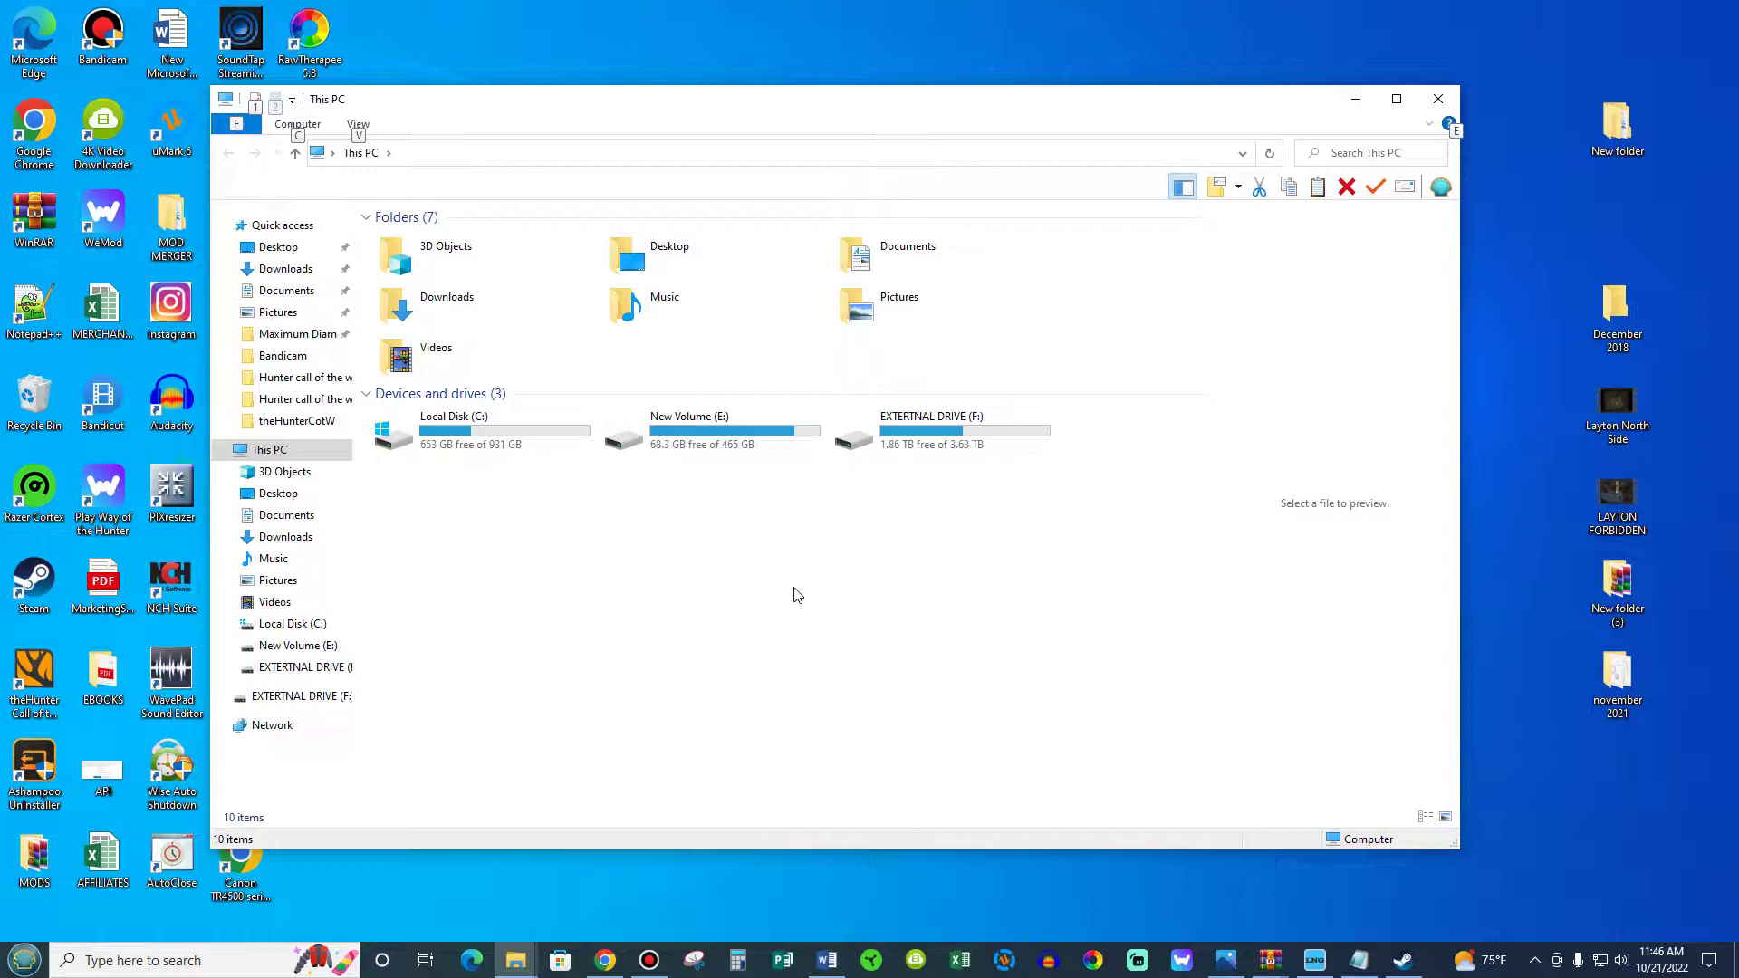
Open New Volume (E:) after briefly checking the EXTERNAL DRIVE (F:)
{"action": "left_click", "coordinate": [892, 439]}
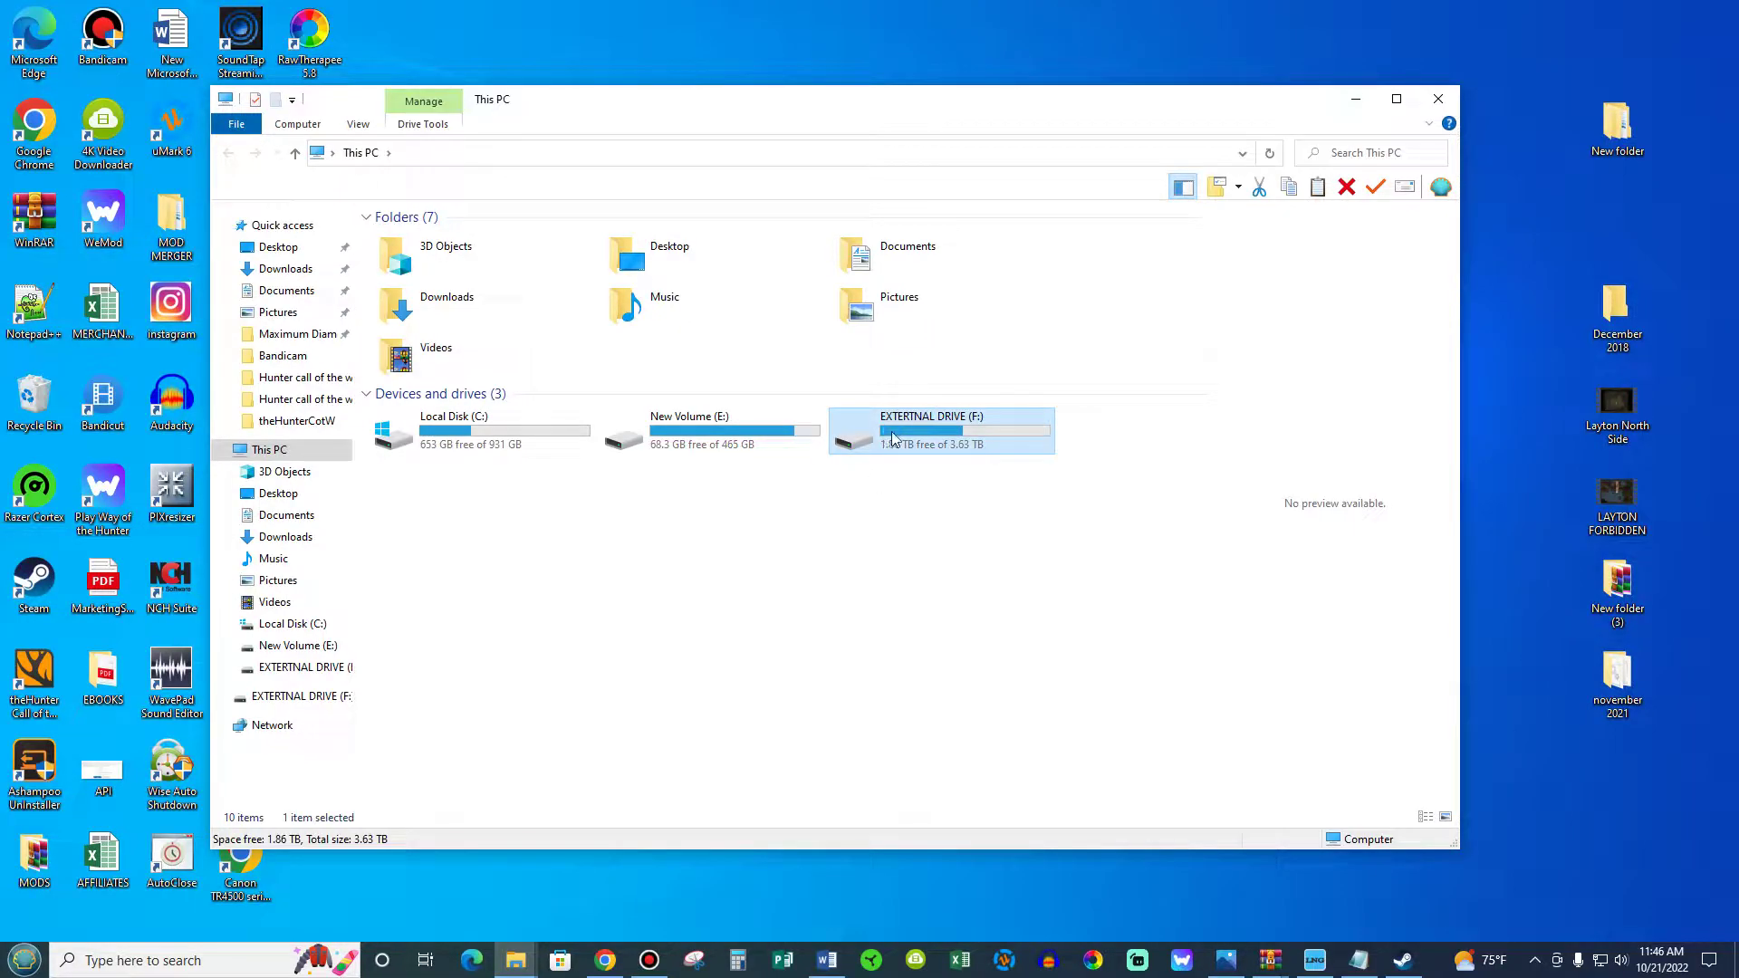
{"action": "double_click", "coordinate": [892, 440]}
{"action": "scroll", "coordinate": [873, 563], "scroll_direction": "down", "scroll_amount": 5}
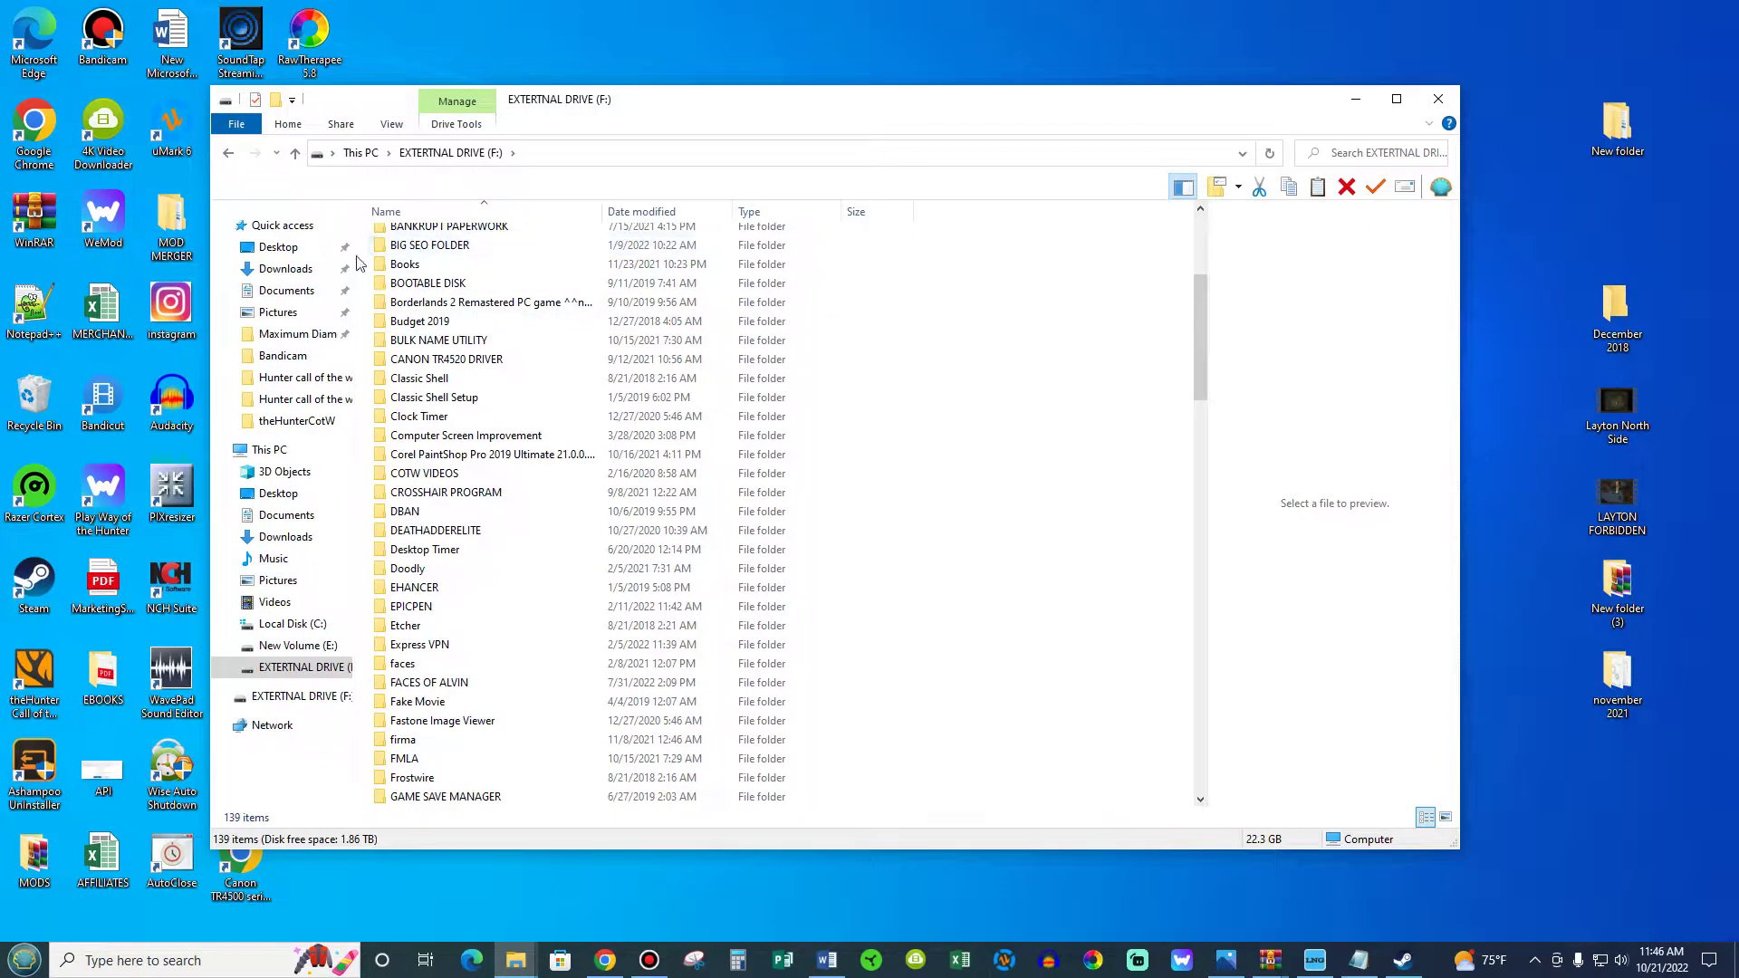
{"action": "scroll", "coordinate": [833, 554], "scroll_direction": "down", "scroll_amount": 8}
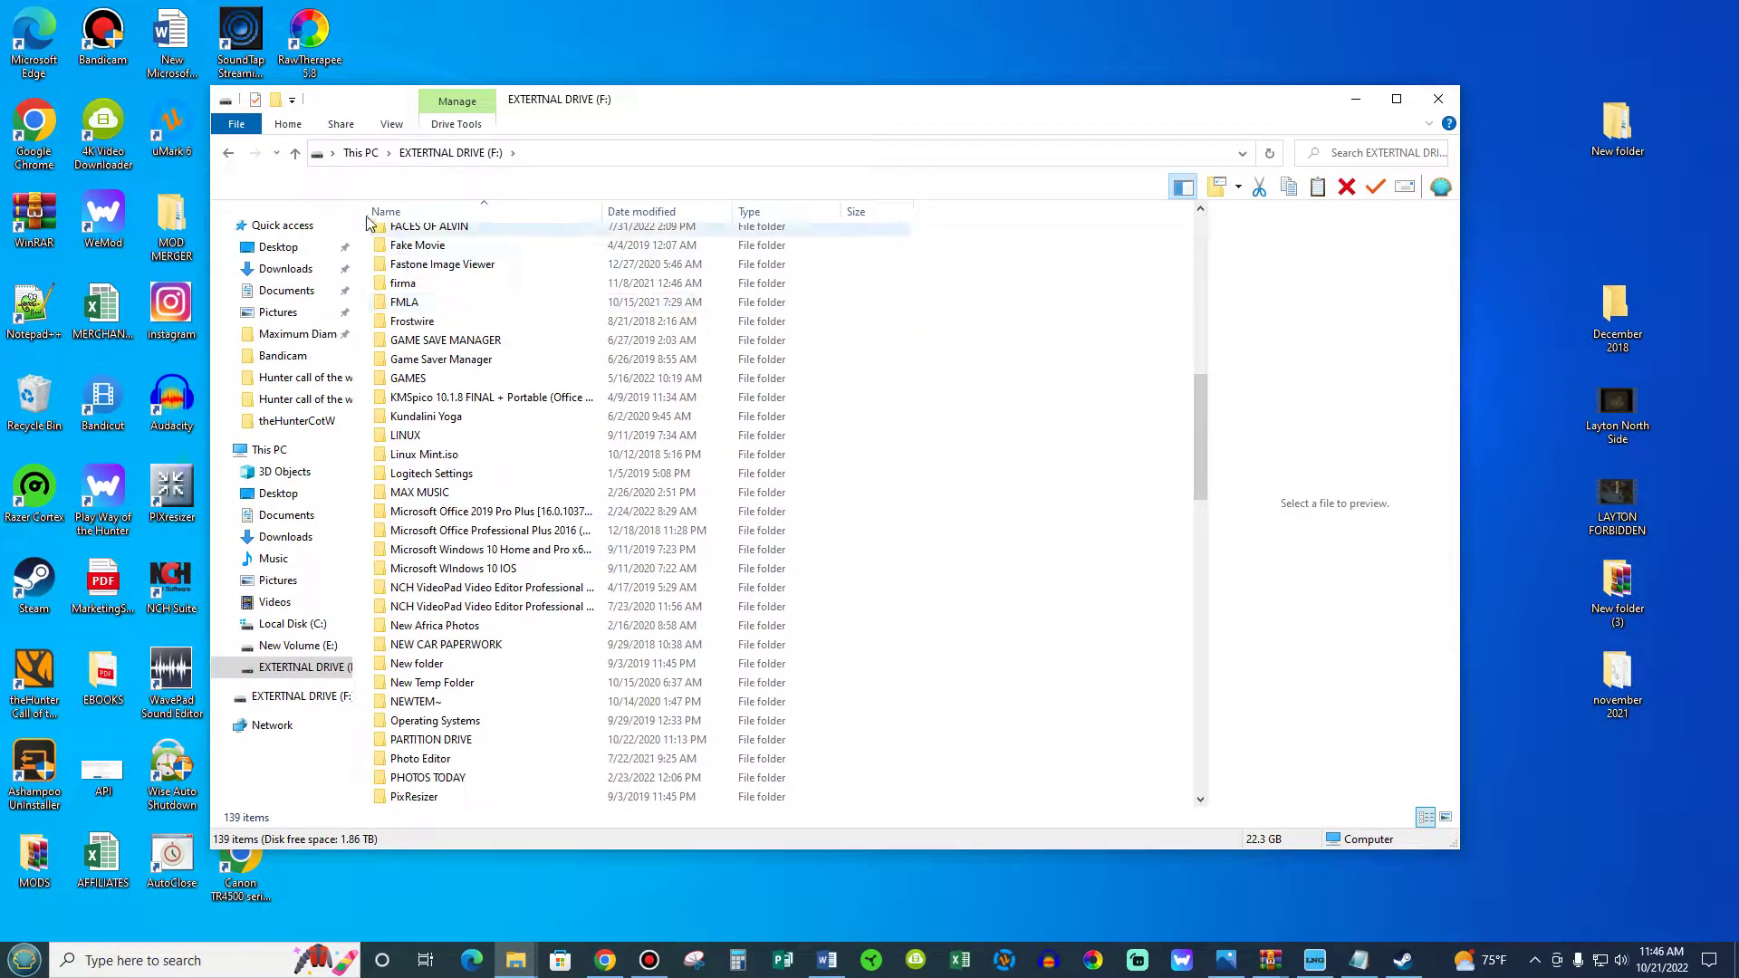
{"action": "left_click", "coordinate": [229, 153]}
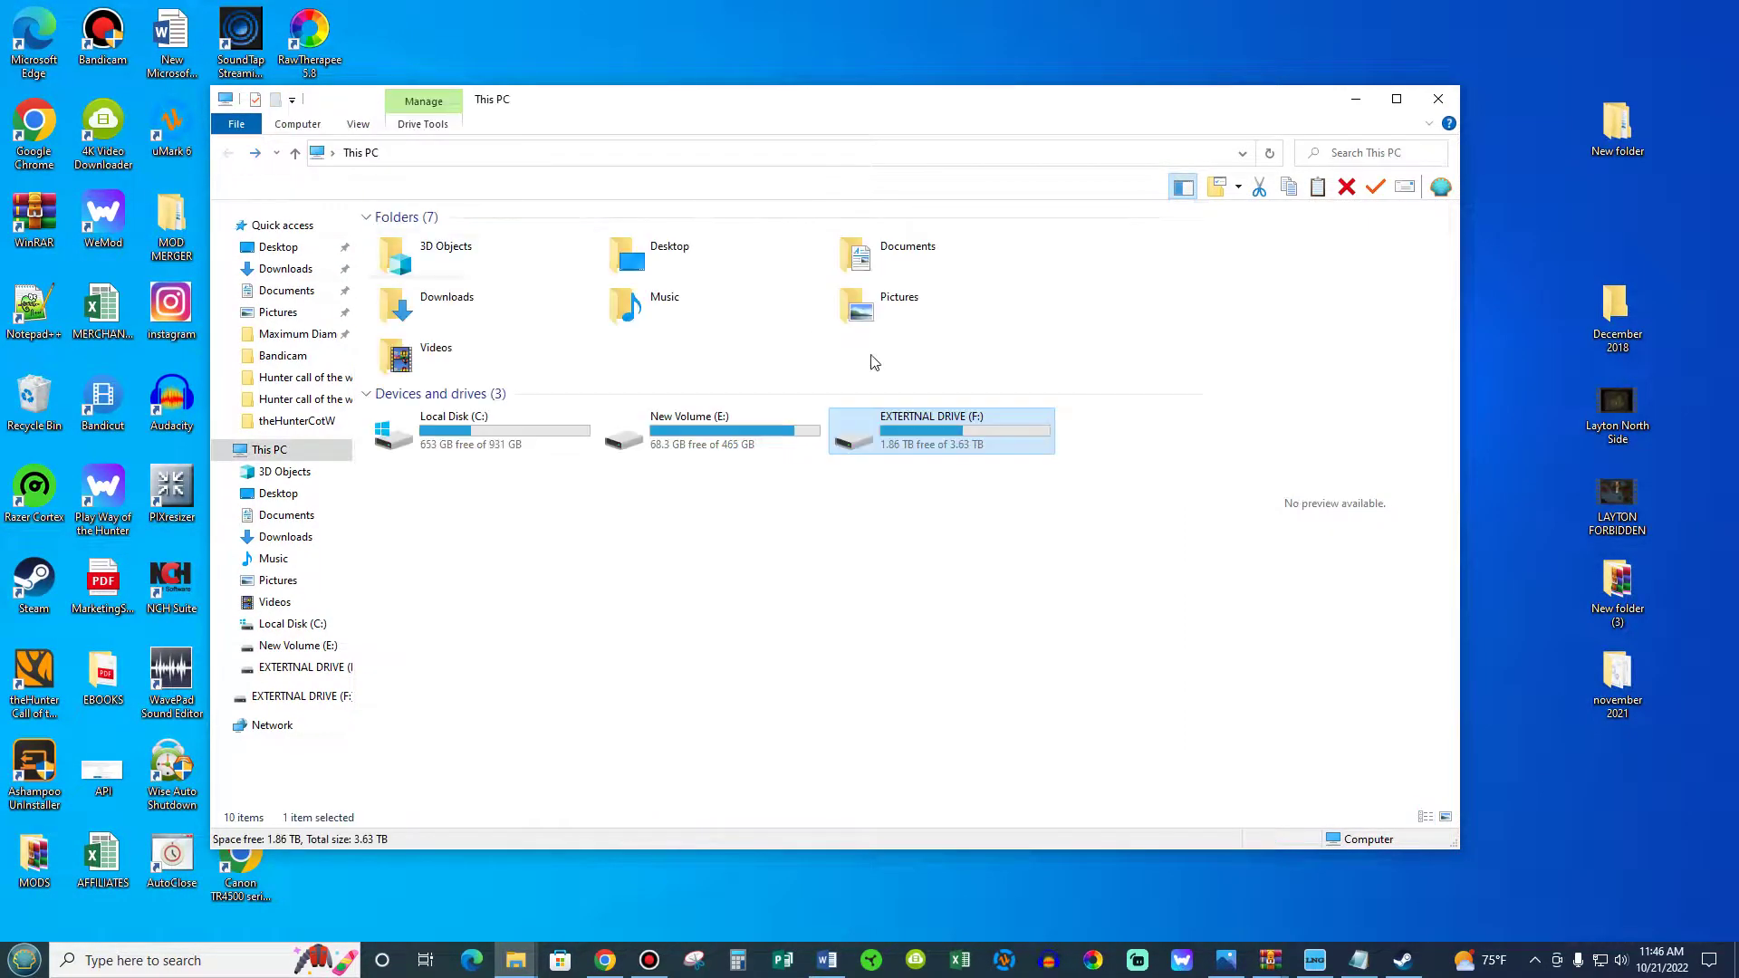
{"action": "double_click", "coordinate": [739, 443]}
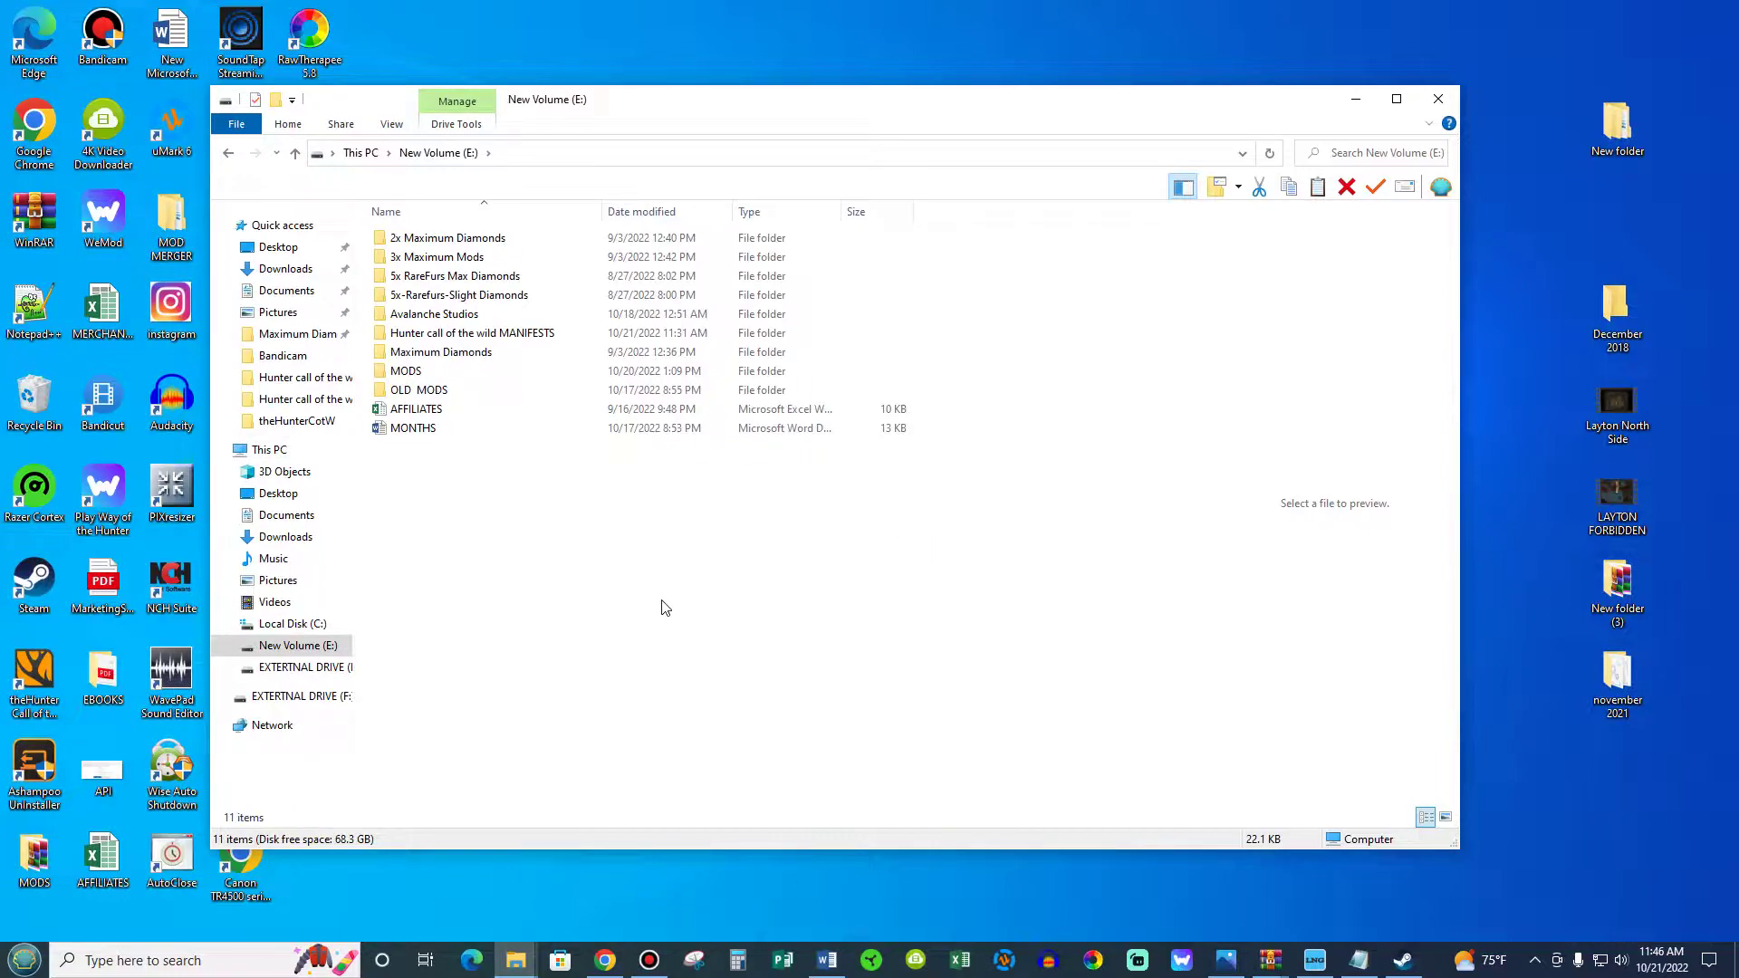
Create a new folder named PRESENT VERSION on E: and open it
{"action": "right_click", "coordinate": [580, 579]}
{"action": "mouse_move", "coordinate": [634, 791]}
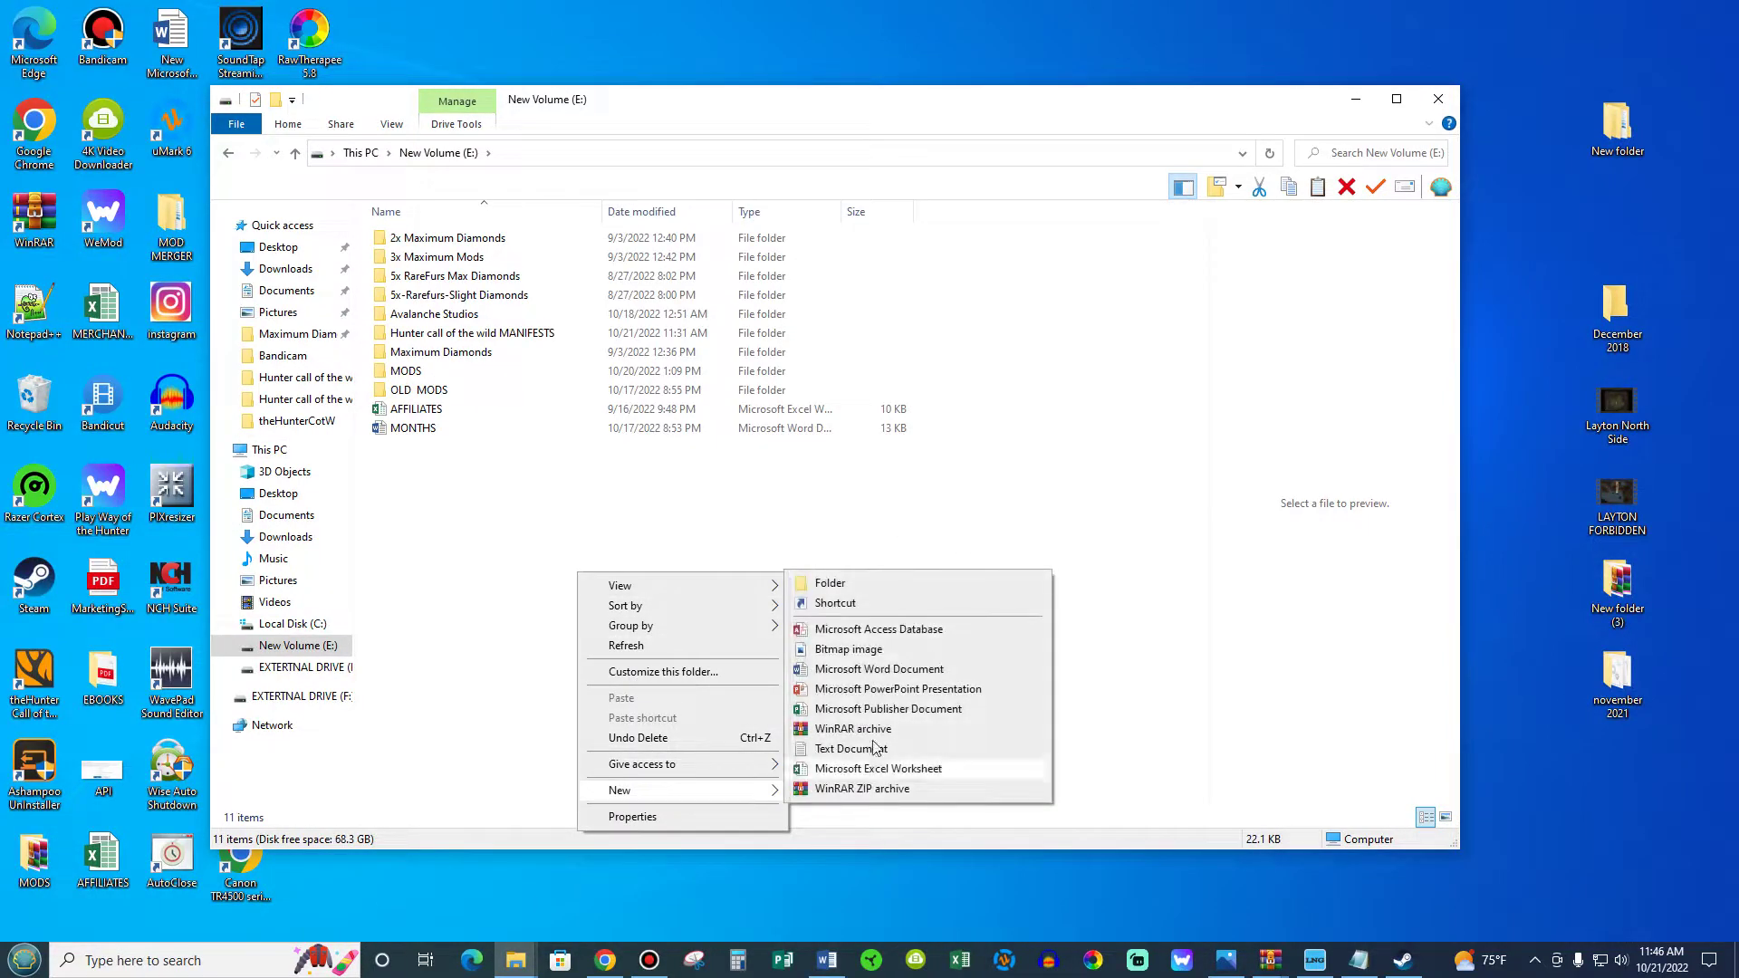
{"action": "left_click", "coordinate": [903, 586]}
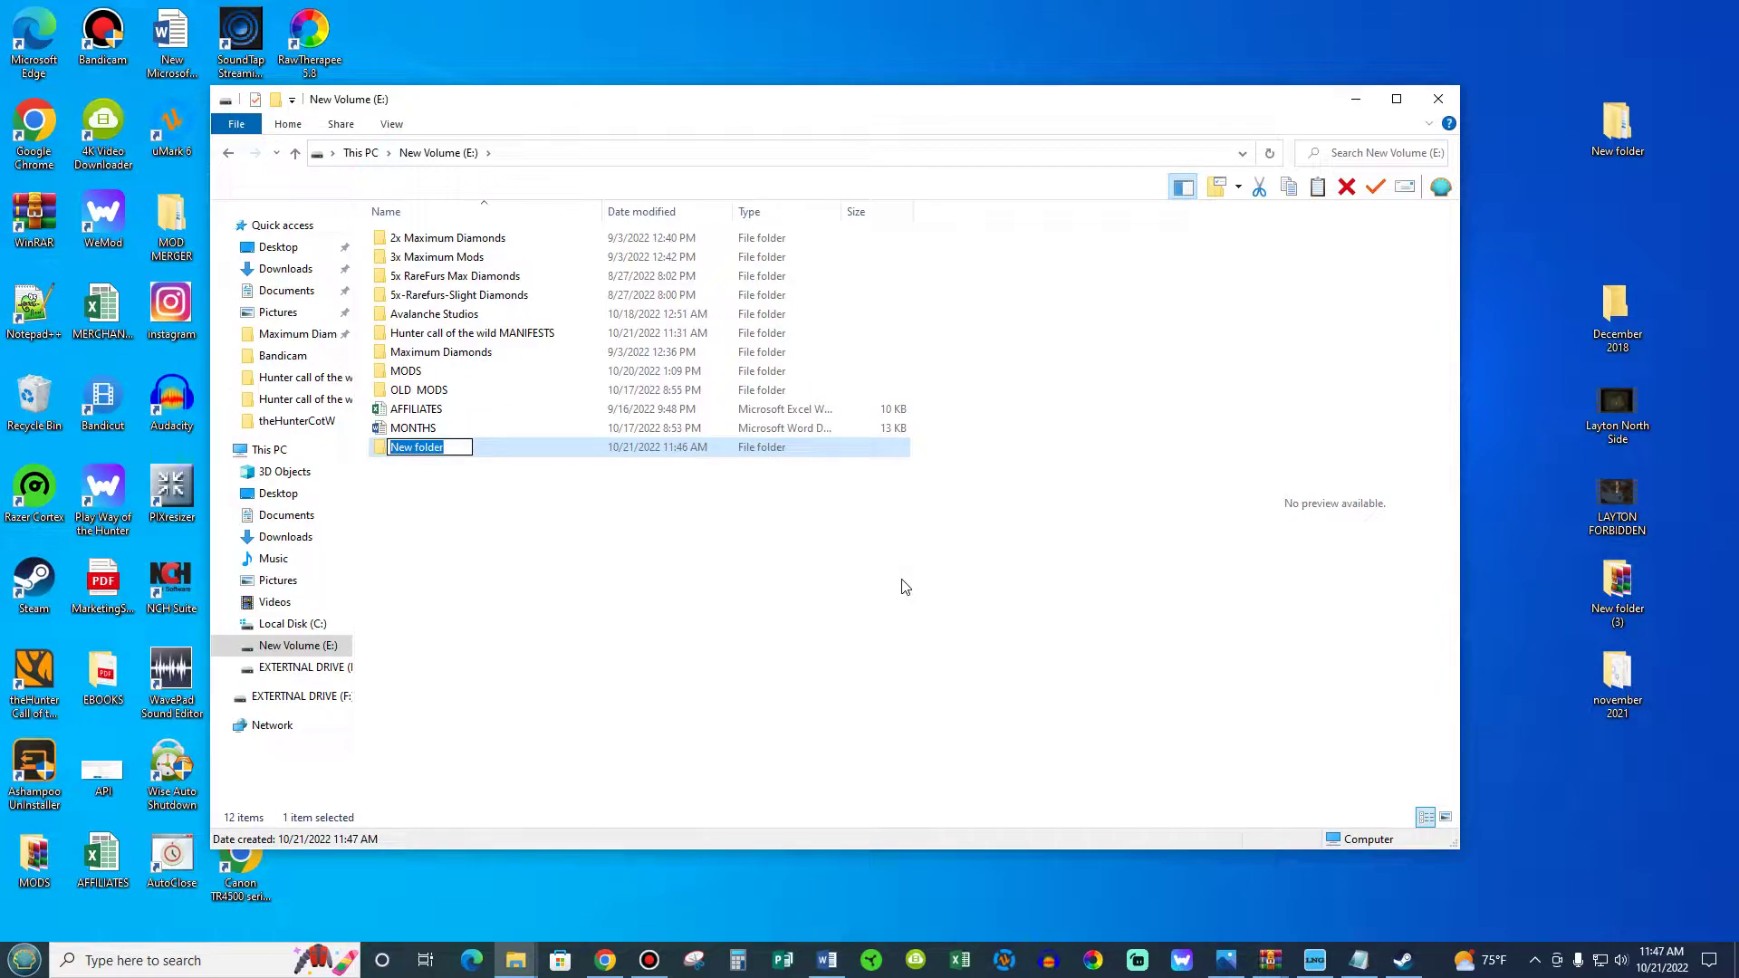
{"action": "type", "text": "PRESENT VERSION"}
{"action": "left_click", "coordinate": [942, 583]}
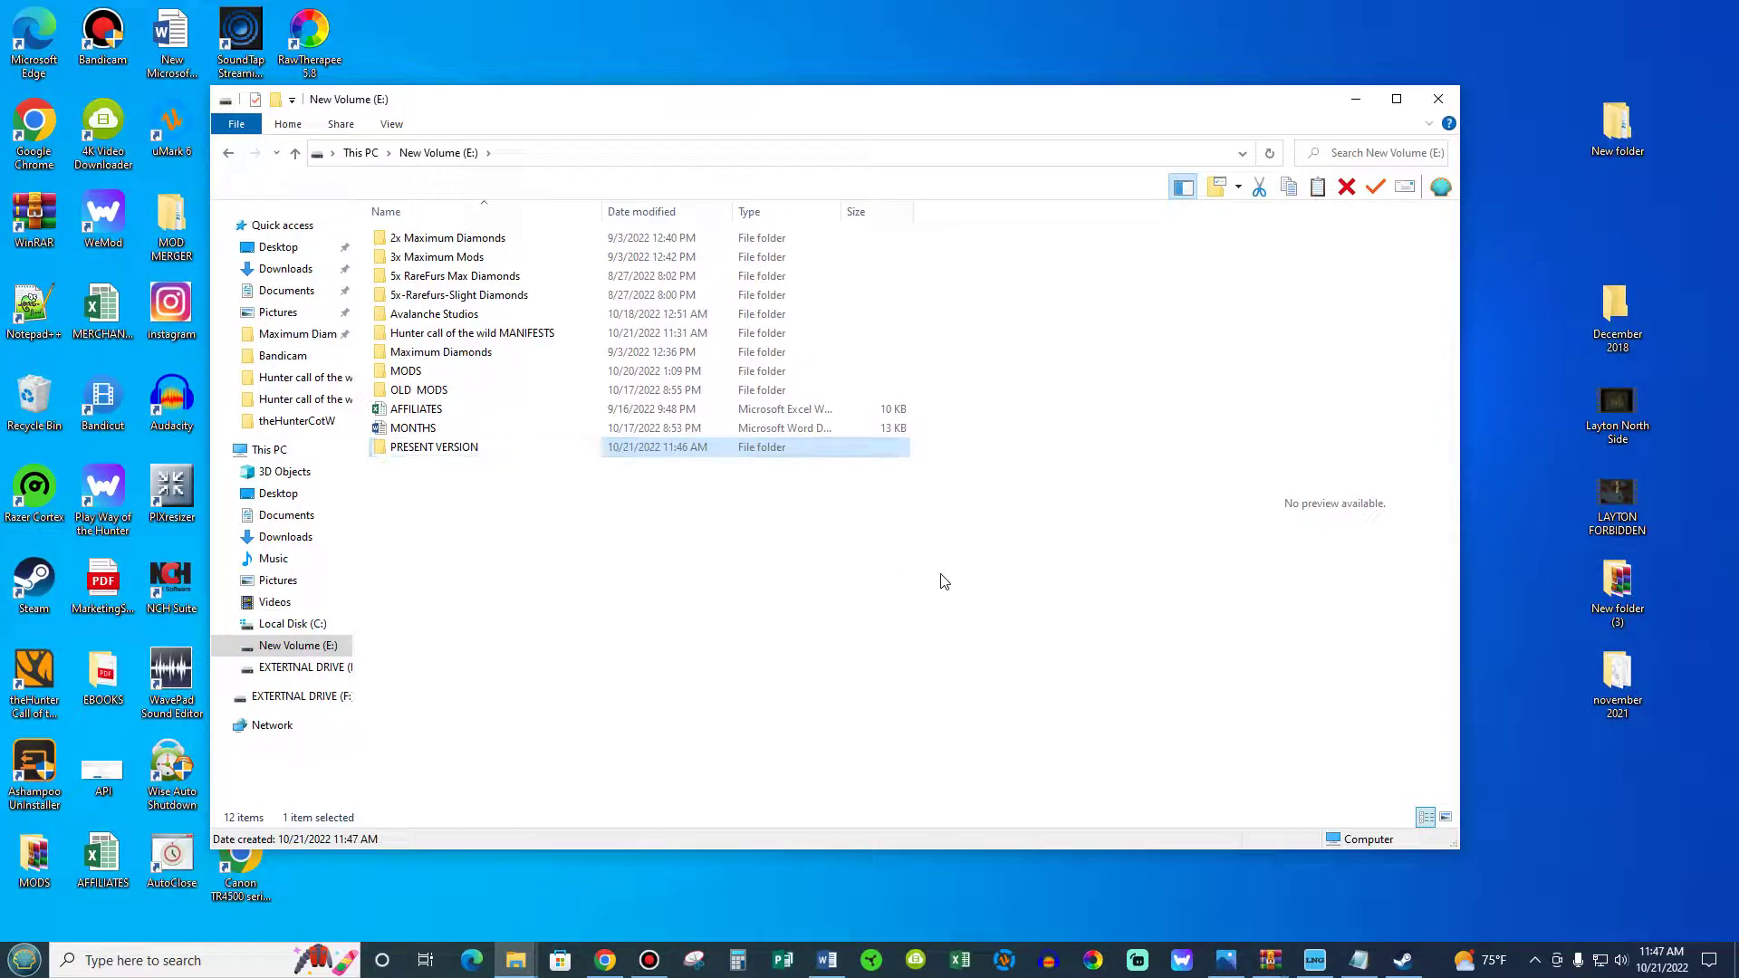
{"action": "double_click", "coordinate": [401, 450]}
Open theHunter: Call of the Wild's install folder from Steam's Properties > Local Files > Browse
{"action": "left_click_drag", "start_coordinate": [896, 101], "coordinate": [1118, 80]}
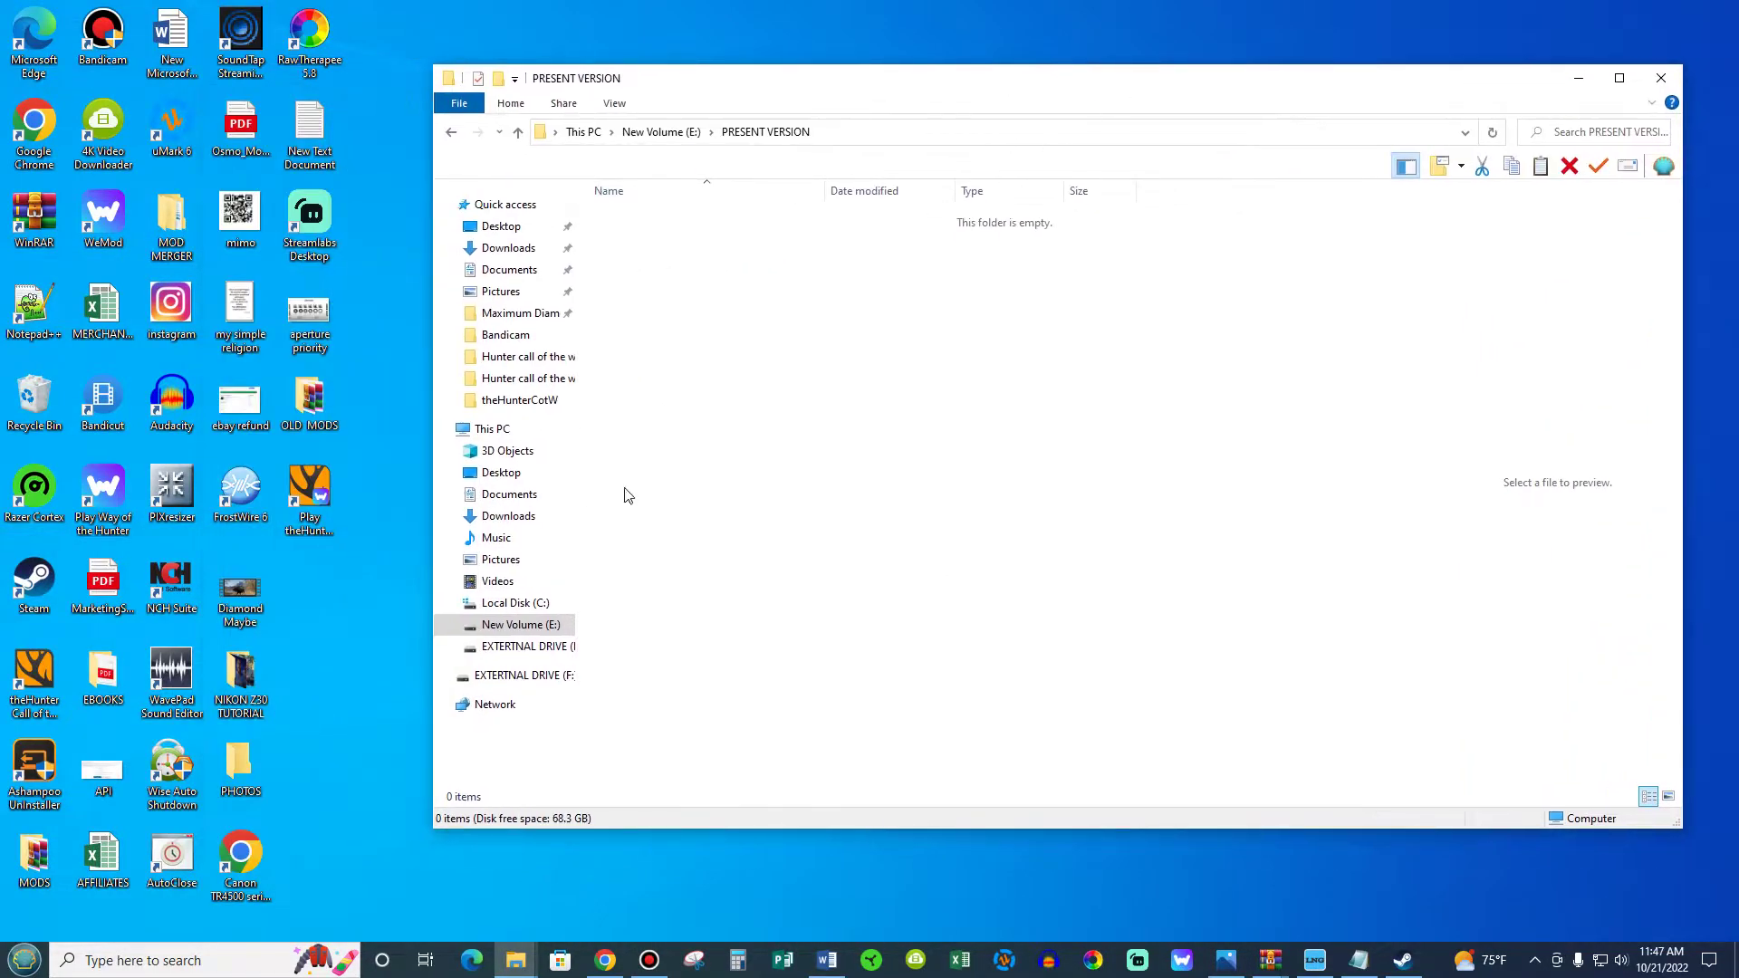
{"action": "double_click", "coordinate": [35, 583]}
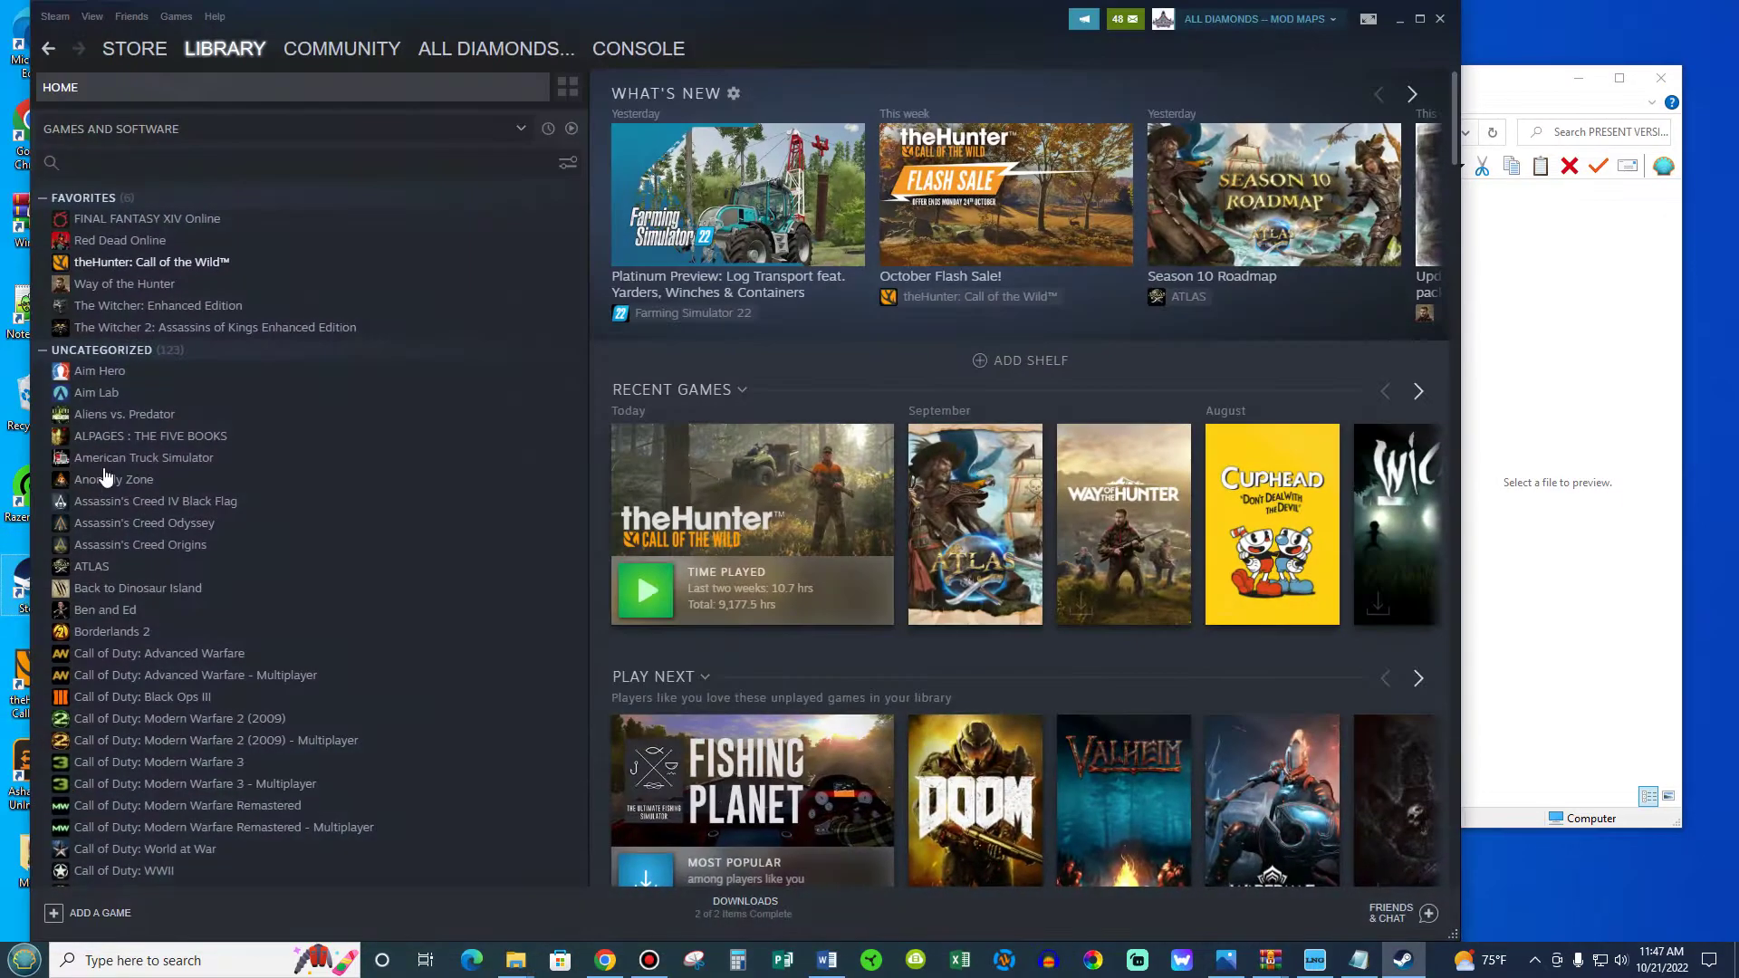
{"action": "right_click", "coordinate": [204, 265]}
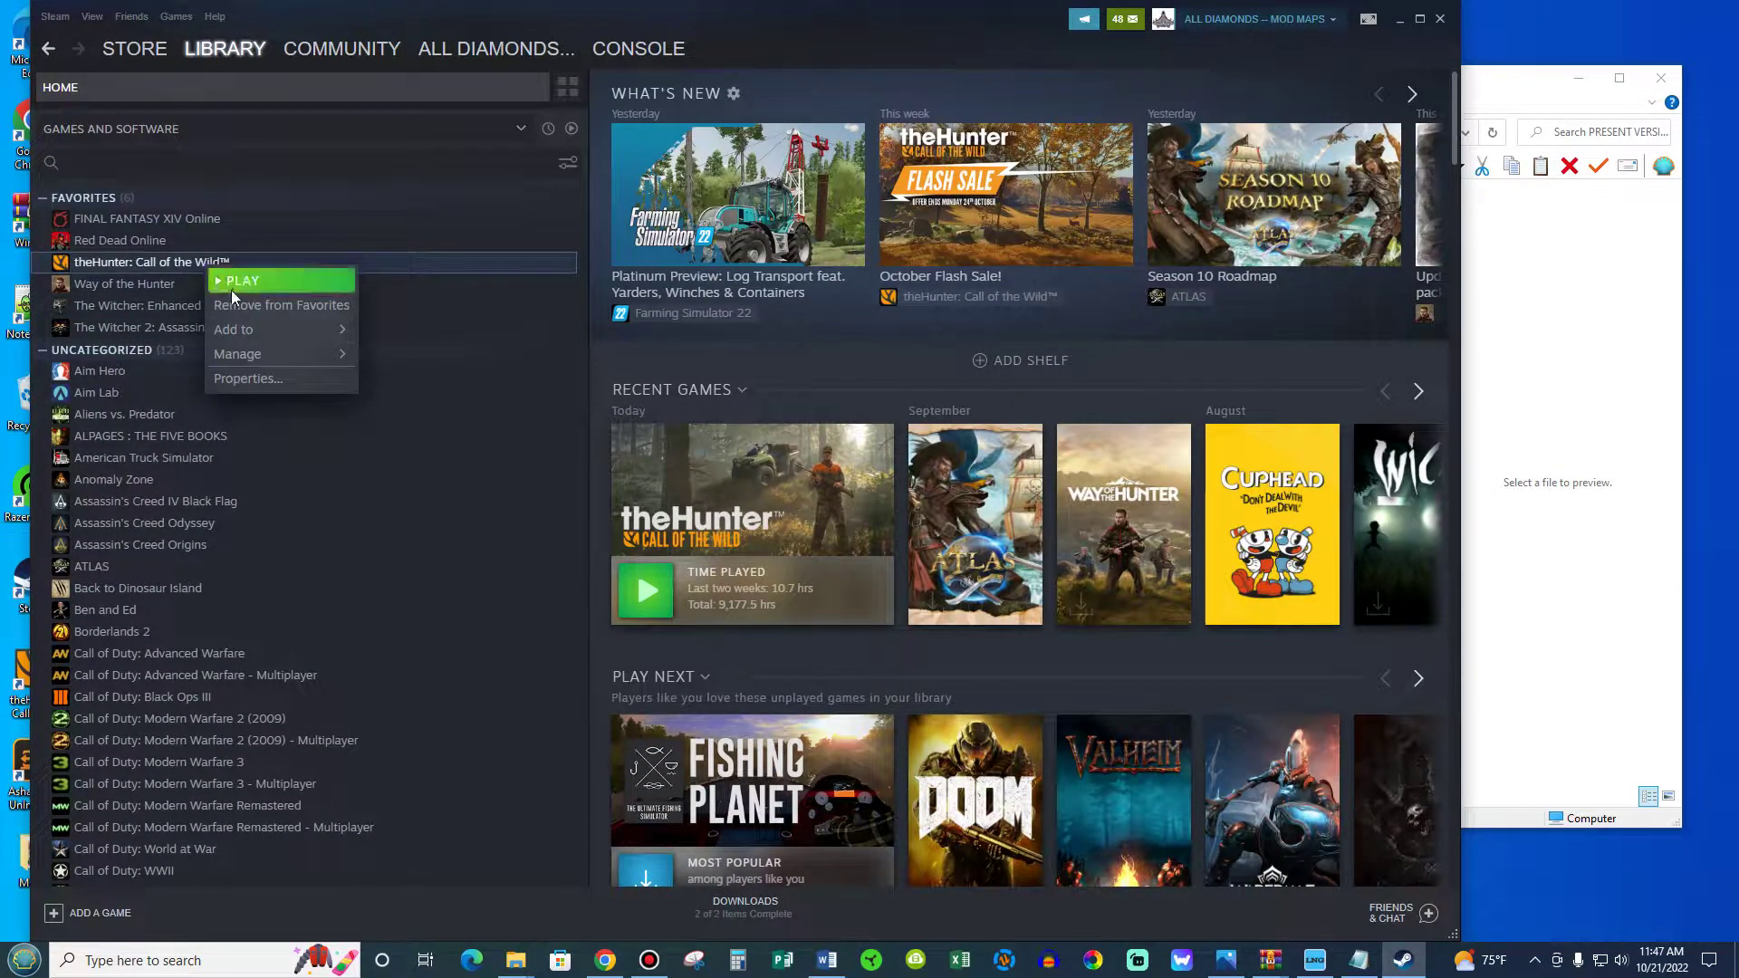
{"action": "left_click", "coordinate": [264, 380]}
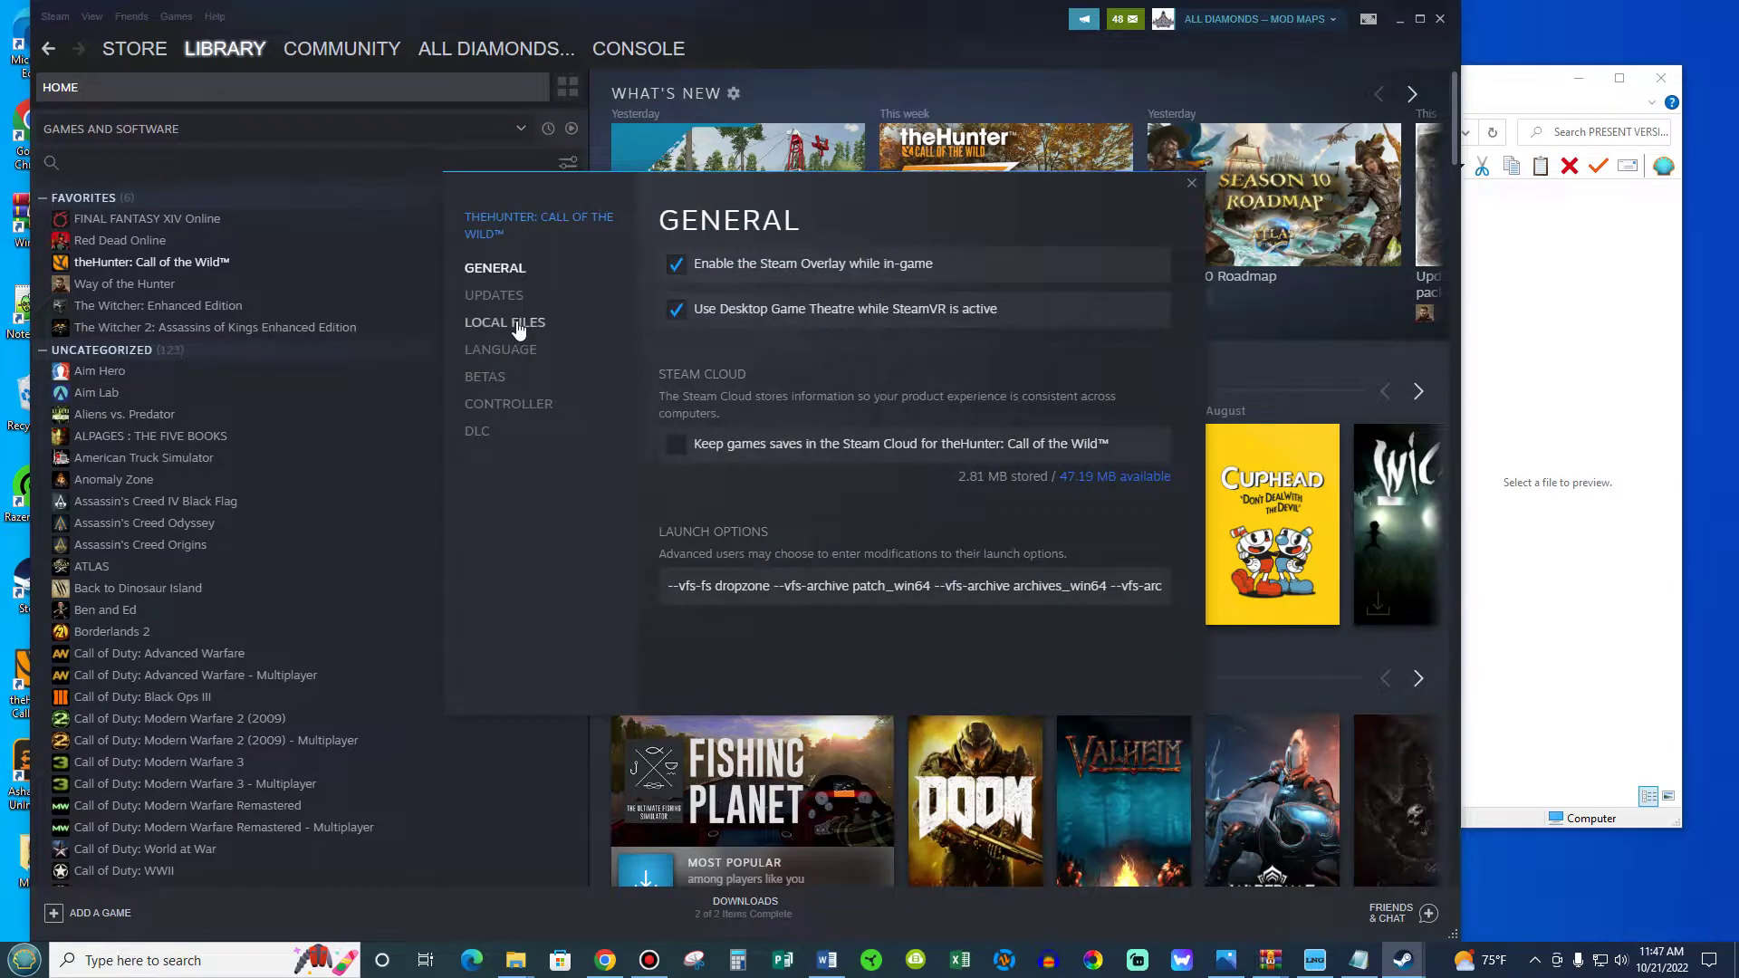
{"action": "left_click", "coordinate": [515, 323]}
{"action": "left_click", "coordinate": [1050, 272]}
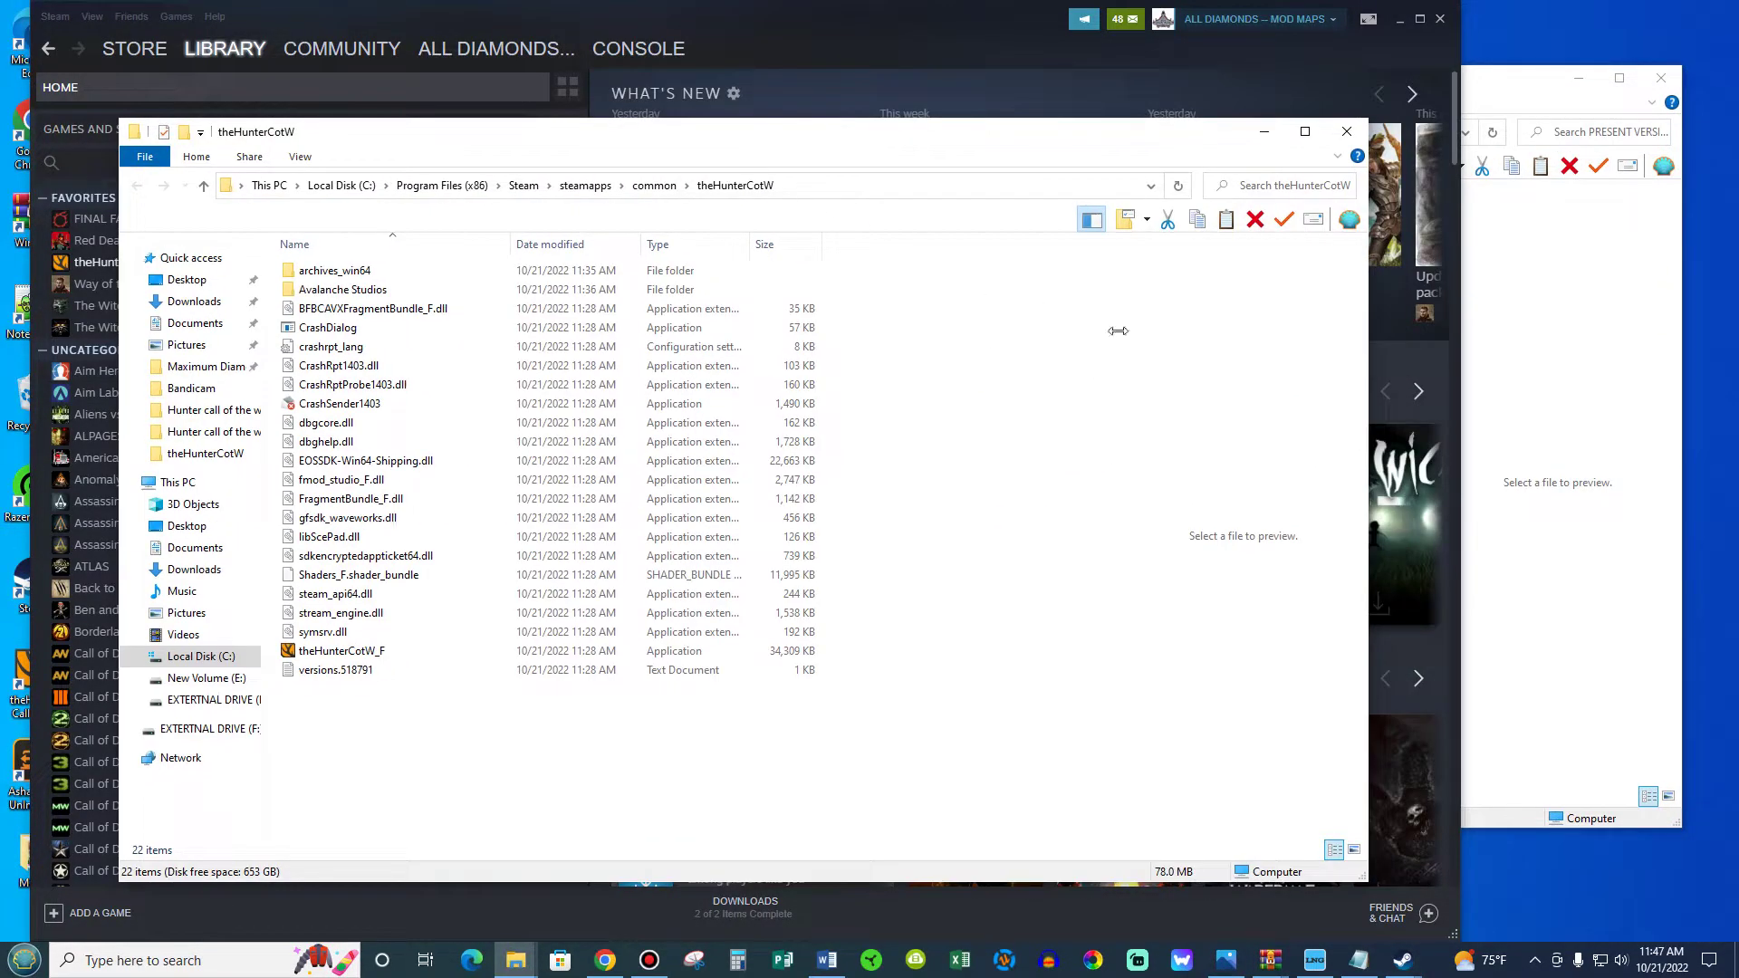
Select all 22 items in theHunterCotW and copy them into PRESENT VERSION
{"action": "left_click", "coordinate": [1477, 593]}
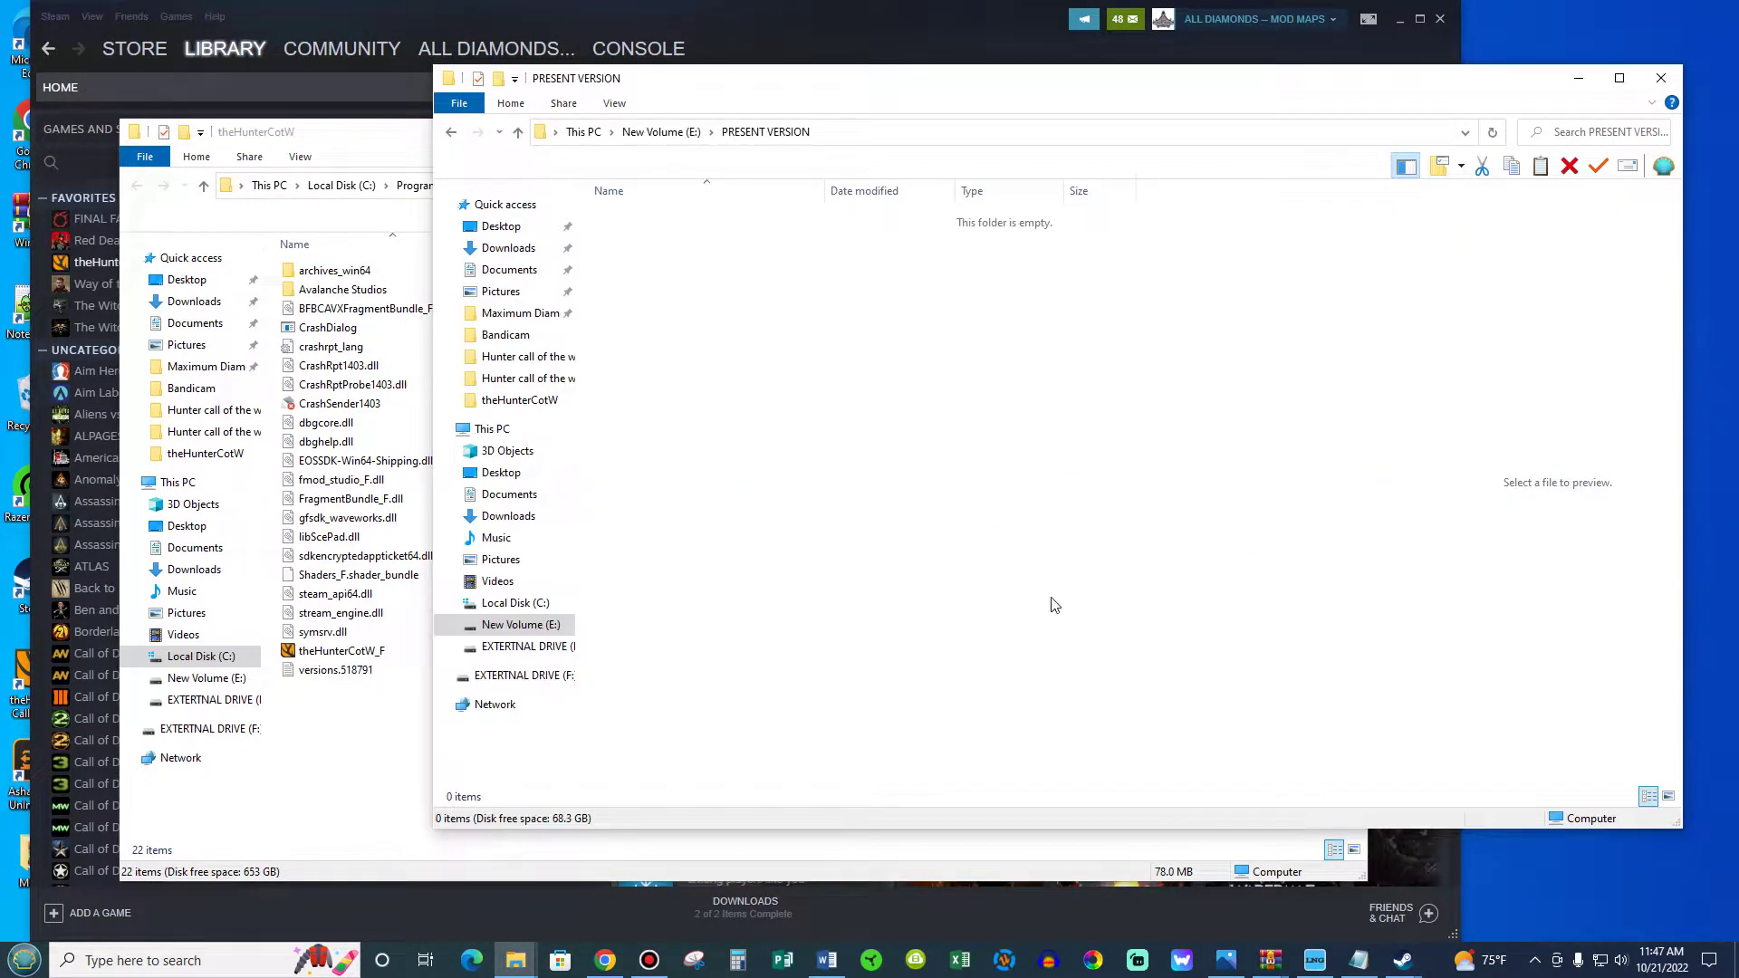
{"action": "left_click", "coordinate": [334, 279]}
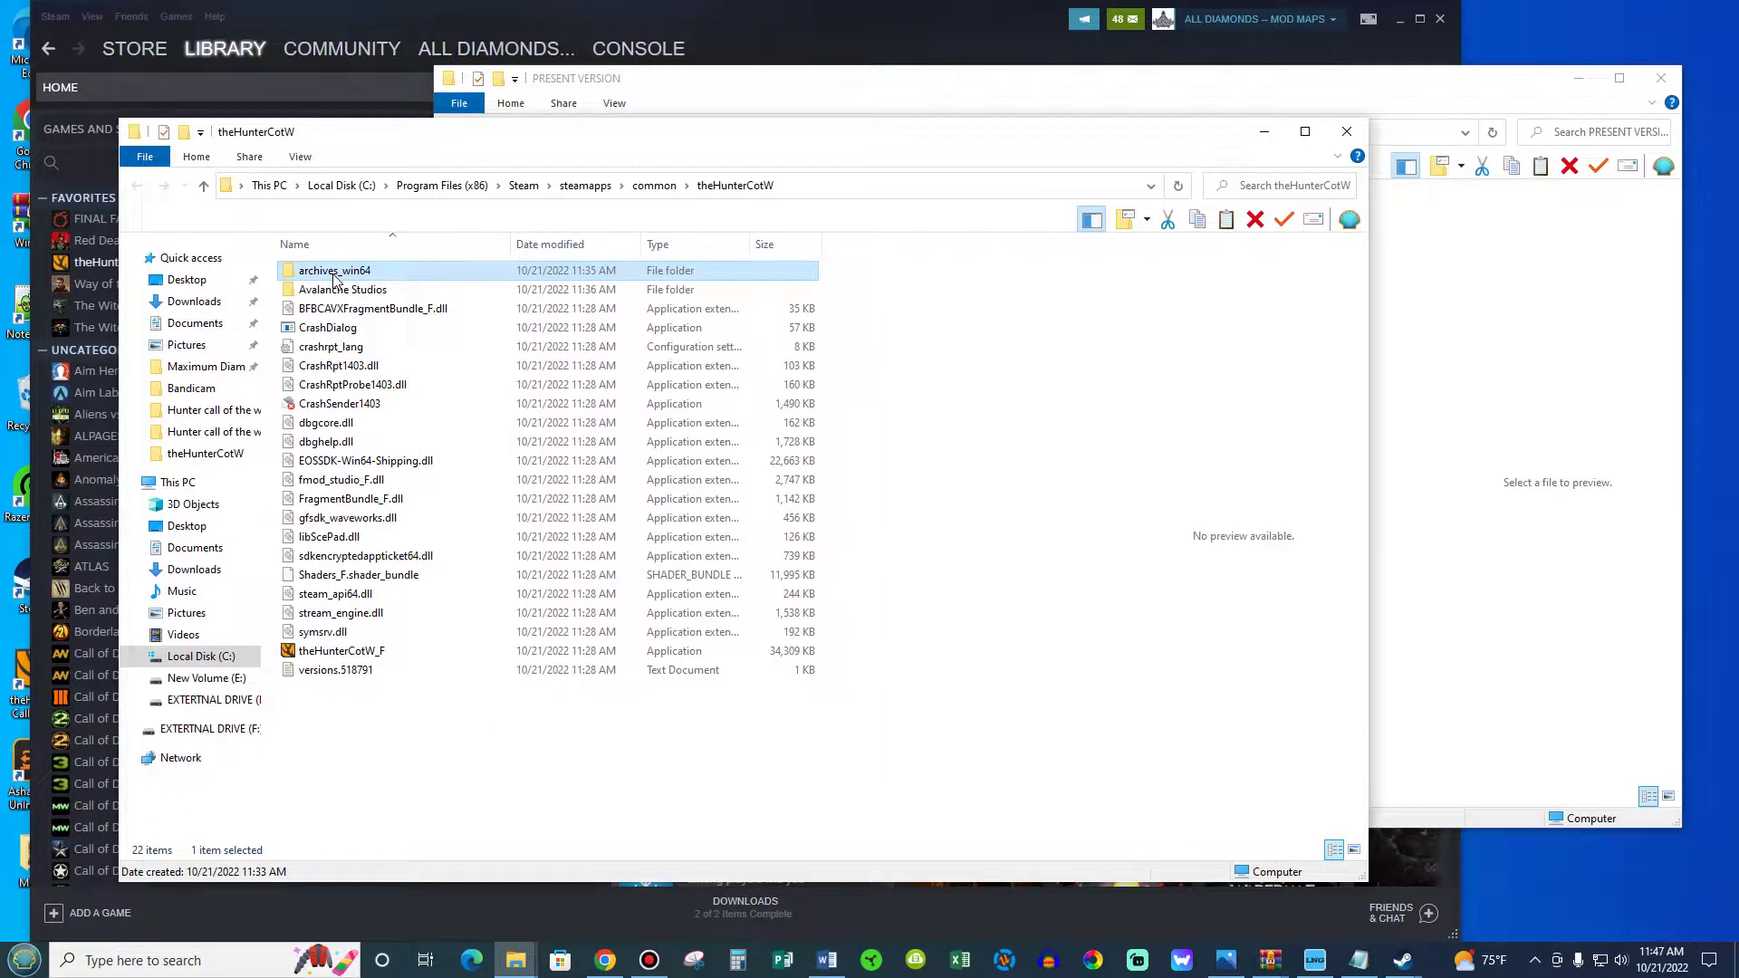
{"action": "key", "text": "ctrl+a"}
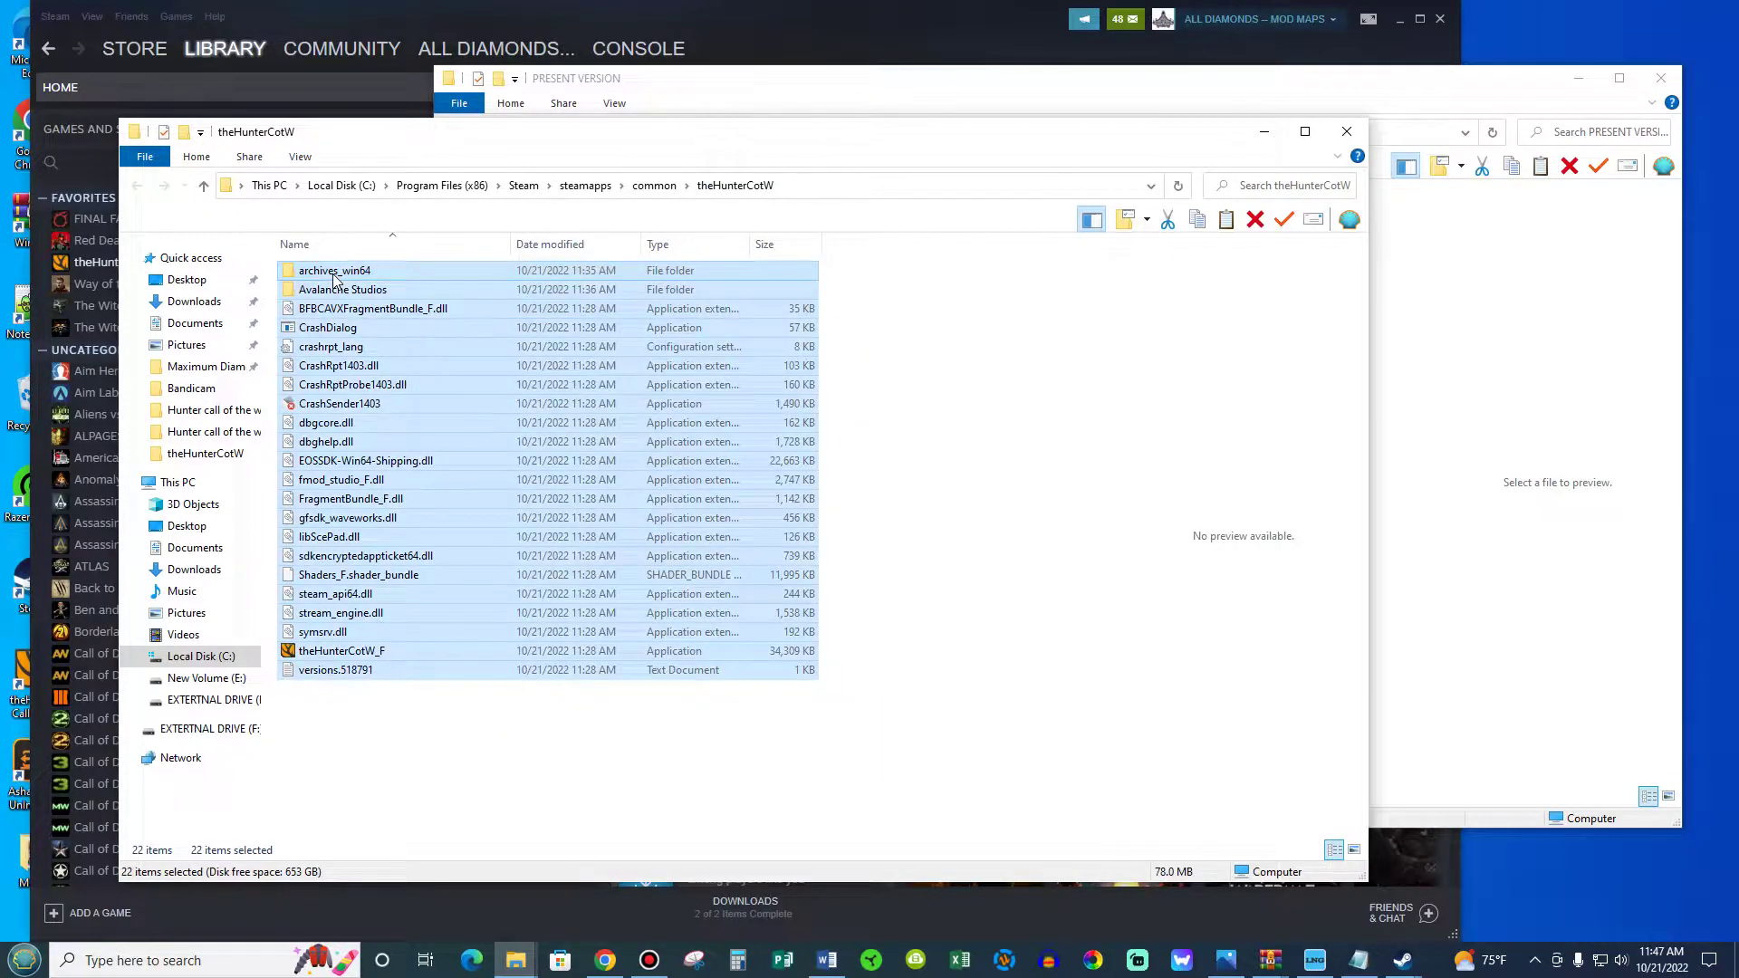
{"action": "left_click", "coordinate": [1407, 312]}
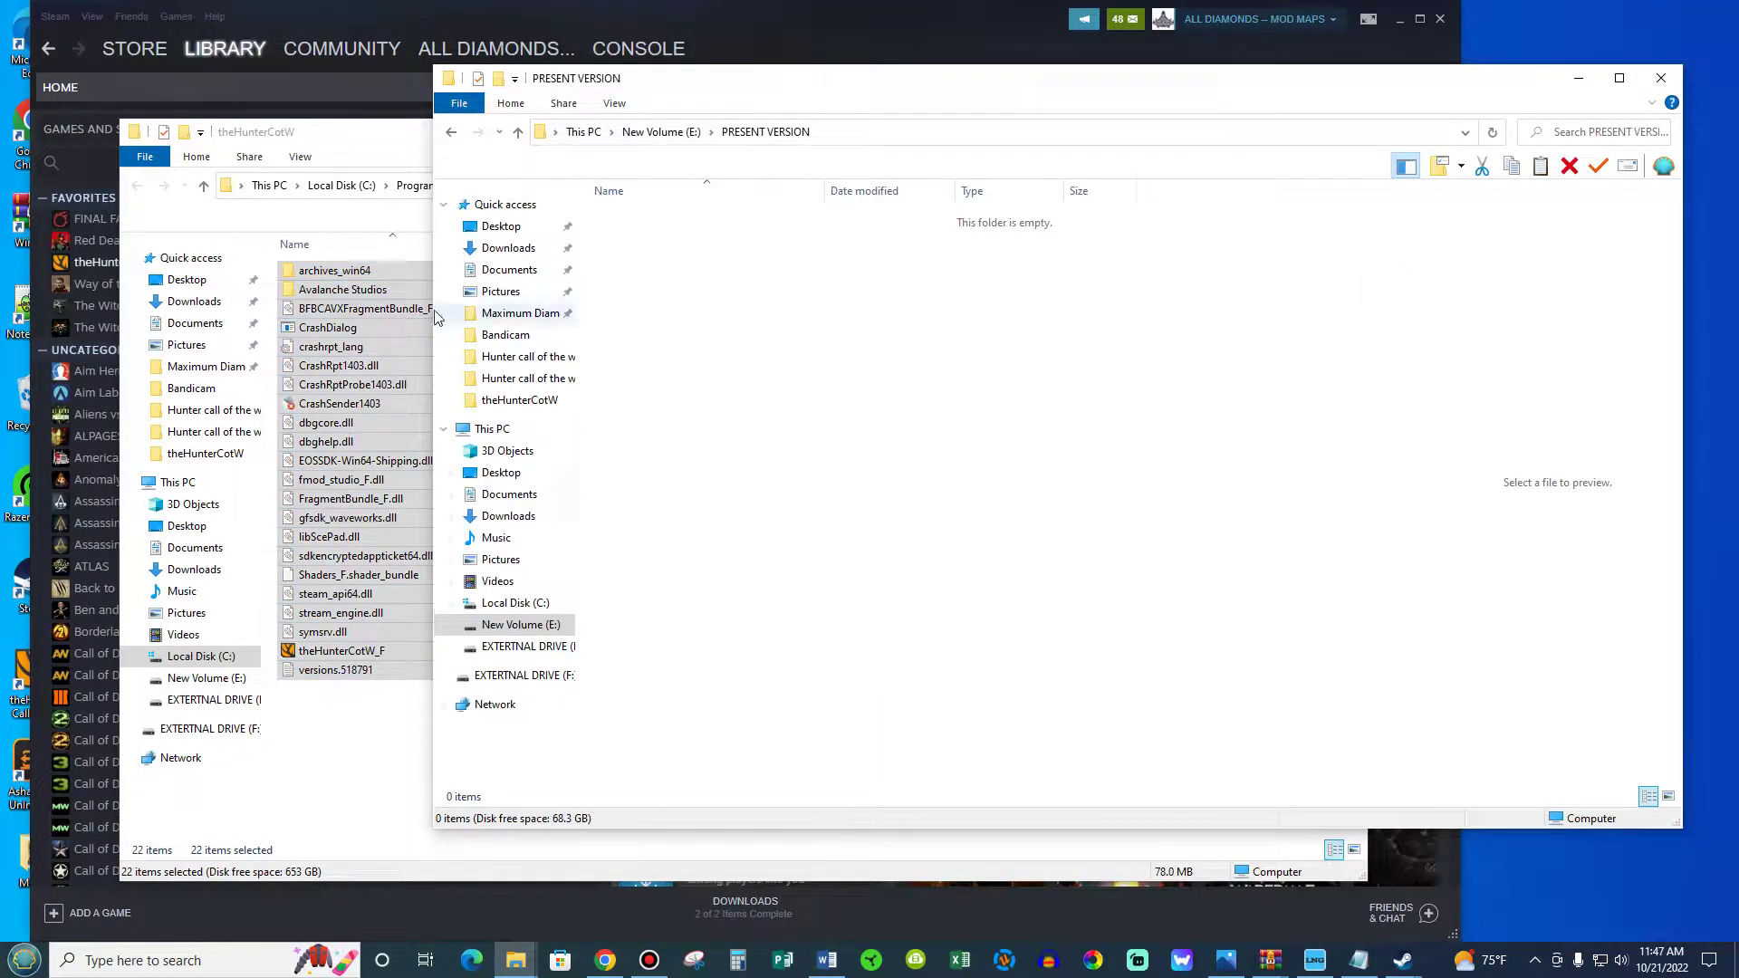
{"action": "left_click_drag", "start_coordinate": [342, 335], "coordinate": [997, 466]}
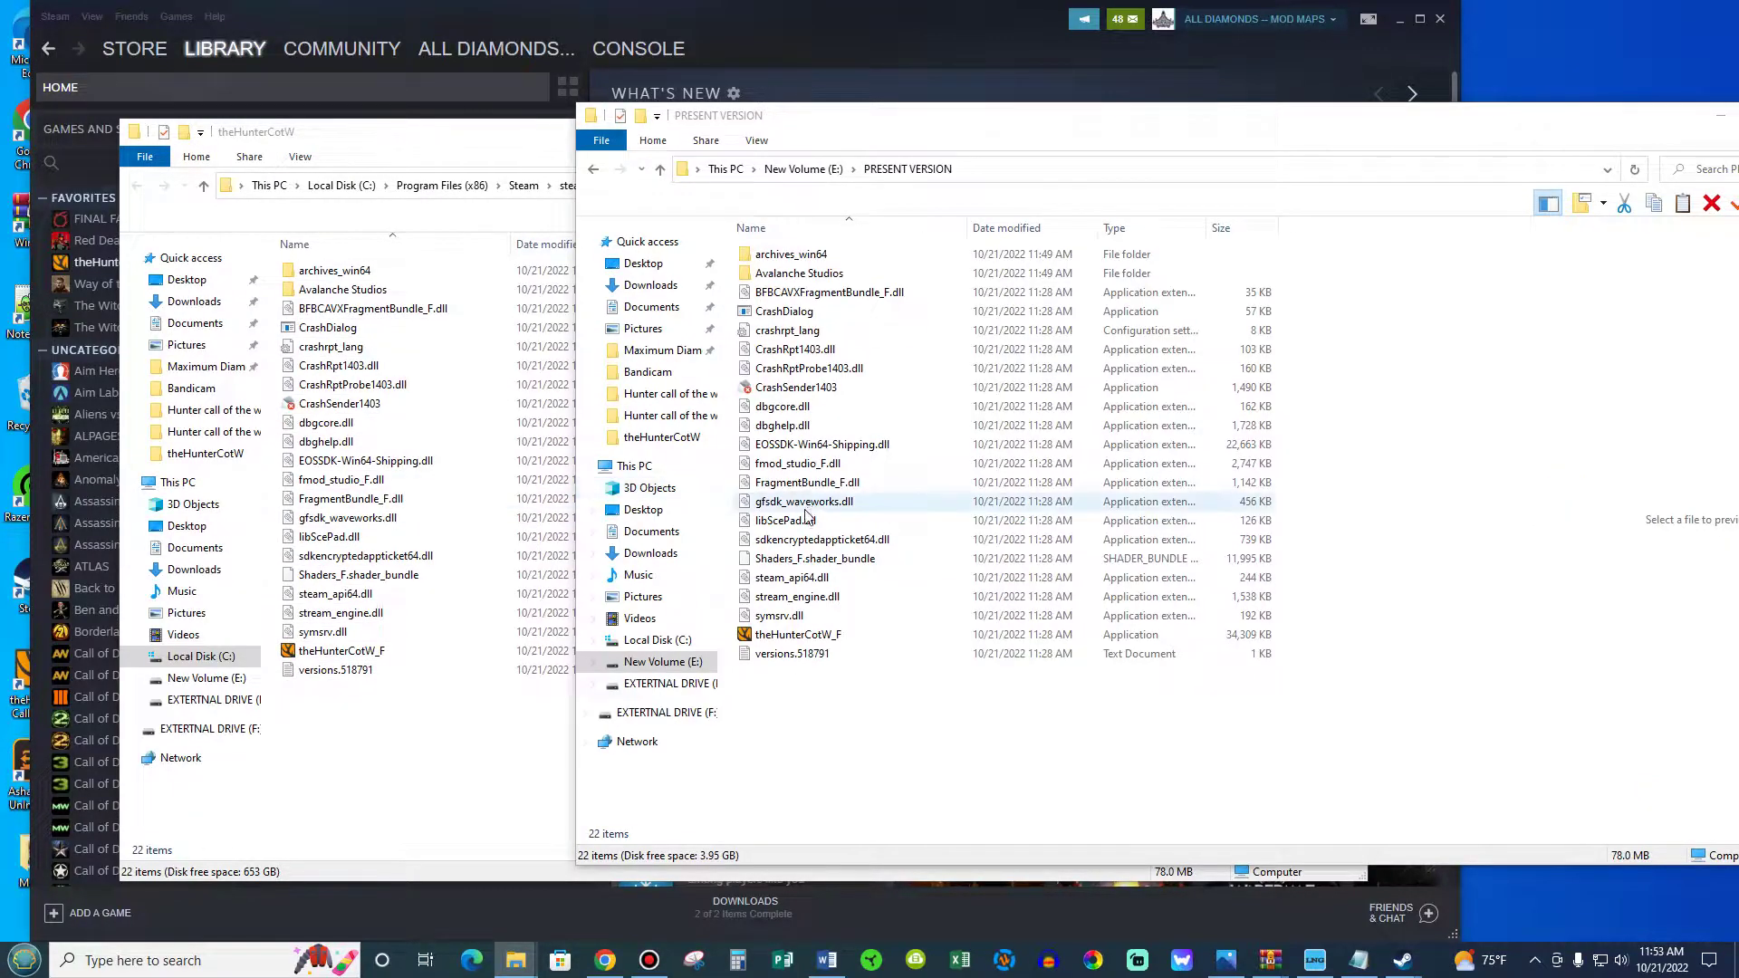
Copy the Avalanche Studios folder from Documents into the PRESENT VERSION folder
{"action": "left_click", "coordinate": [25, 960]}
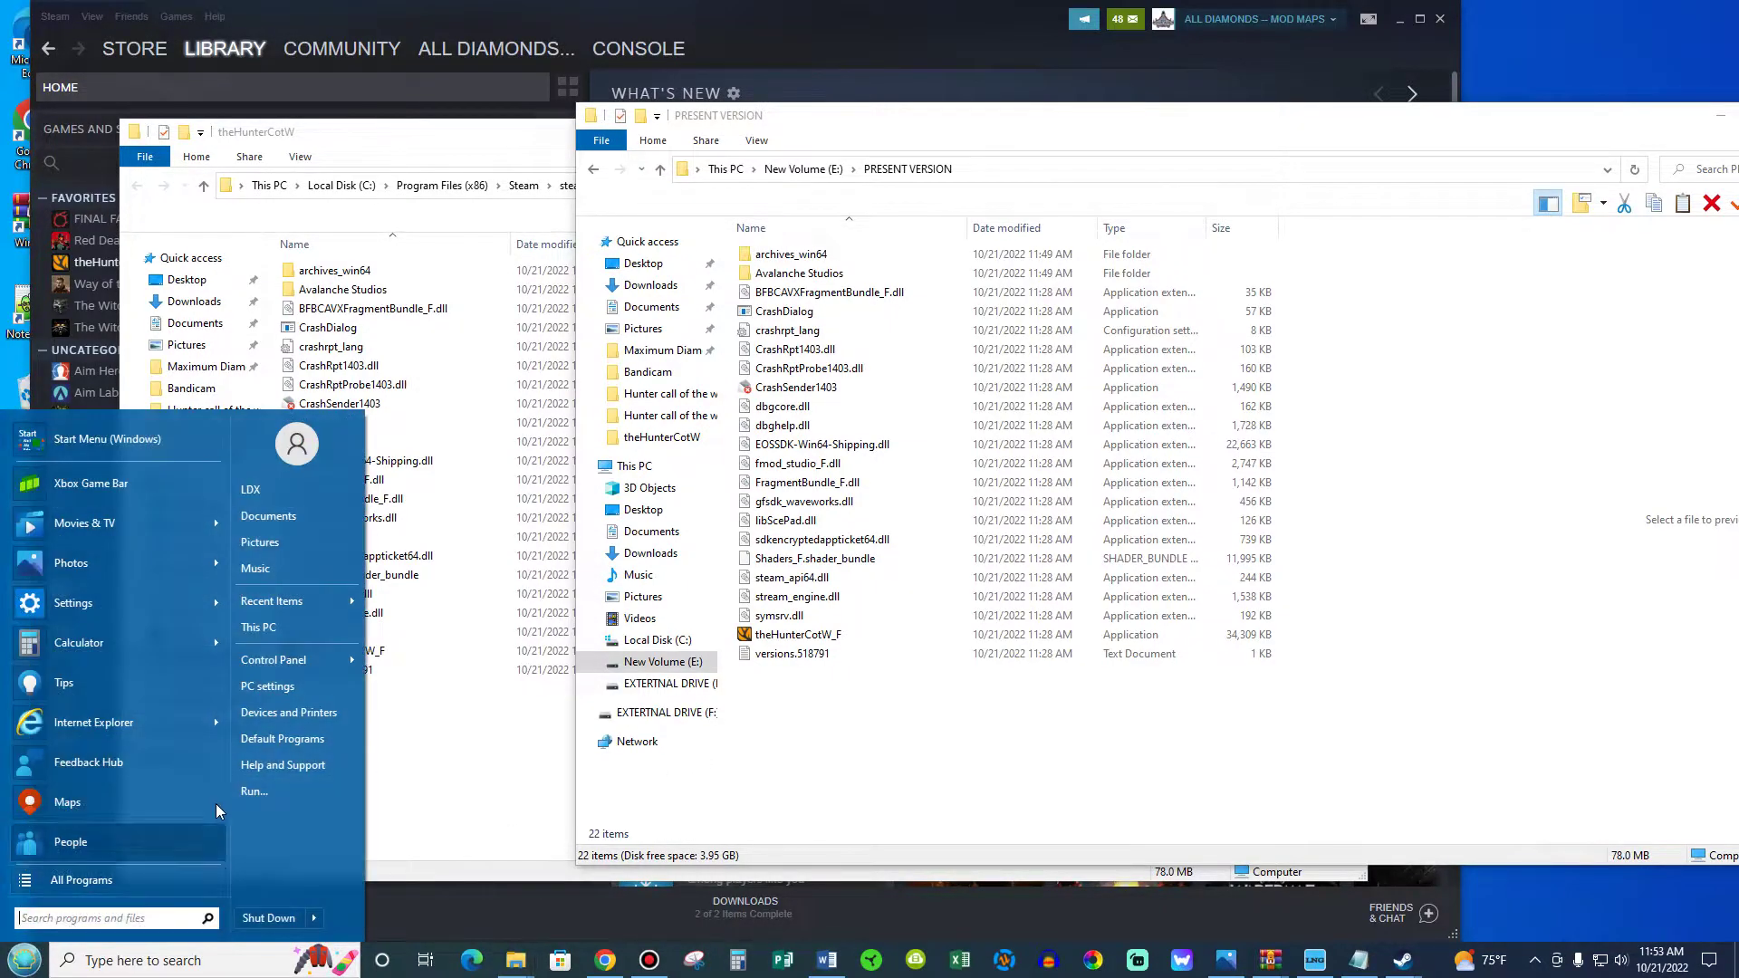
{"action": "left_click", "coordinate": [272, 627]}
{"action": "double_click", "coordinate": [688, 336]}
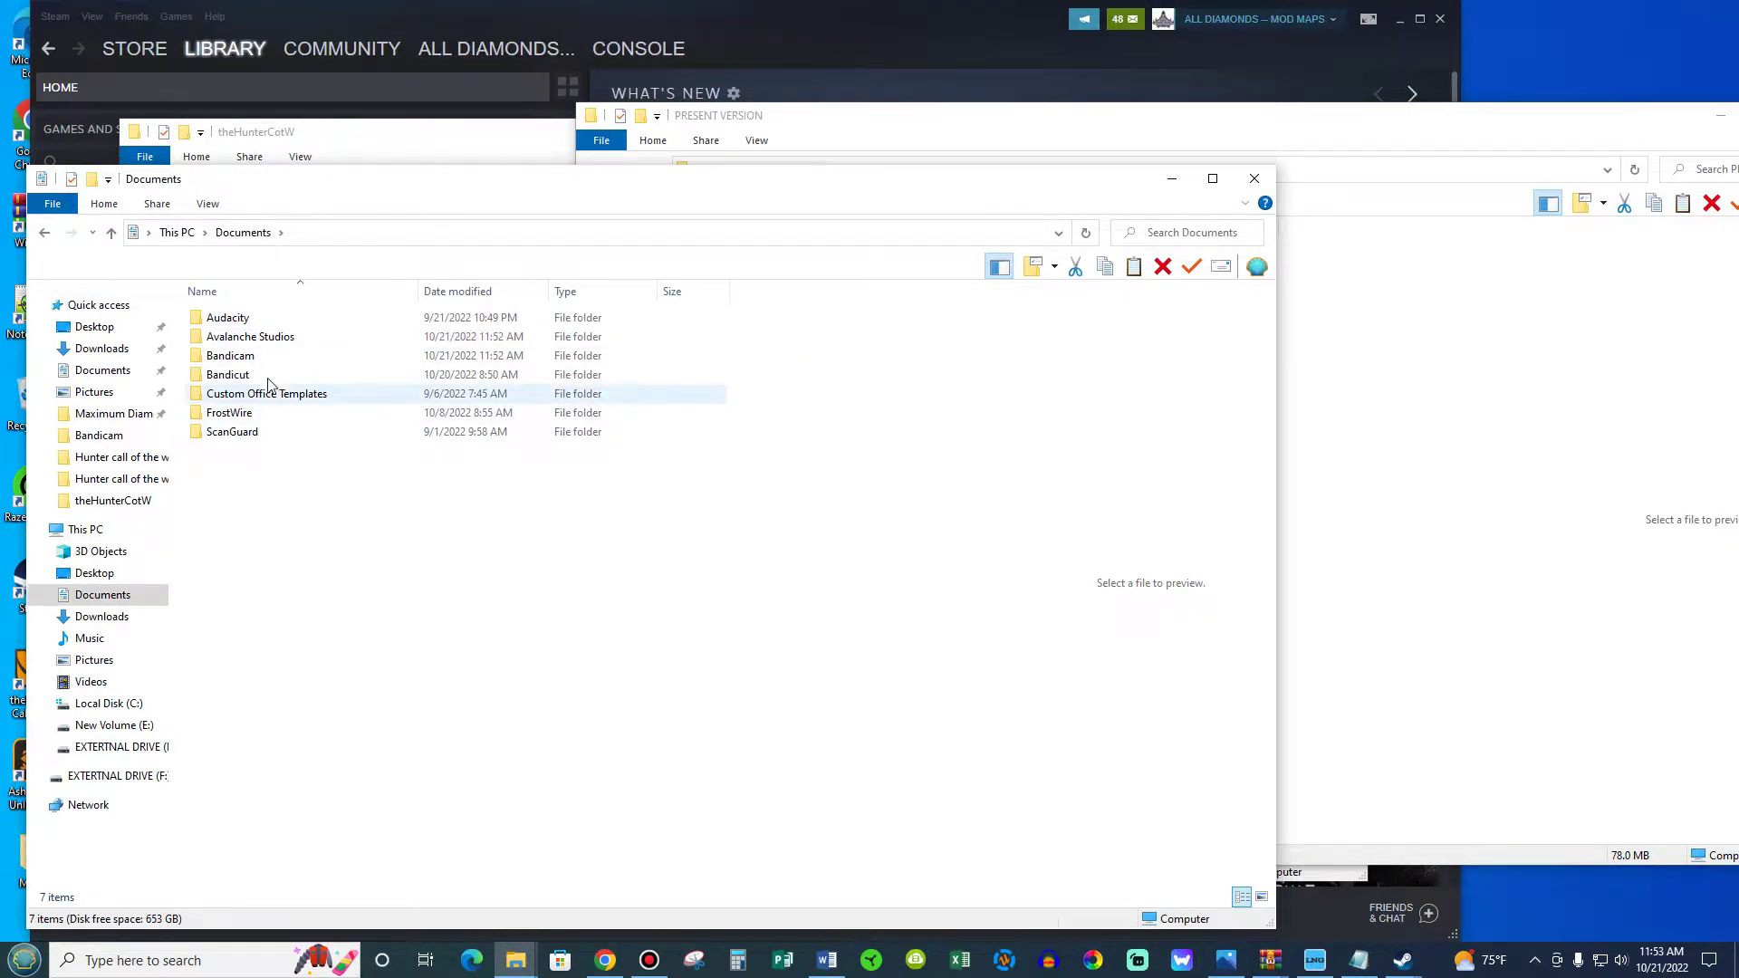
{"action": "left_click_drag", "start_coordinate": [265, 346], "coordinate": [1343, 754]}
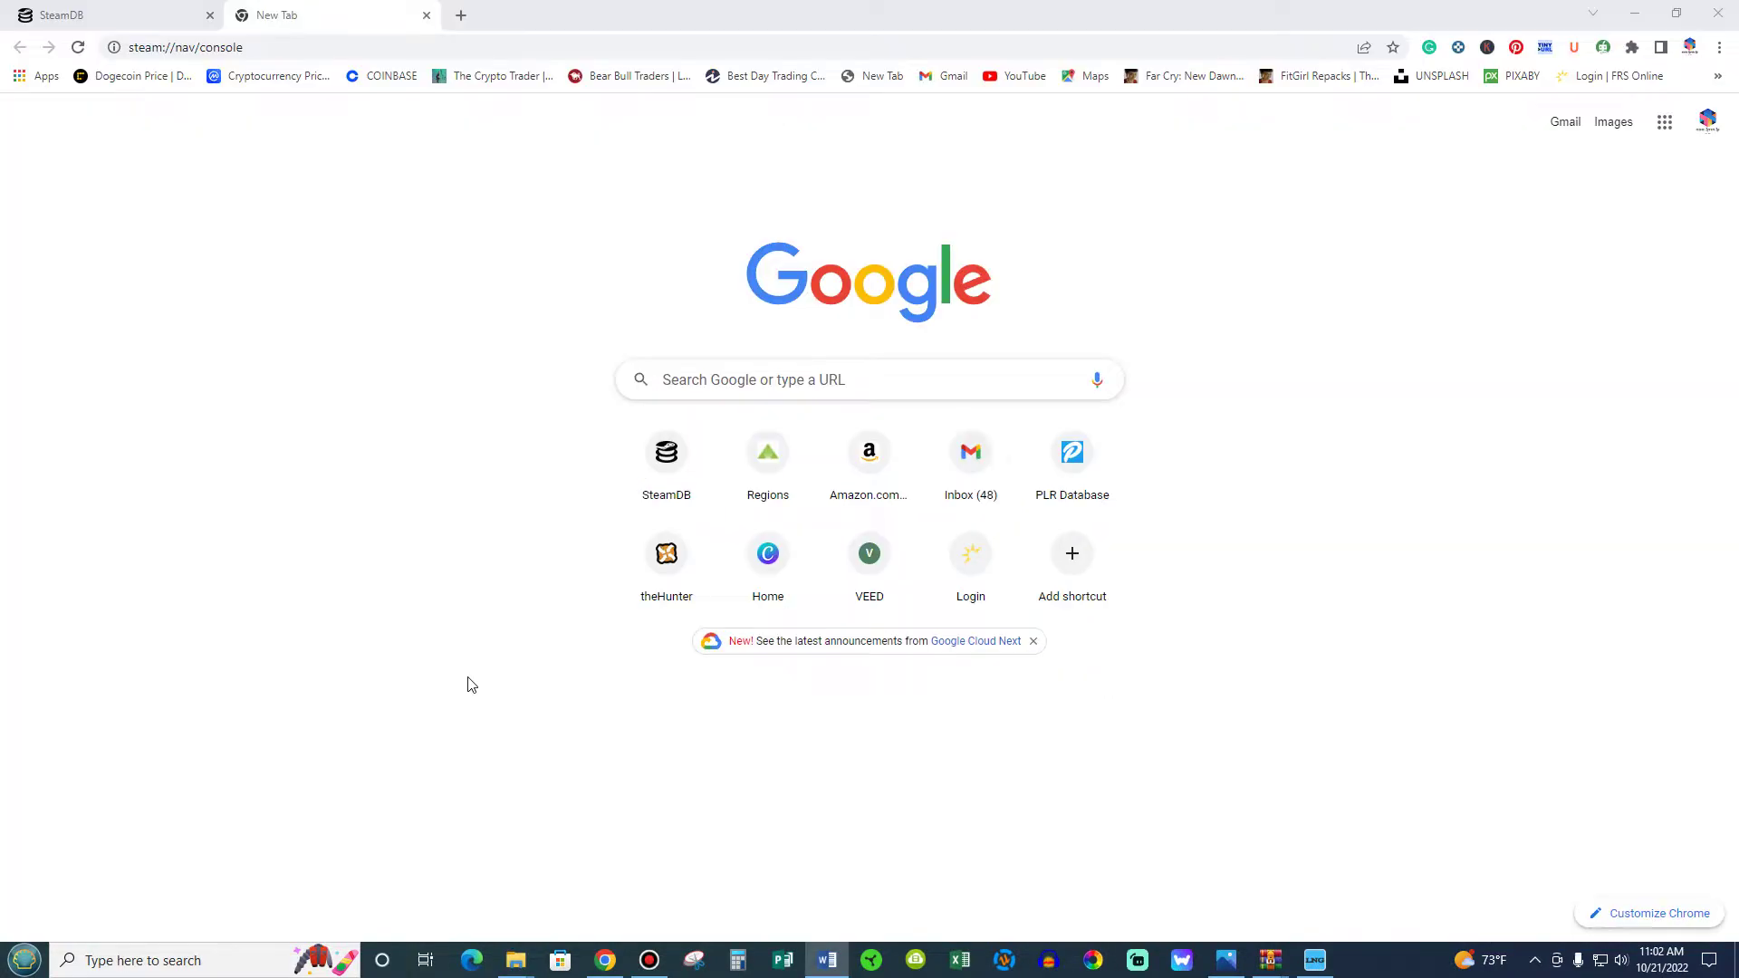
Load steamdb.info in the new Chrome tab
{"action": "left_click", "coordinate": [720, 378]}
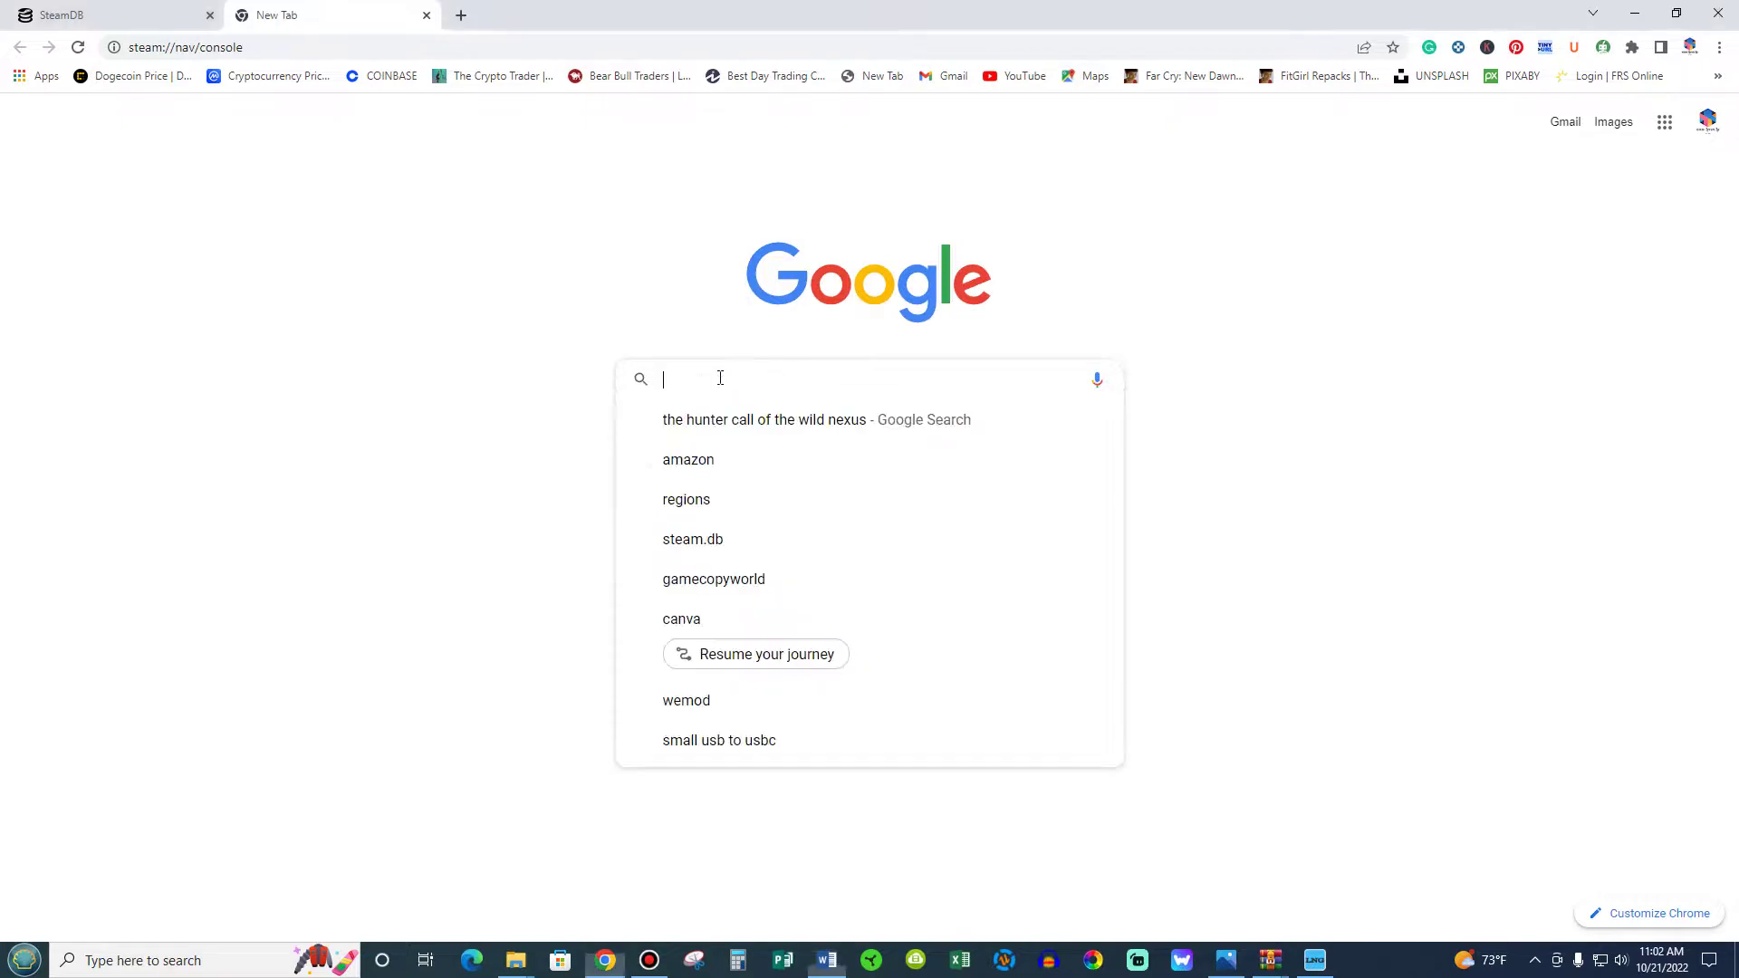
{"action": "type", "text": "stea"}
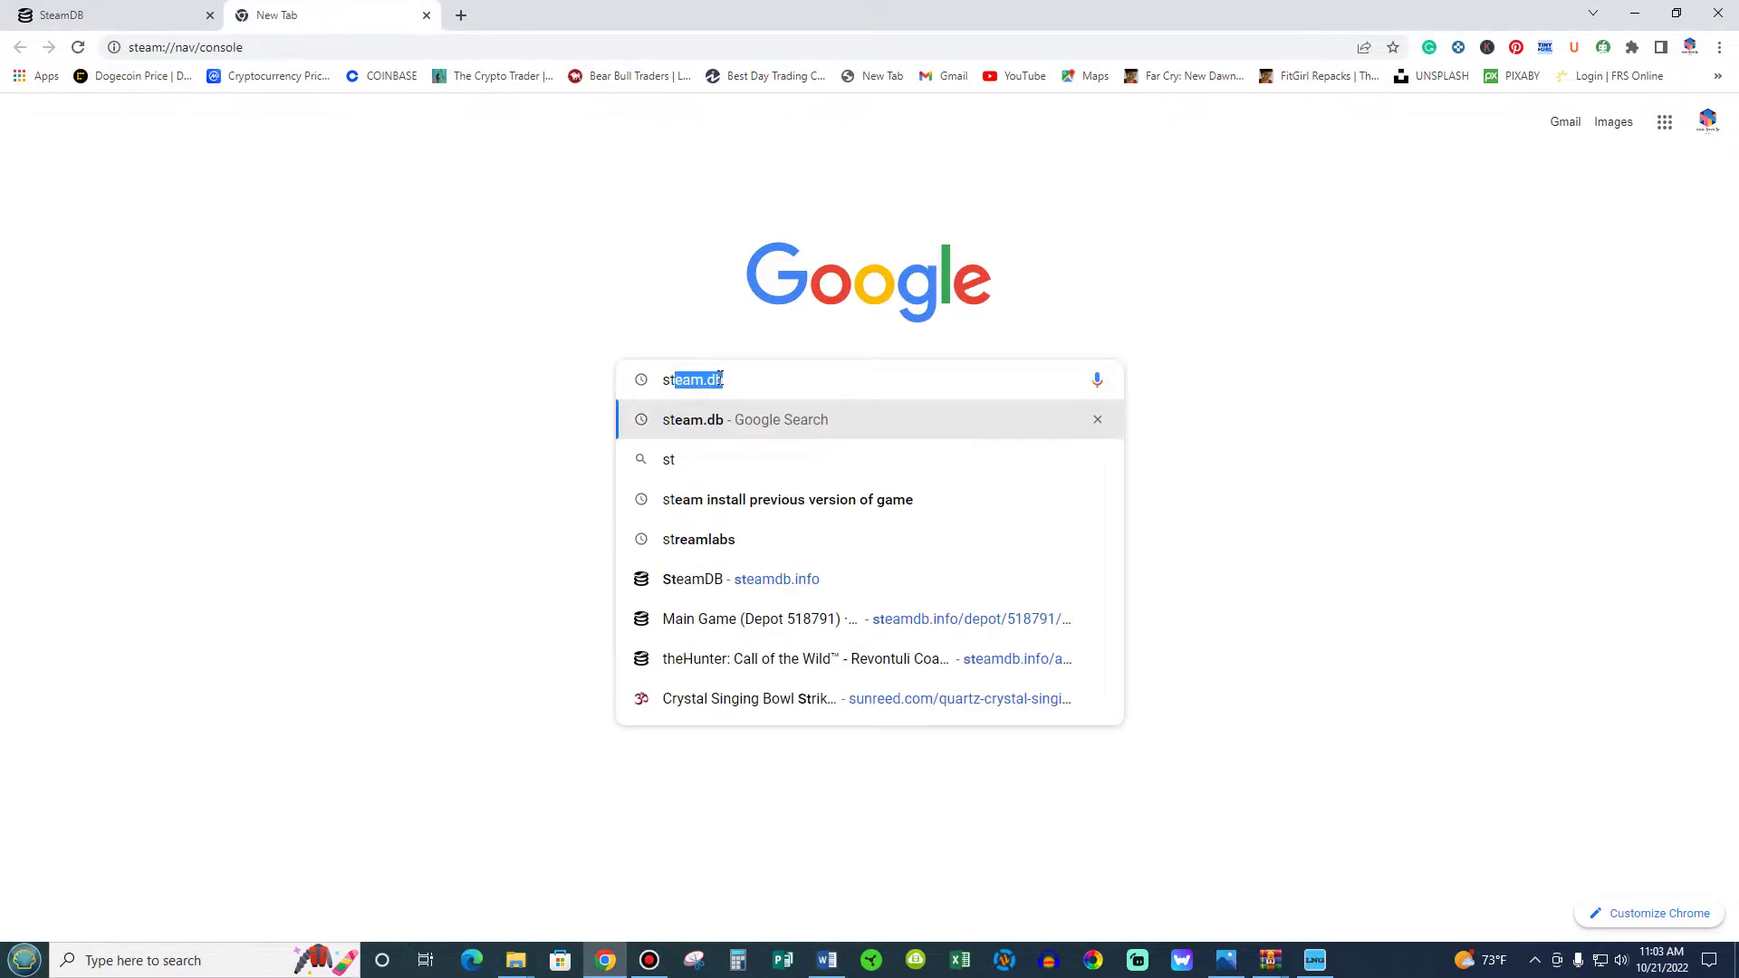
{"action": "type", "text": "md"}
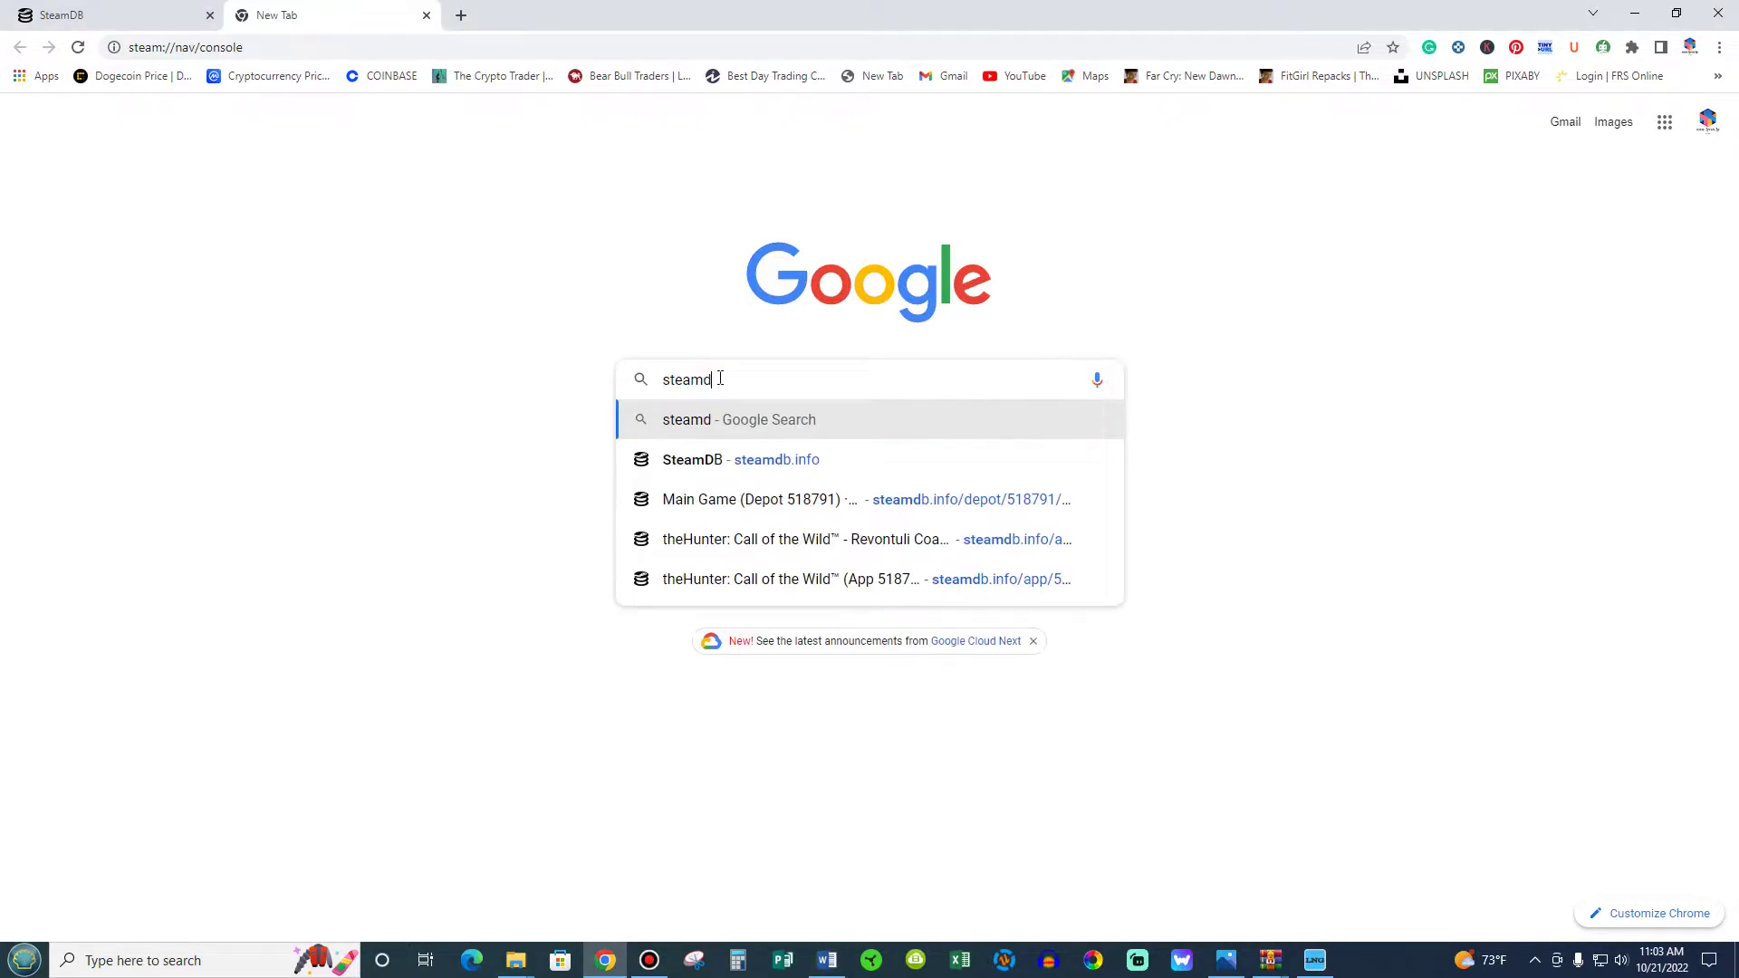
{"action": "type", "text": "b.info"}
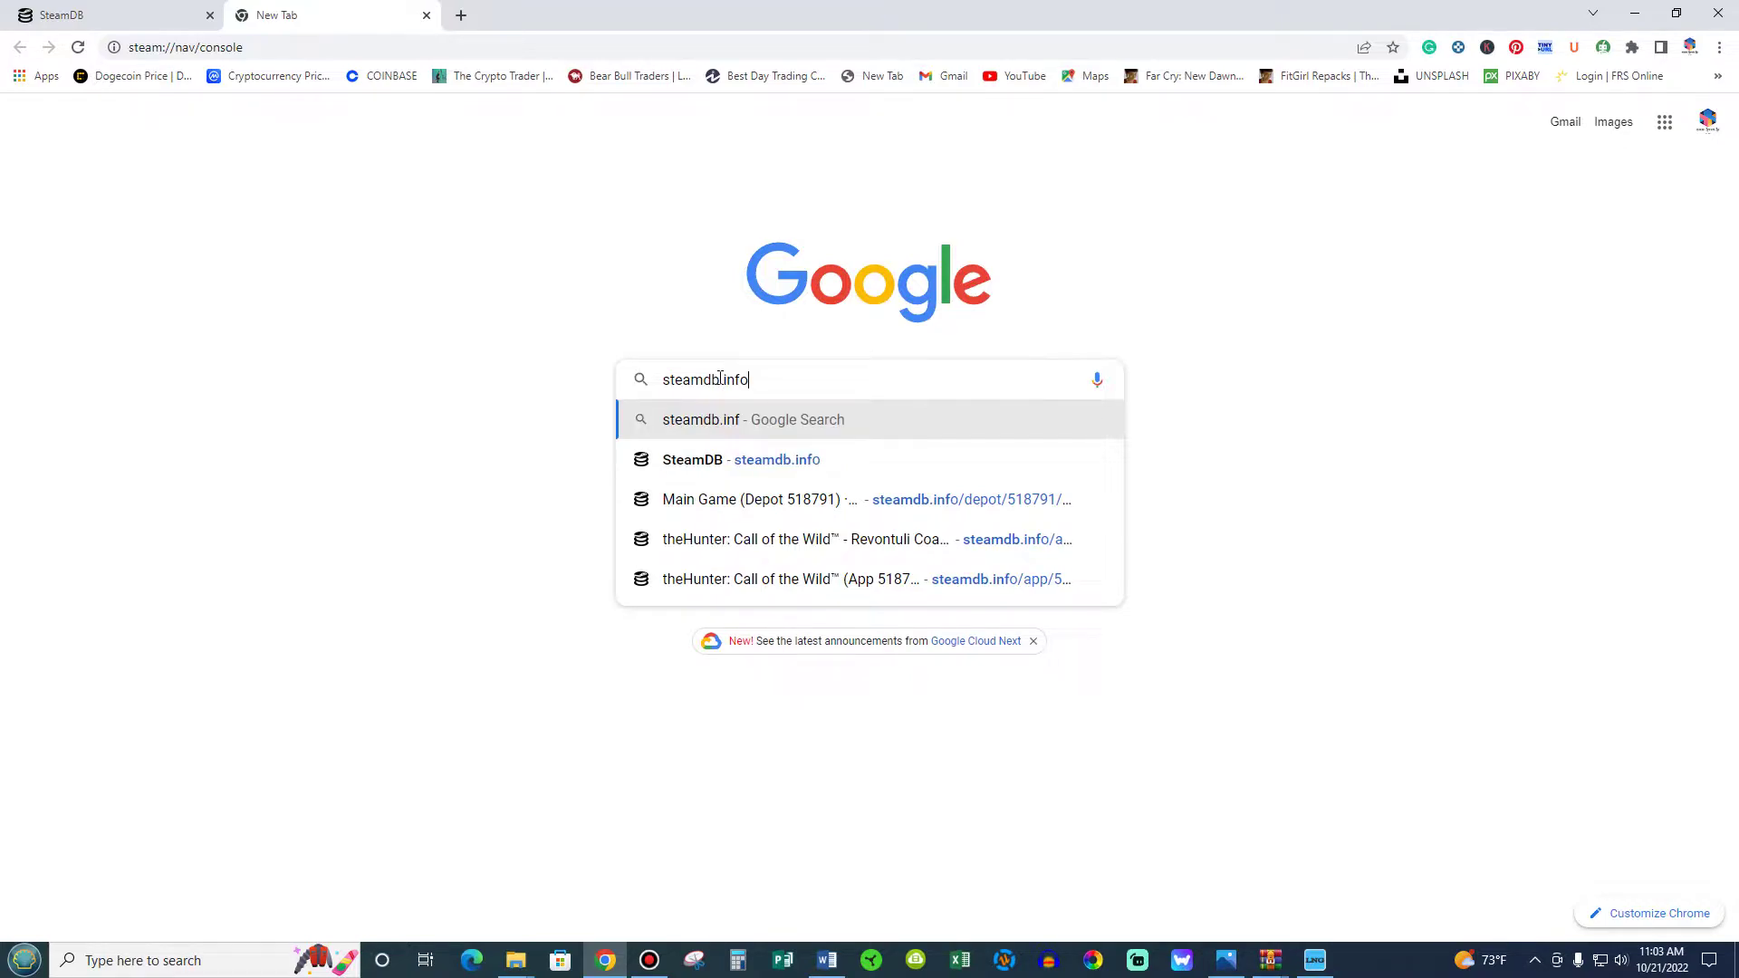
{"action": "key", "text": "Return"}
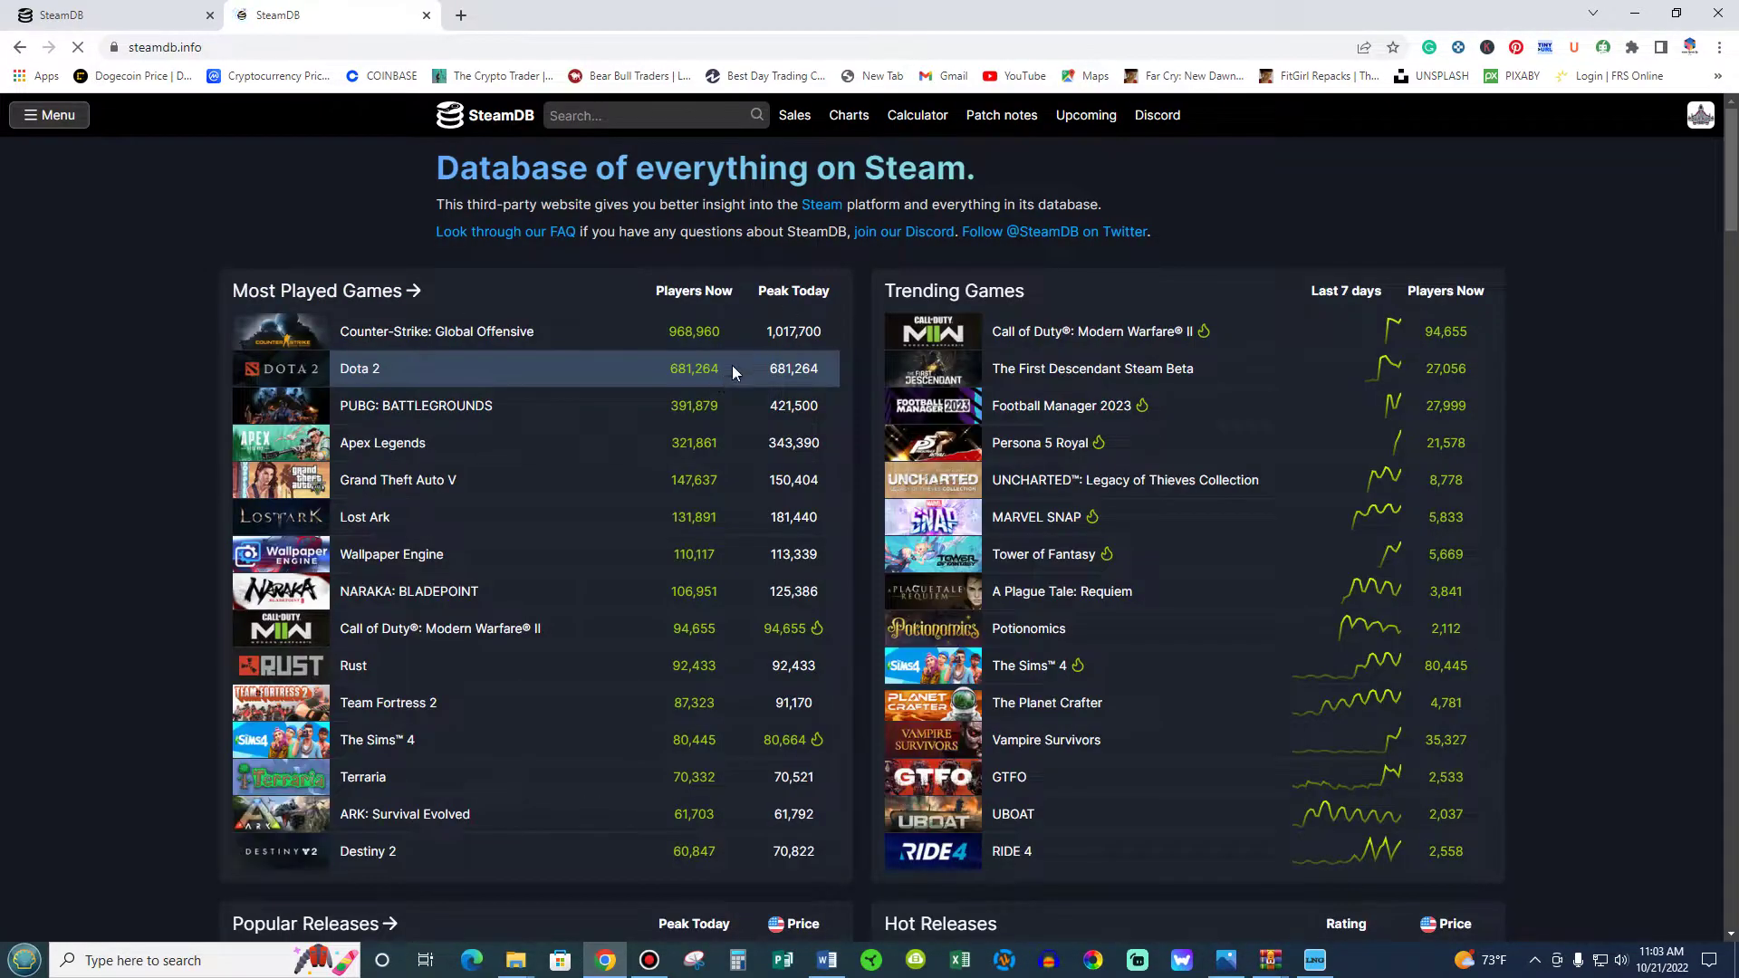
Search SteamDB for 'thehunter' and open theHunter: Call of the Wild's app page
{"action": "left_click", "coordinate": [577, 117]}
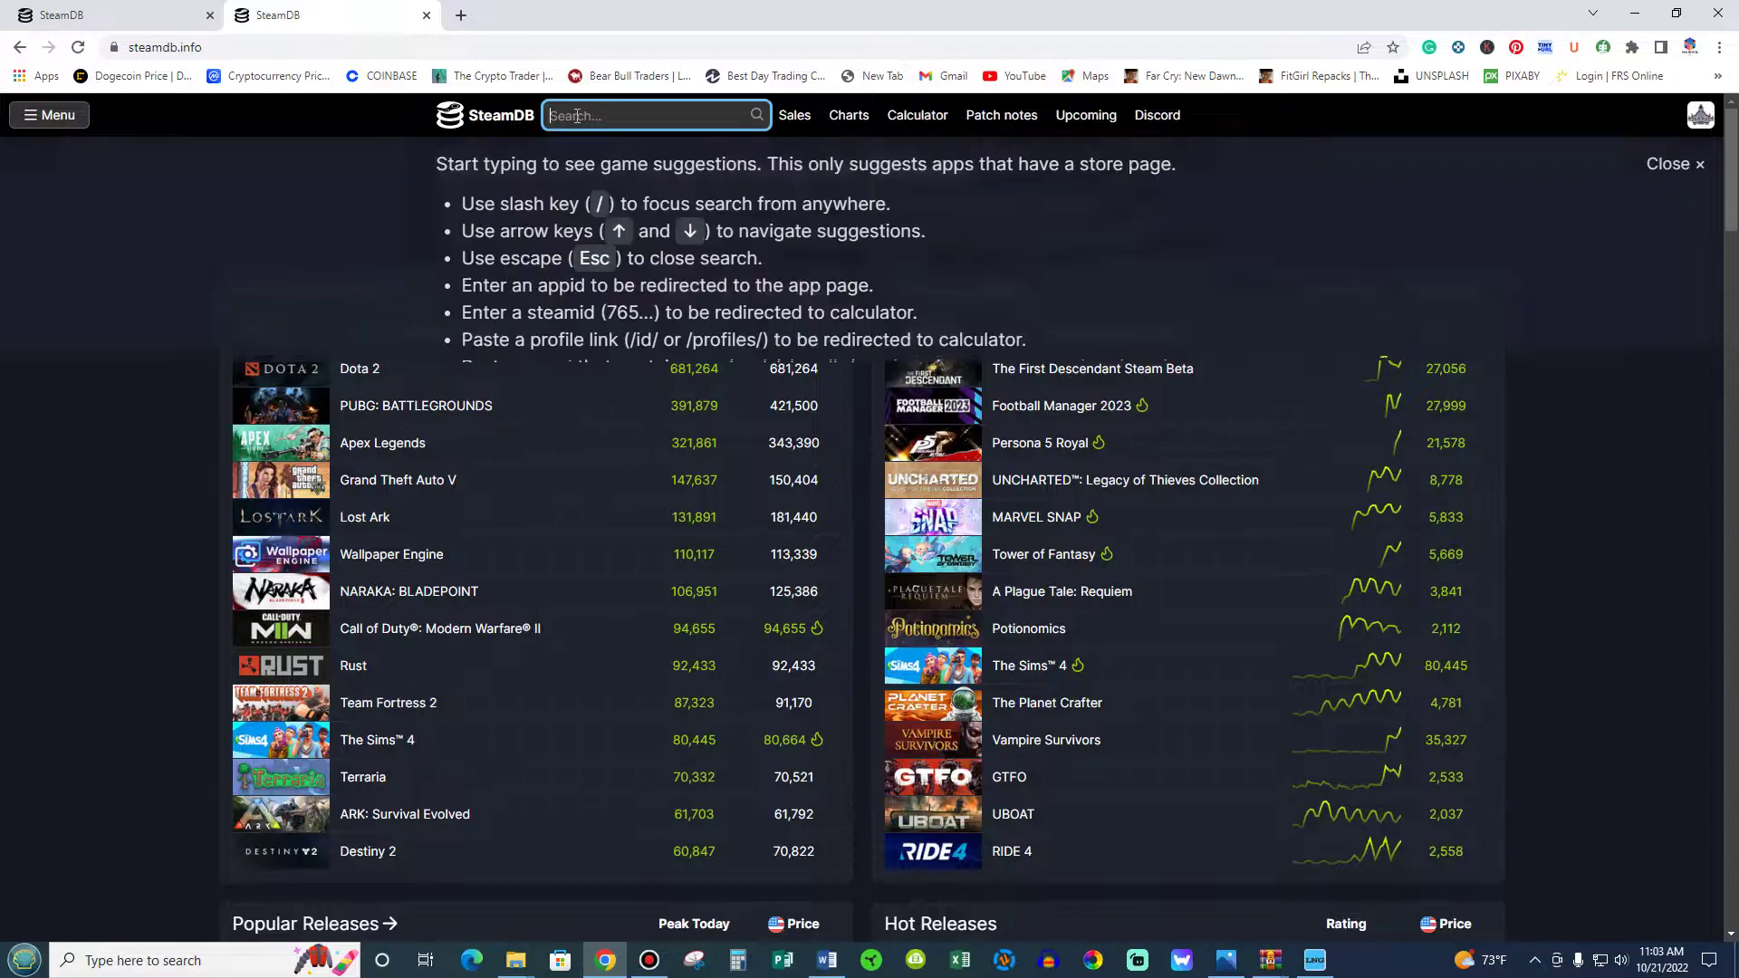
{"action": "type", "text": "thehunter"}
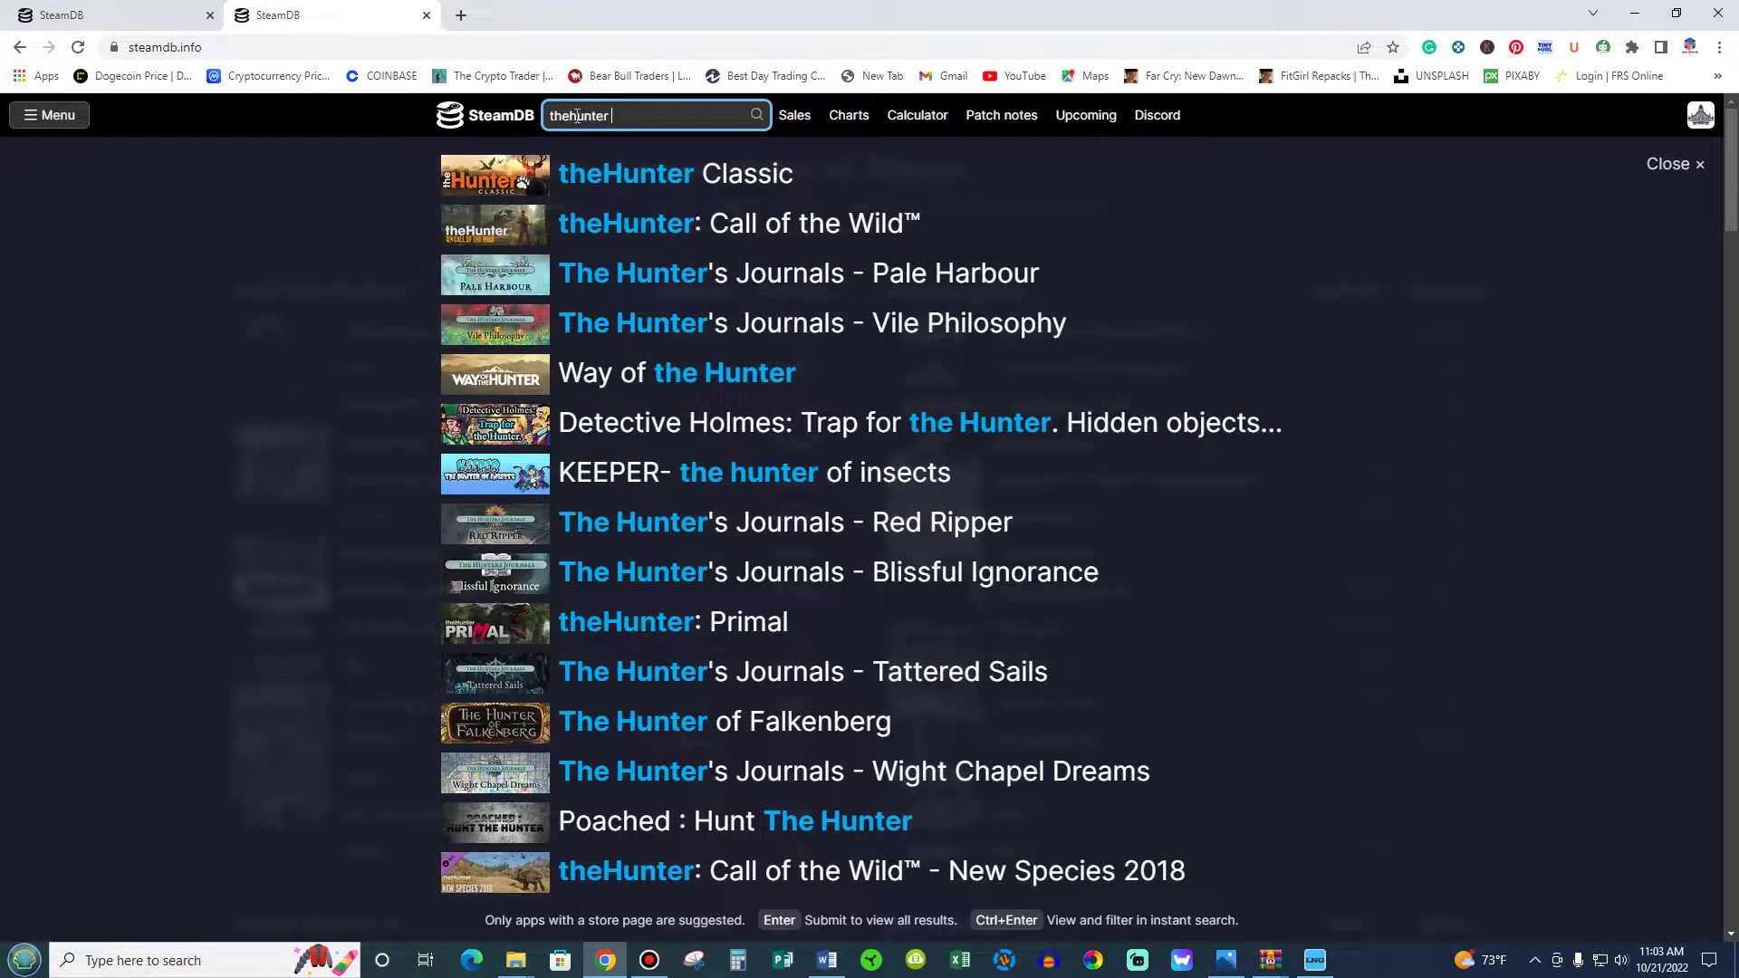
{"action": "left_click", "coordinate": [733, 239]}
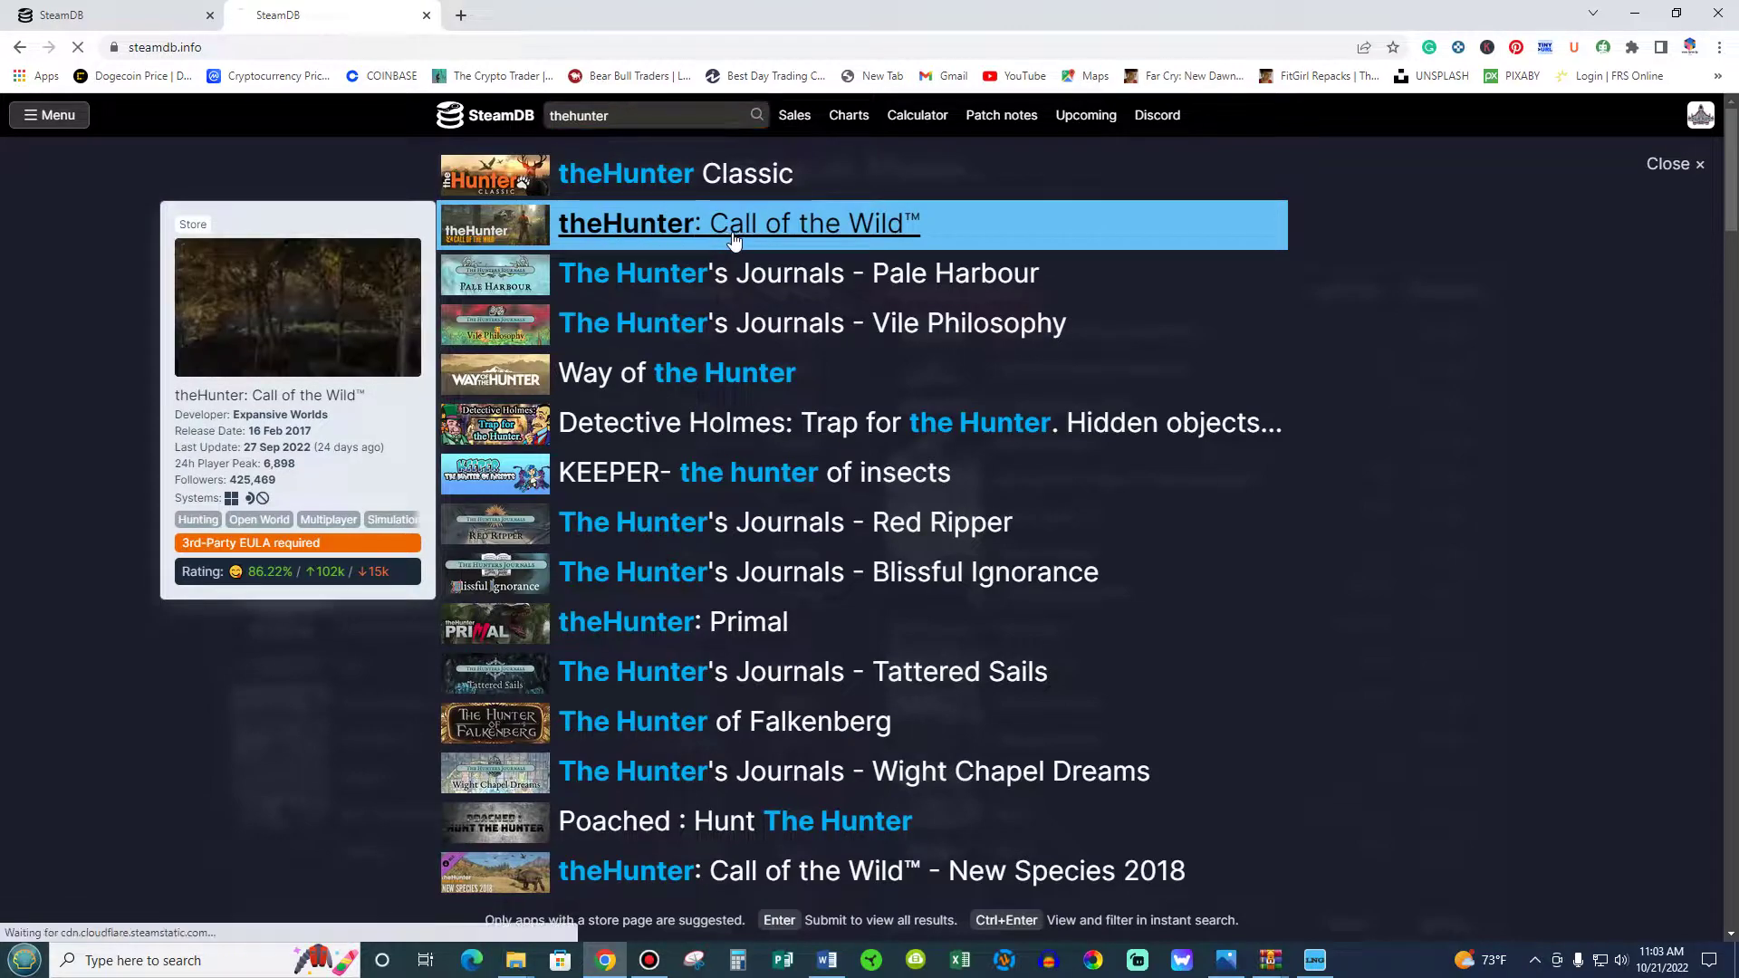
Show and browse the game's list of 38 downloadable content packs
{"action": "scroll", "coordinate": [735, 453], "scroll_direction": "down", "scroll_amount": 3}
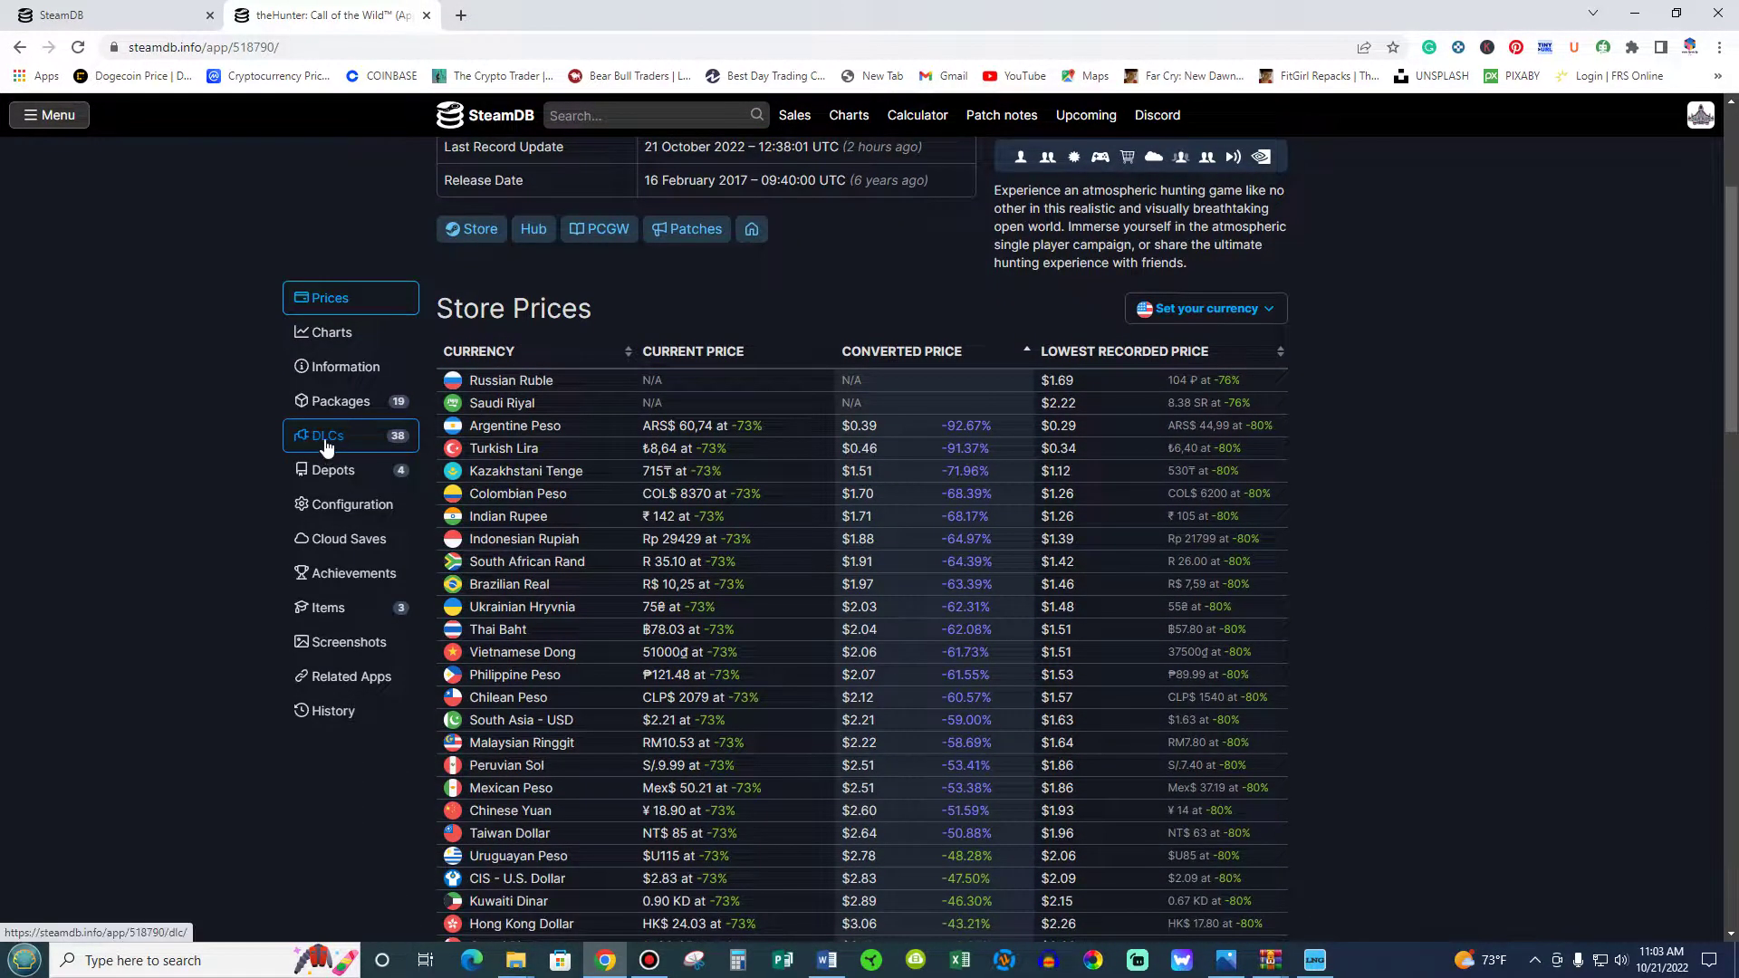
{"action": "left_click", "coordinate": [326, 437]}
{"action": "mouse_move", "coordinate": [570, 475]}
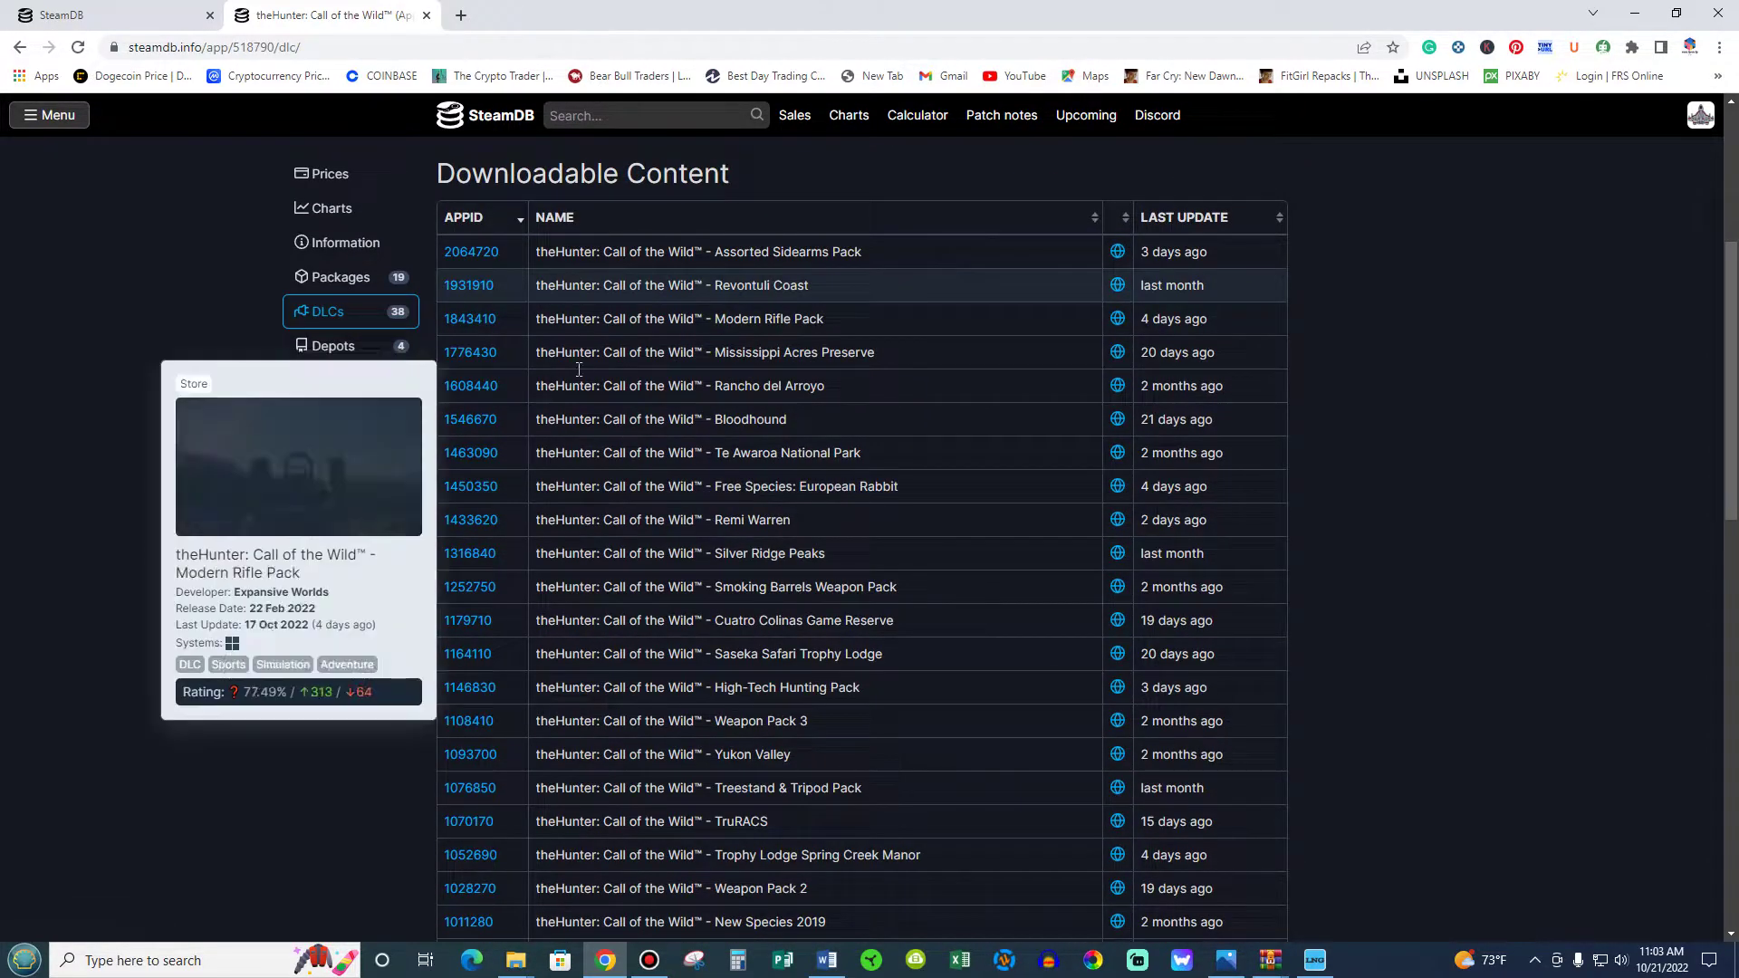
{"action": "scroll", "coordinate": [570, 480], "scroll_direction": "down", "scroll_amount": 2}
{"action": "scroll", "coordinate": [571, 507], "scroll_direction": "down", "scroll_amount": 6}
{"action": "scroll", "coordinate": [573, 623], "scroll_direction": "up", "scroll_amount": 7}
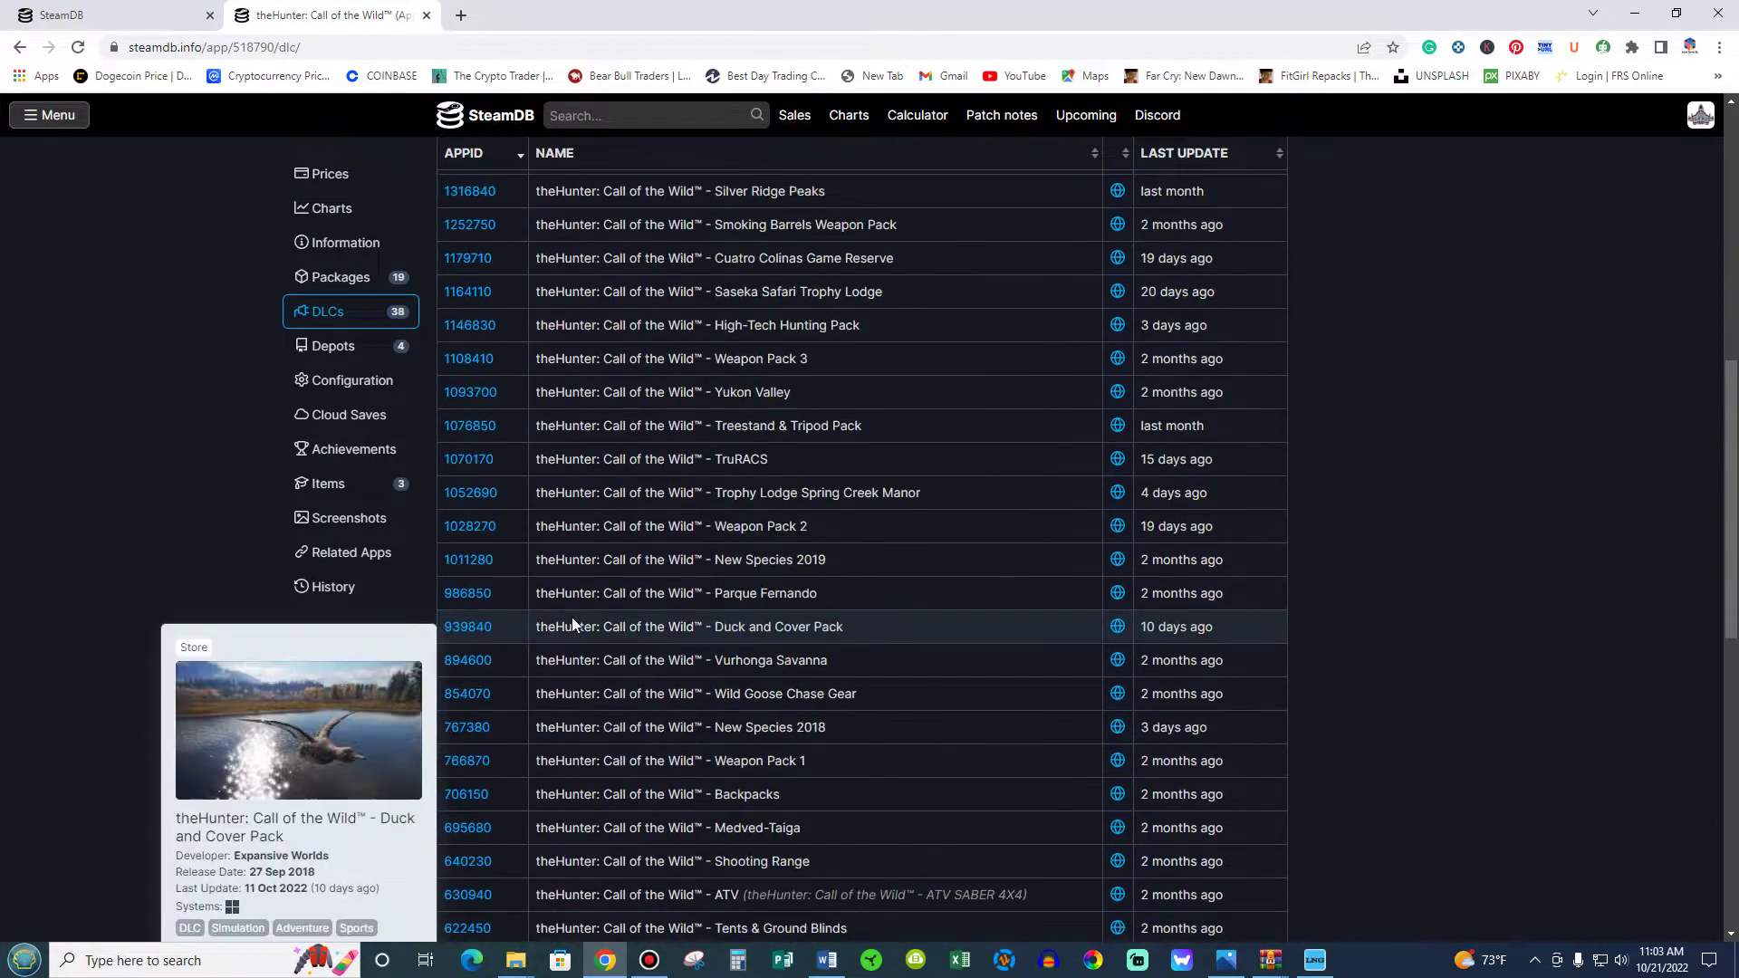
{"action": "scroll", "coordinate": [572, 623], "scroll_direction": "up", "scroll_amount": 4}
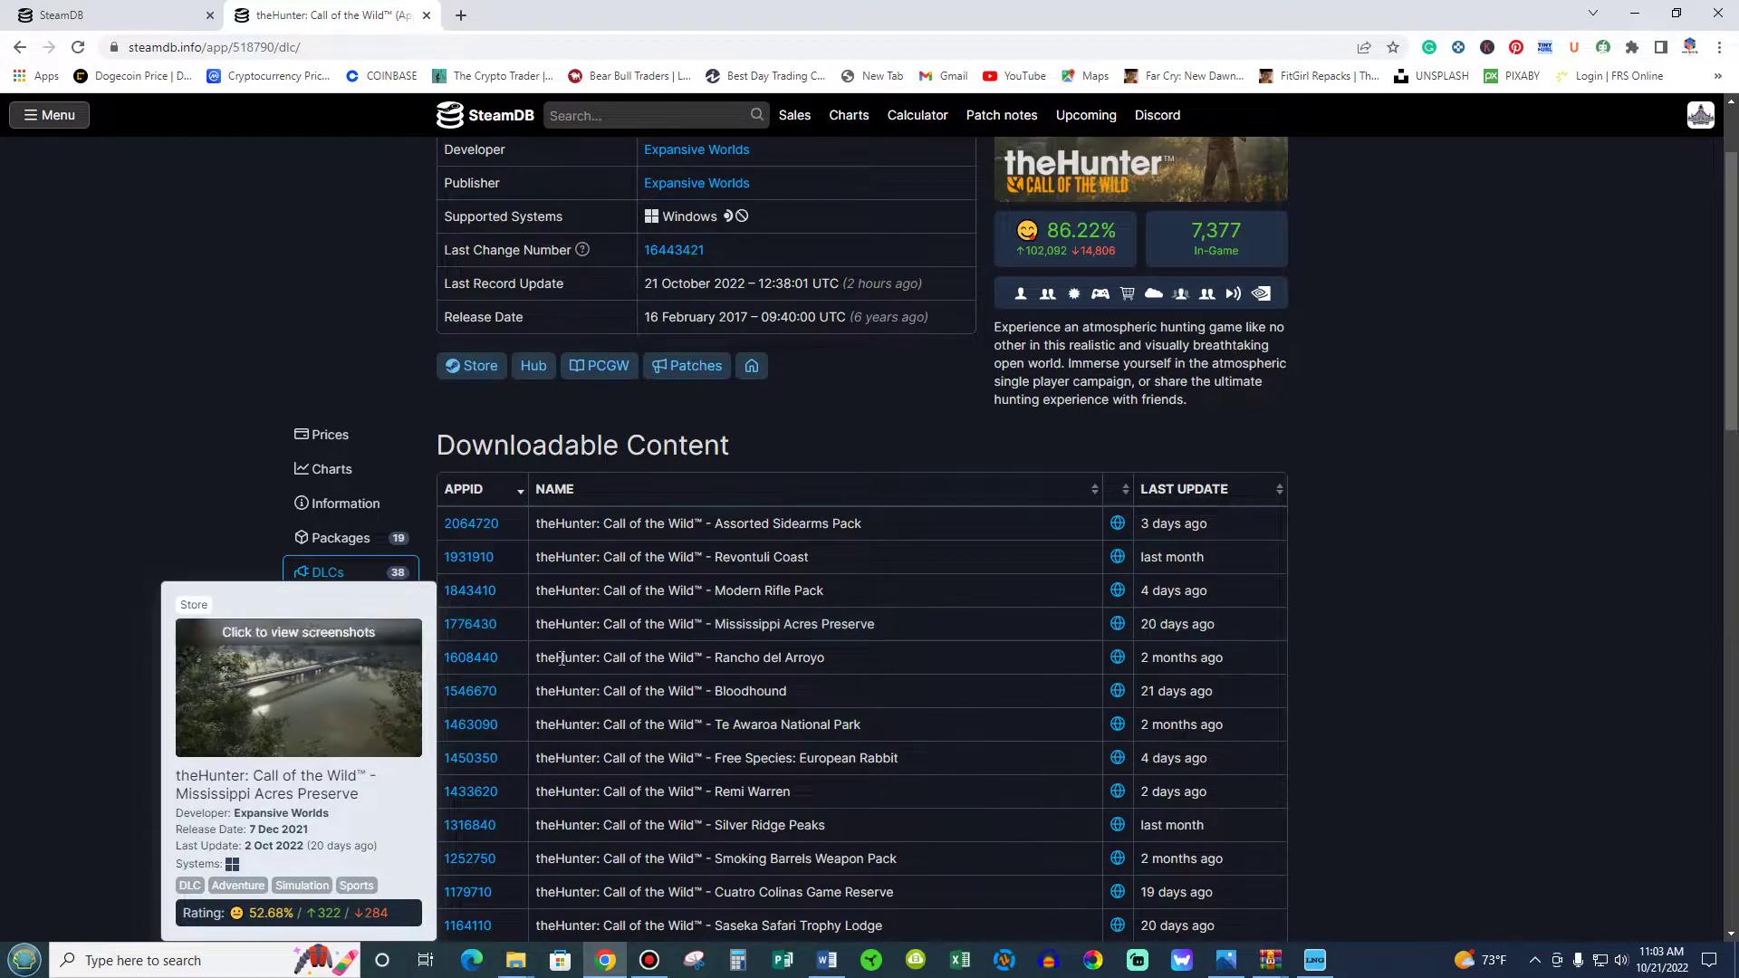
{"action": "mouse_move", "coordinate": [591, 660]}
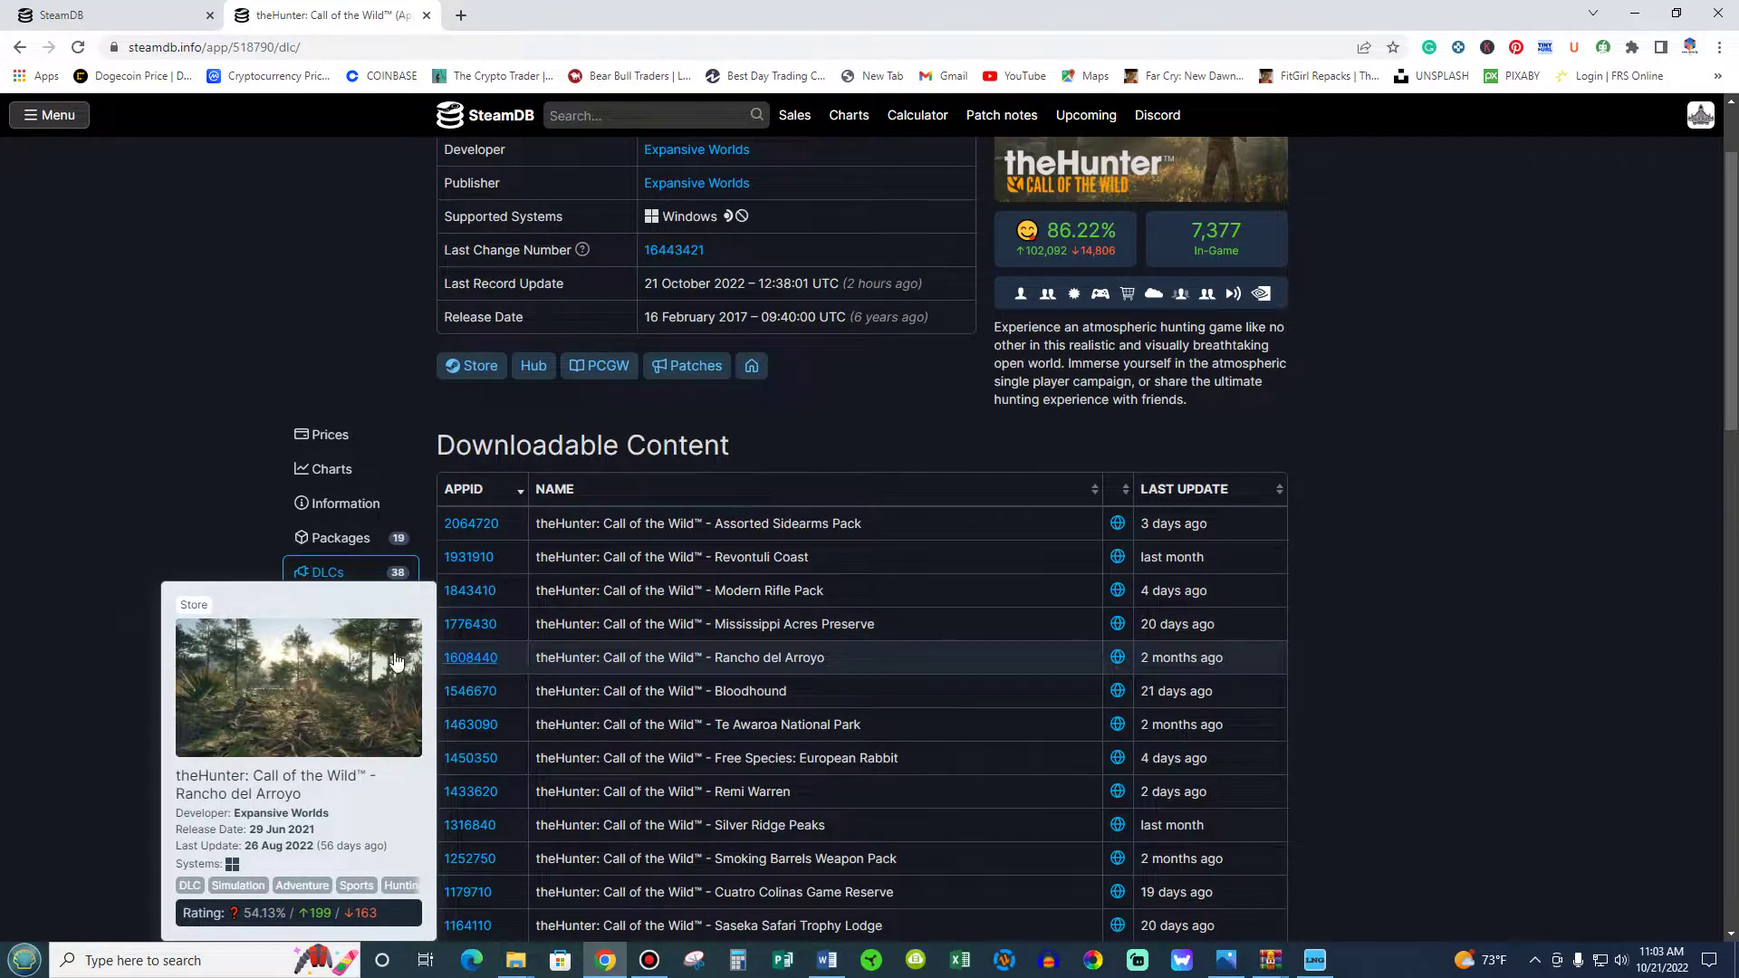
{"action": "mouse_move", "coordinate": [579, 729]}
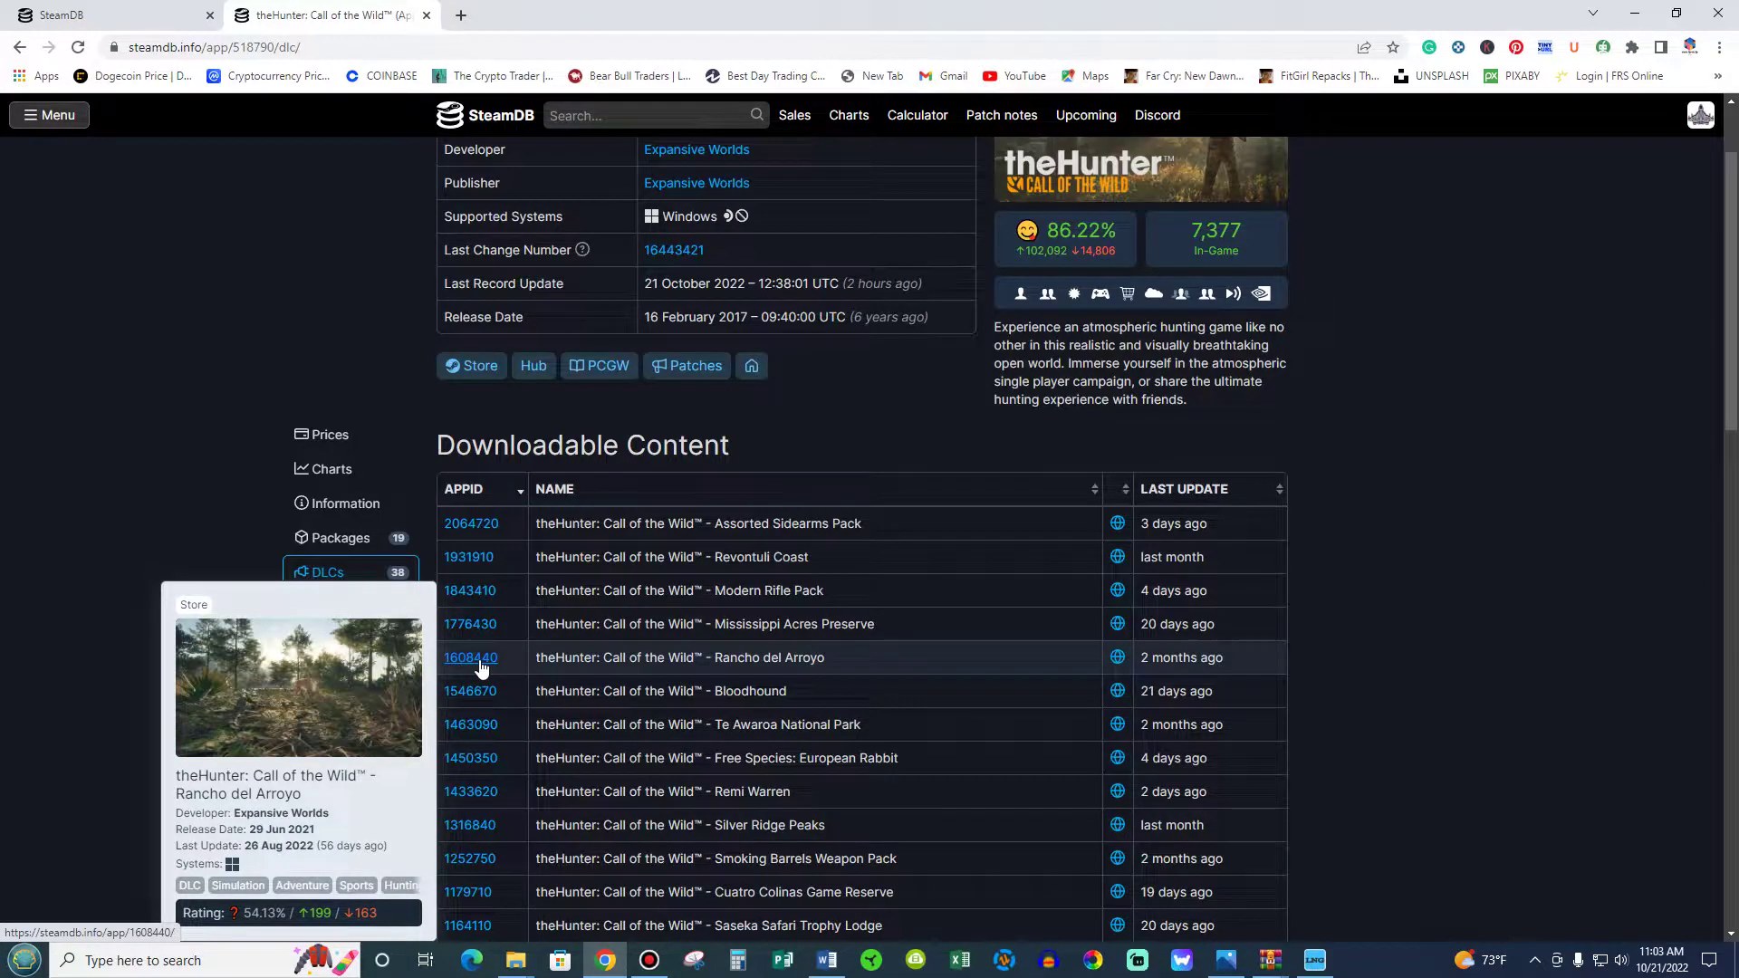
{"action": "mouse_move", "coordinate": [478, 638]}
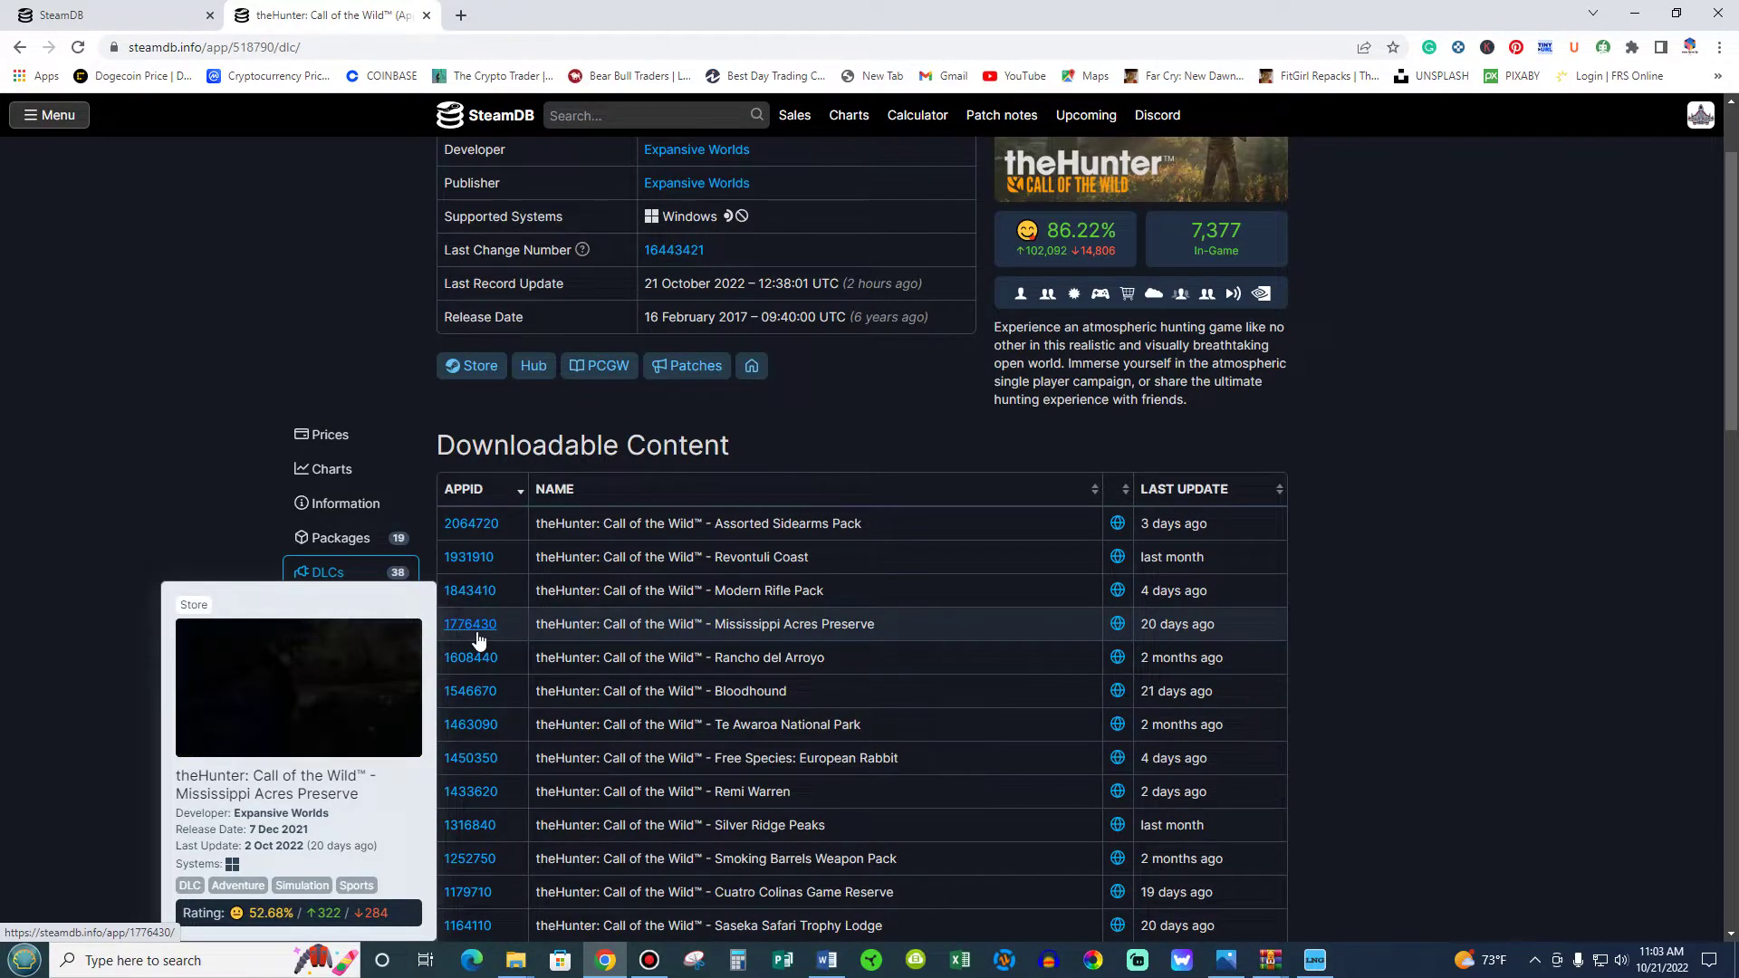
{"action": "mouse_move", "coordinate": [475, 599]}
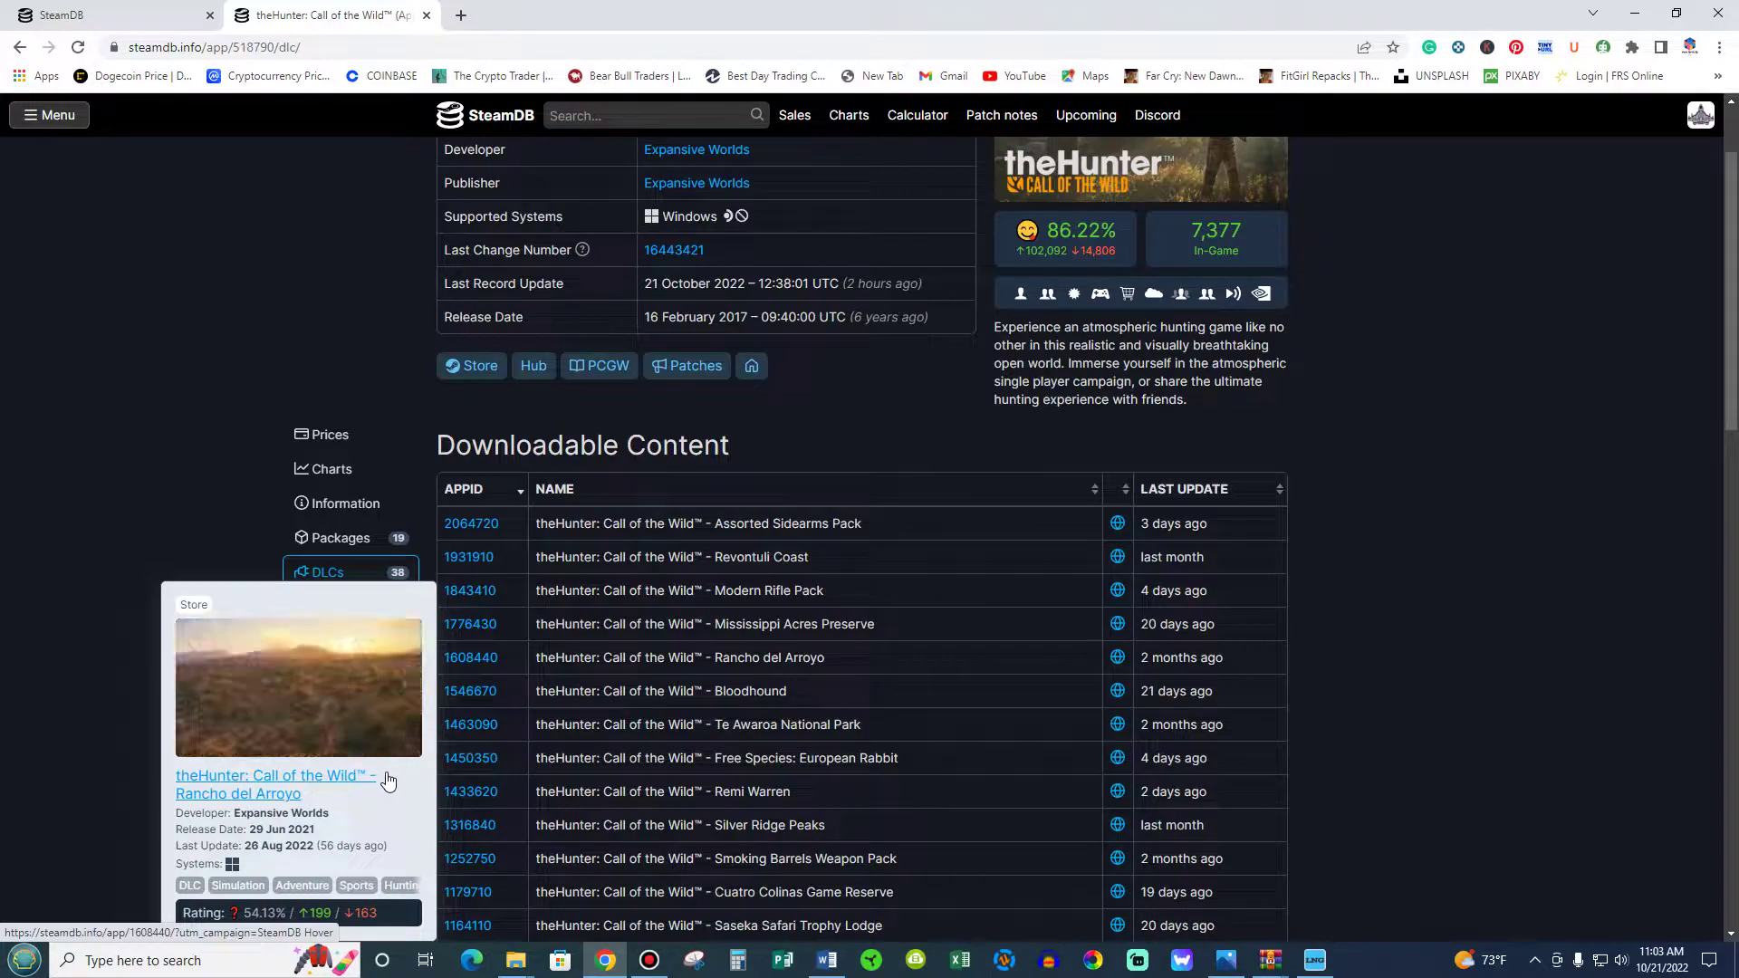
{"action": "mouse_move", "coordinate": [470, 691]}
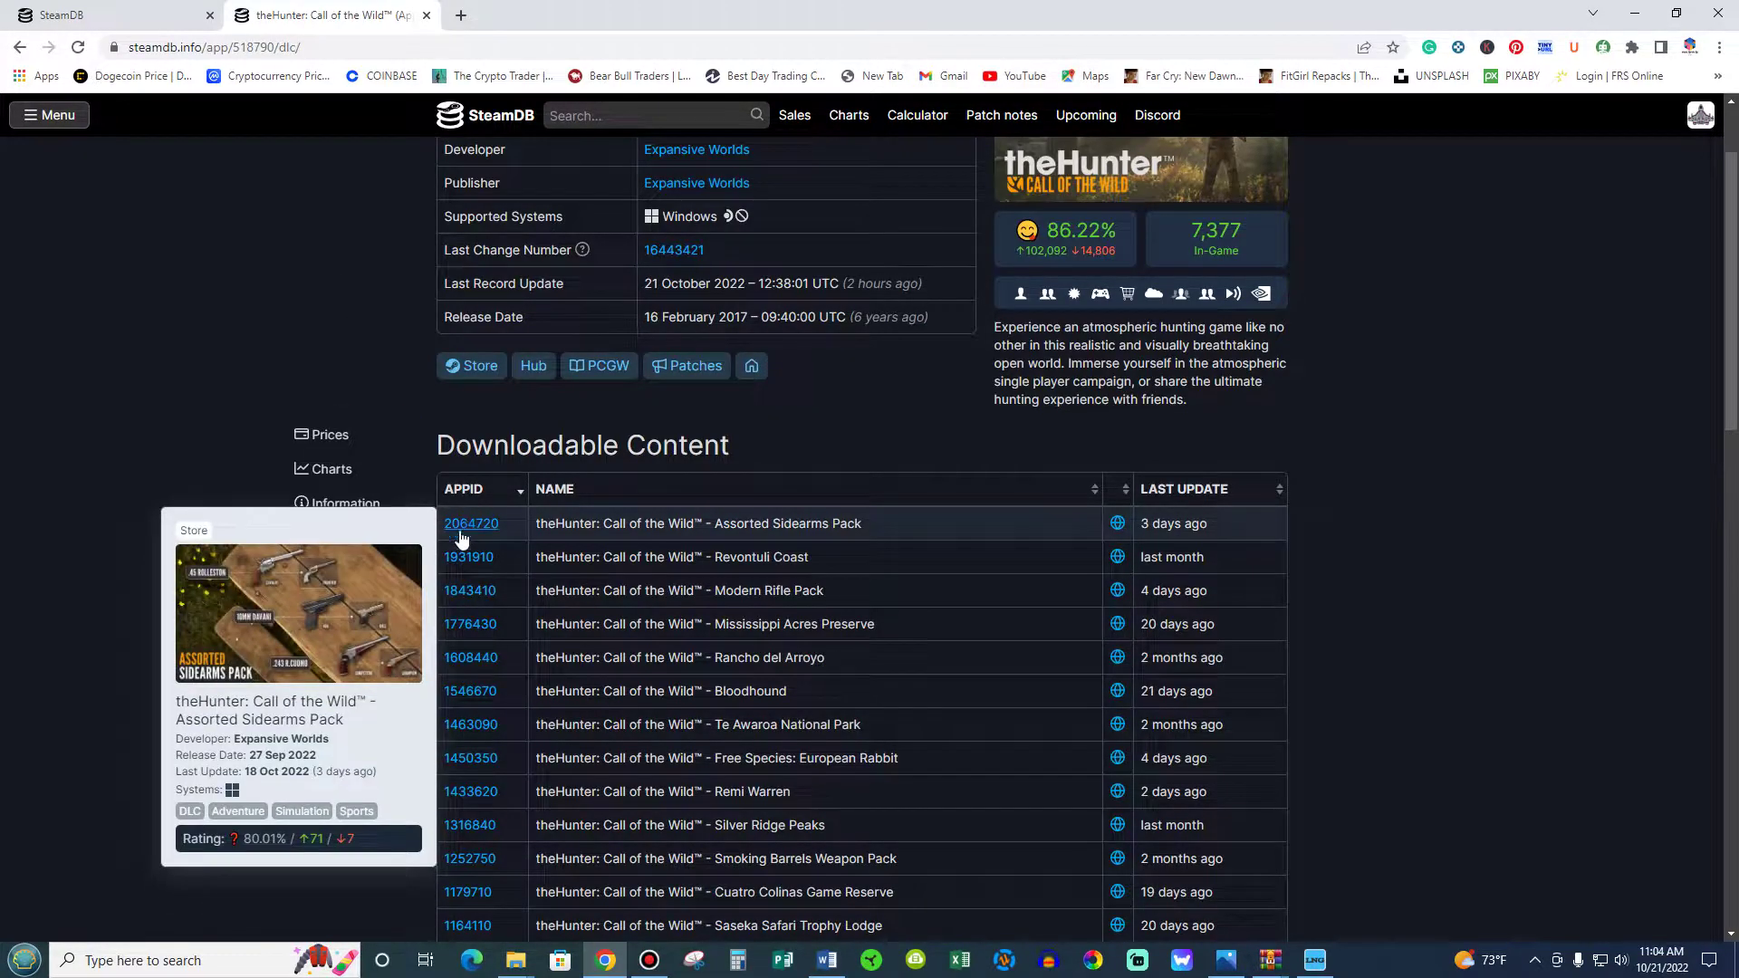
Open Main Game depot 518791's previously seen manifests and scroll through the 101 entries
{"action": "left_click", "coordinate": [337, 609]}
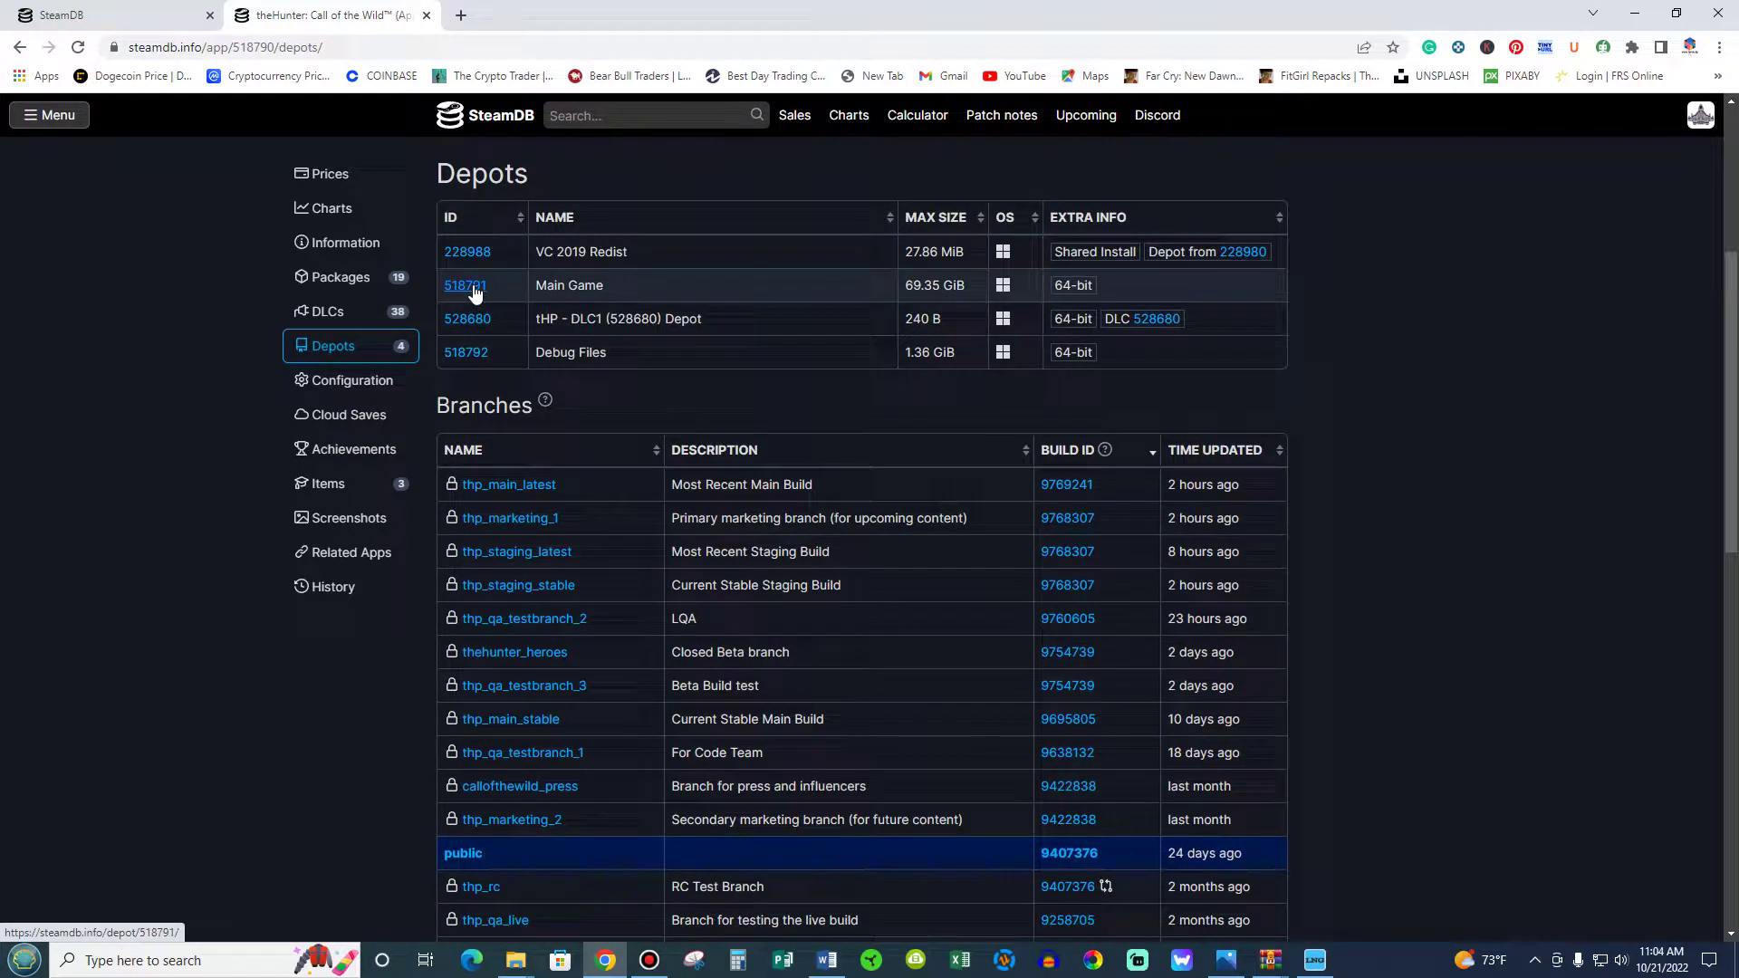
{"action": "left_click", "coordinate": [465, 286]}
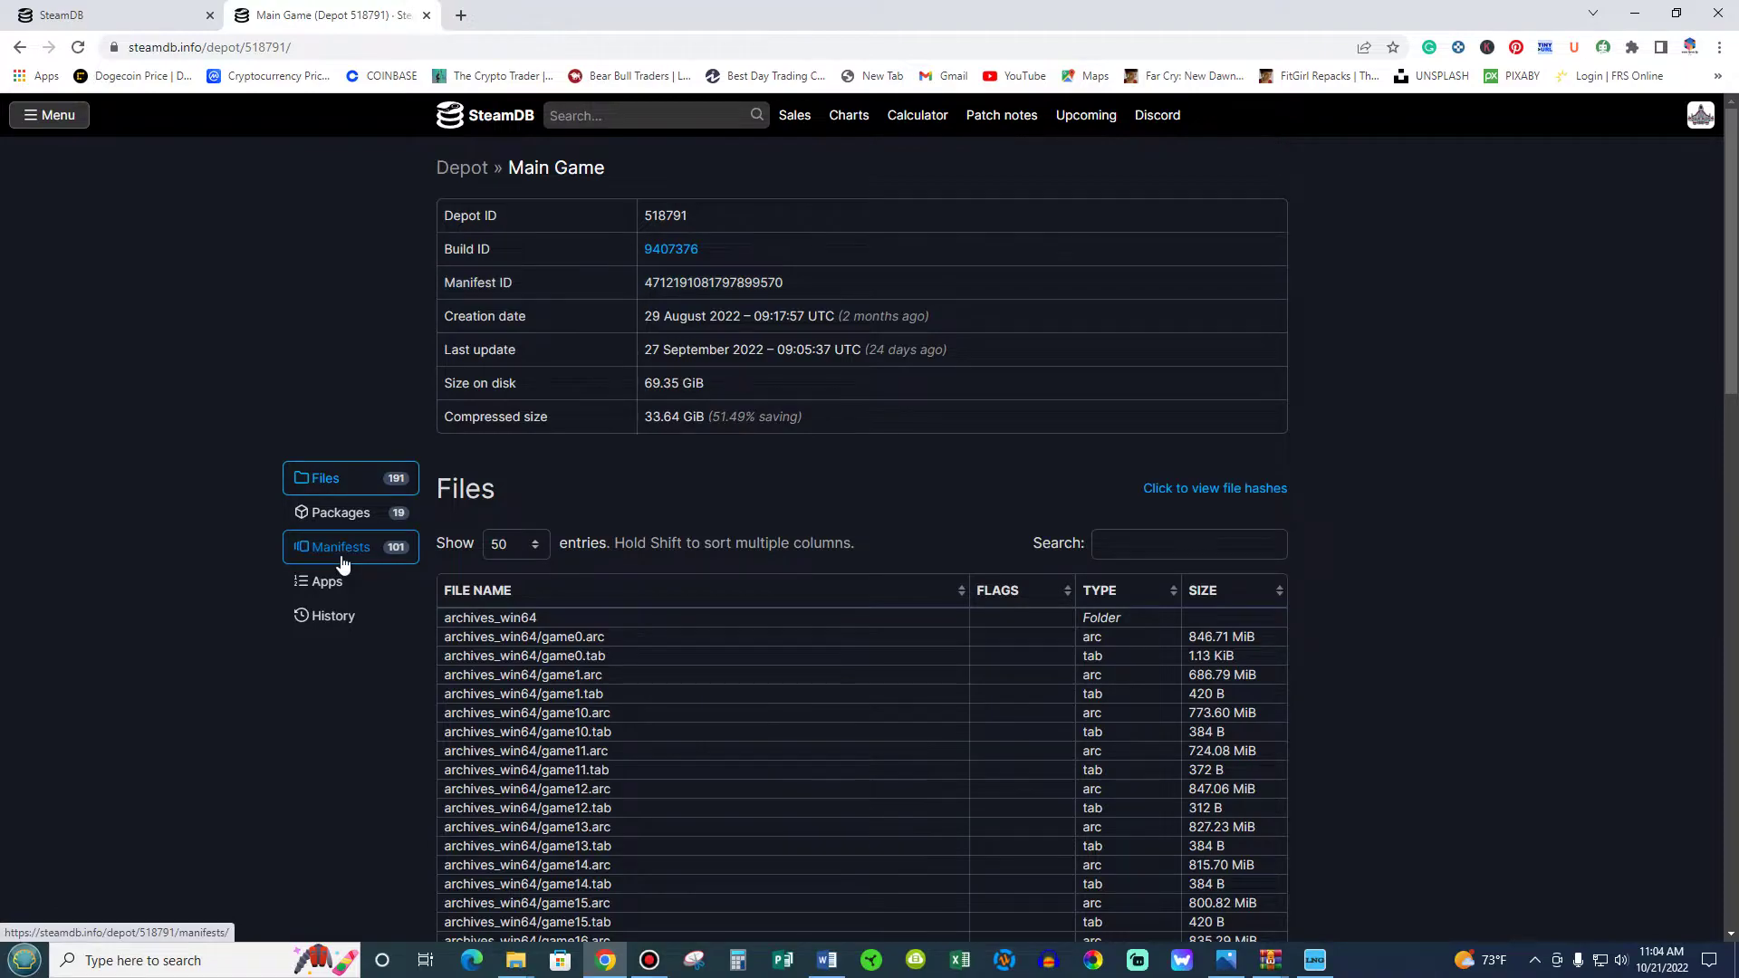
{"action": "left_click", "coordinate": [340, 550]}
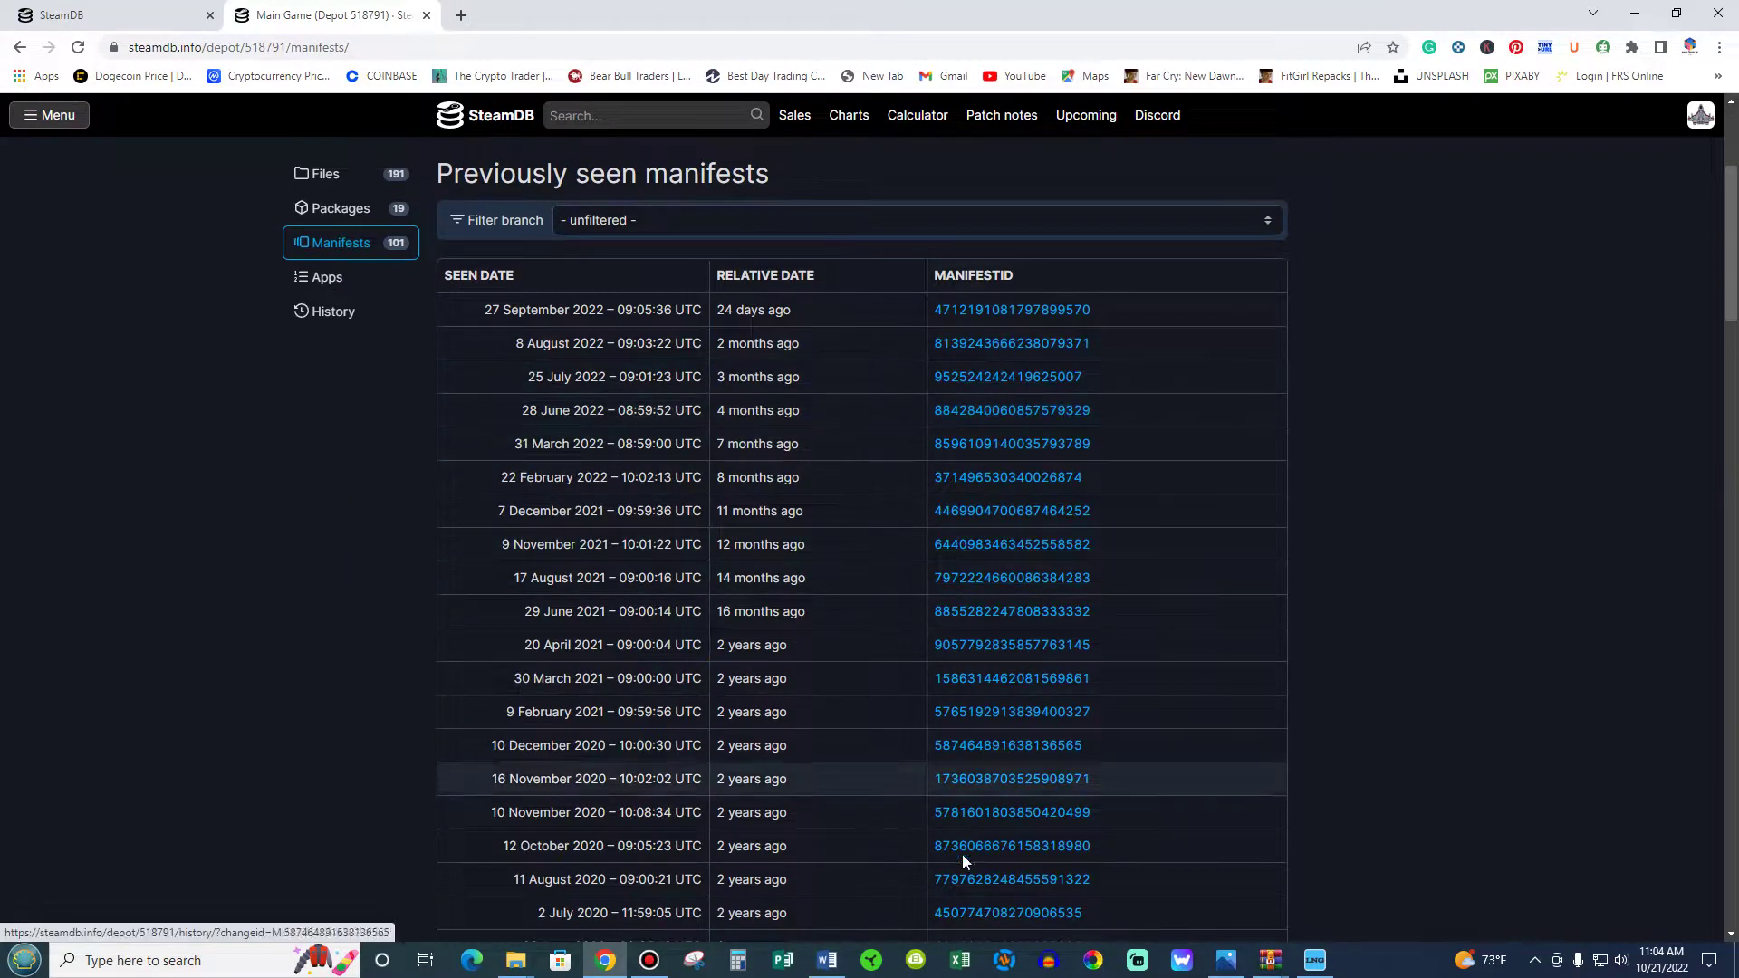
{"action": "scroll", "coordinate": [1048, 616], "scroll_direction": "down", "scroll_amount": 8}
{"action": "scroll", "coordinate": [1048, 615], "scroll_direction": "down", "scroll_amount": 20}
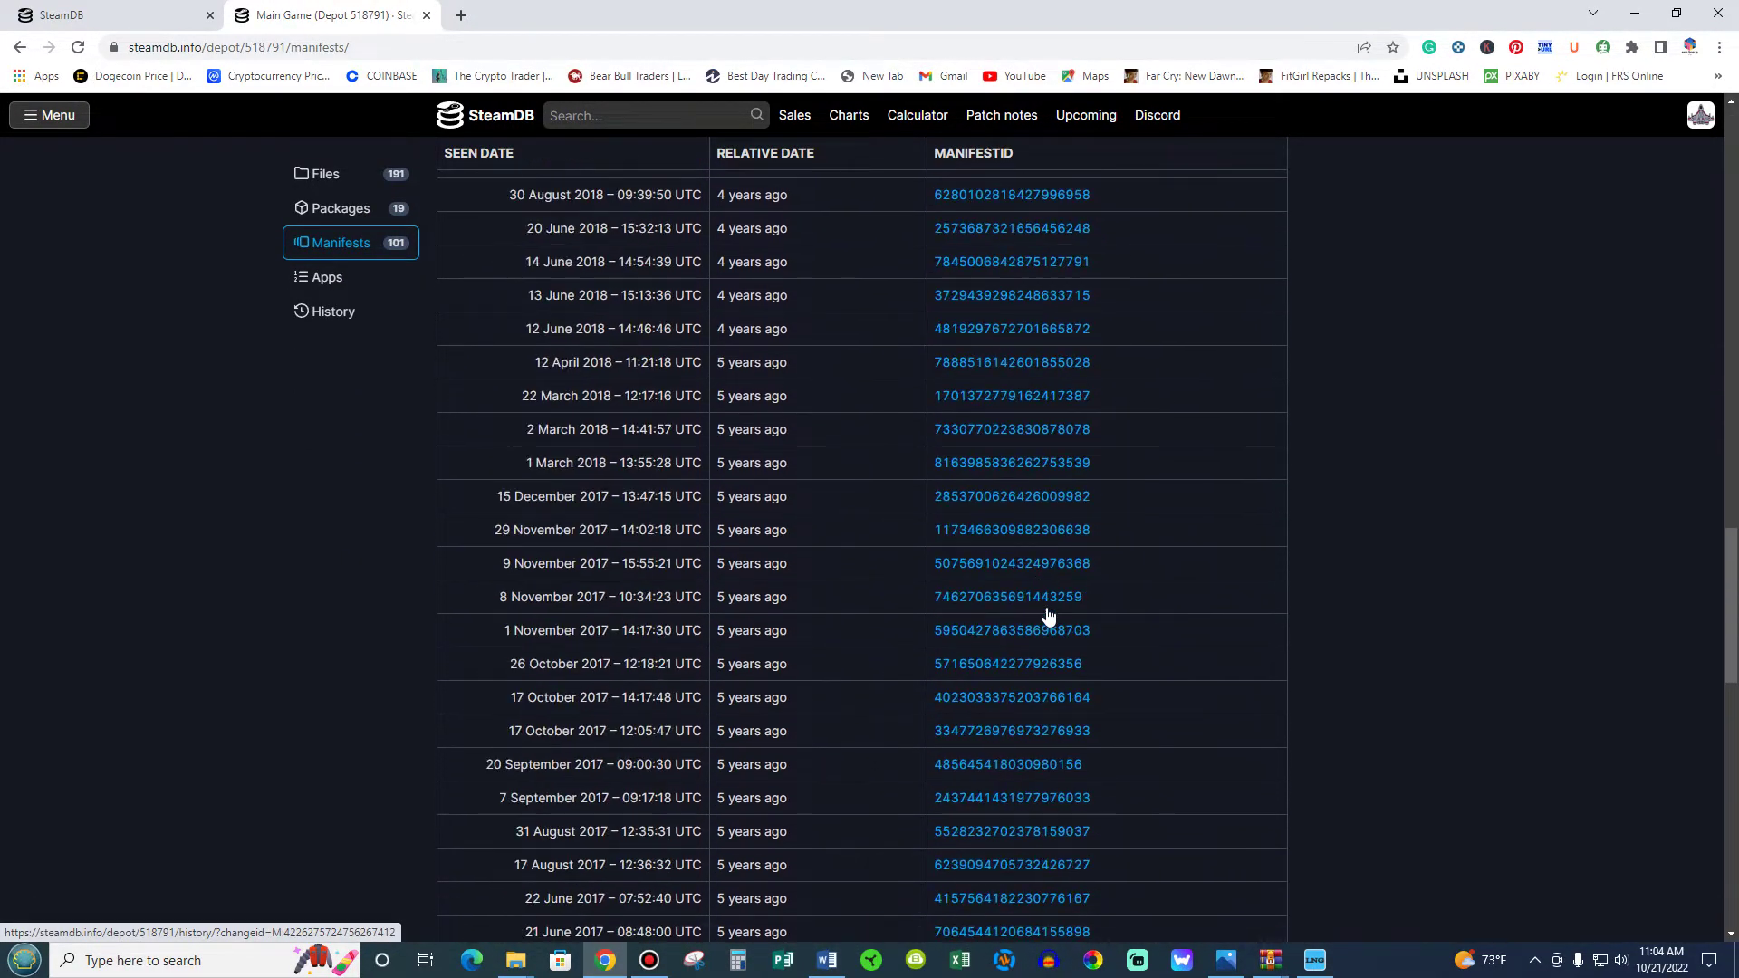
{"action": "scroll", "coordinate": [1048, 616], "scroll_direction": "up", "scroll_amount": 1}
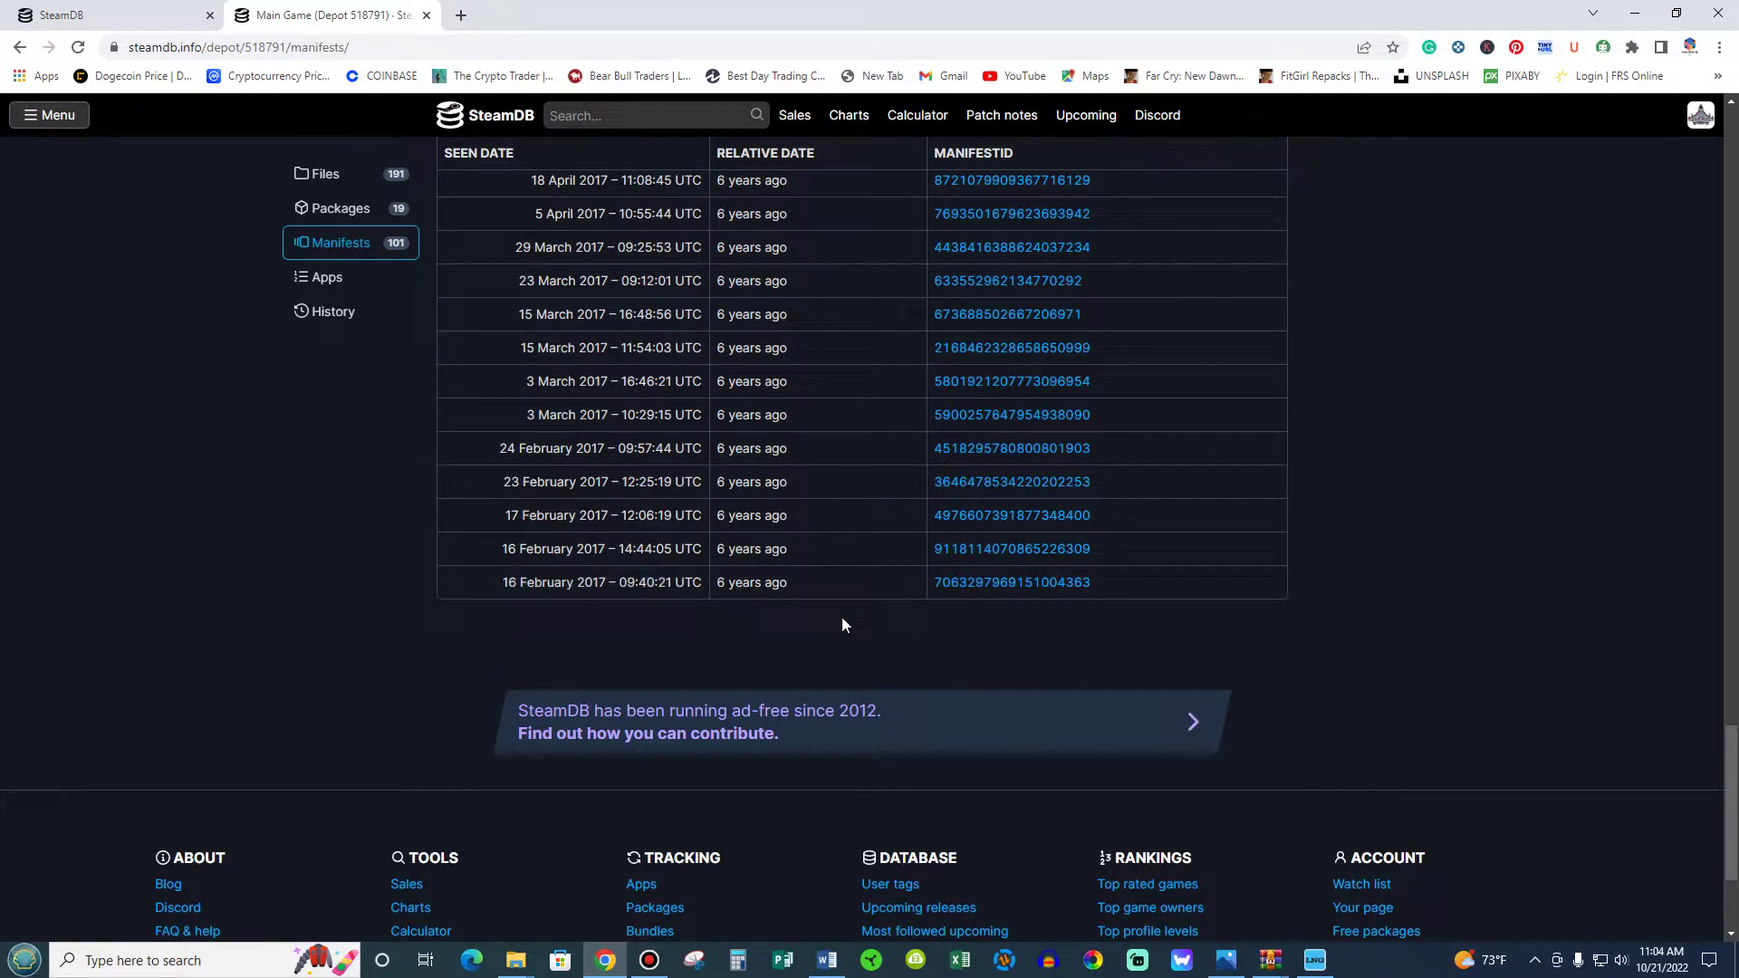
{"action": "scroll", "coordinate": [840, 625], "scroll_direction": "up", "scroll_amount": 20}
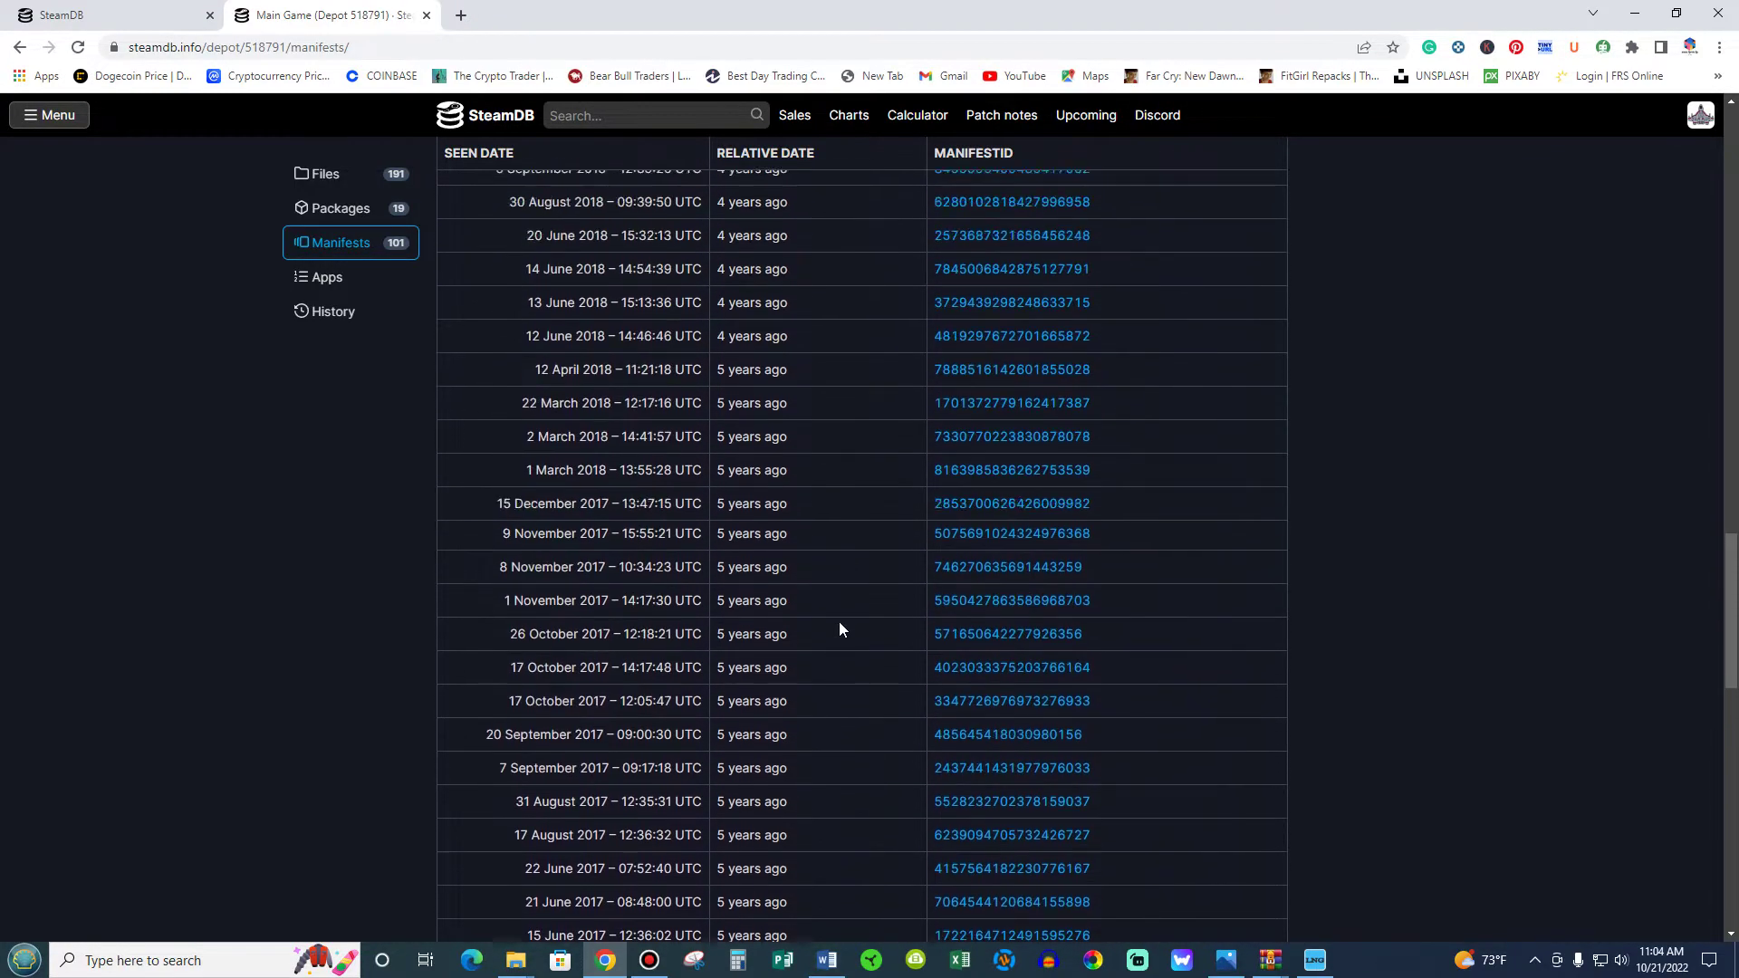
{"action": "scroll", "coordinate": [838, 622], "scroll_direction": "up", "scroll_amount": 9}
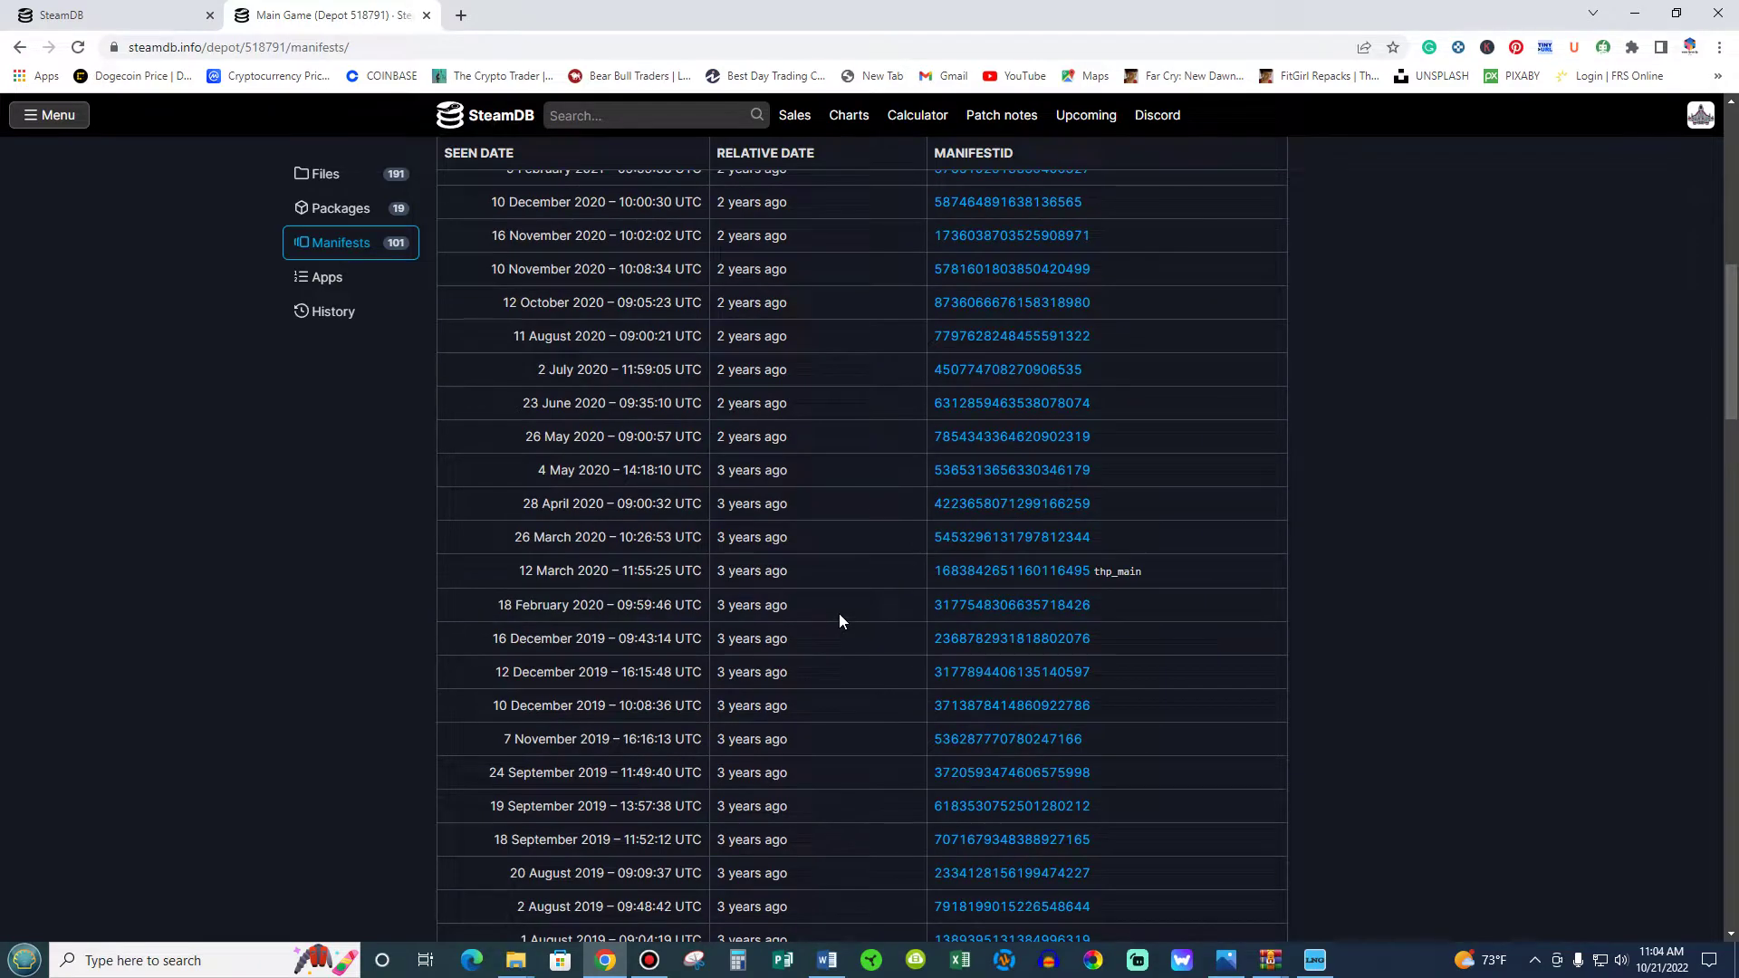
{"action": "scroll", "coordinate": [838, 622], "scroll_direction": "up", "scroll_amount": 5}
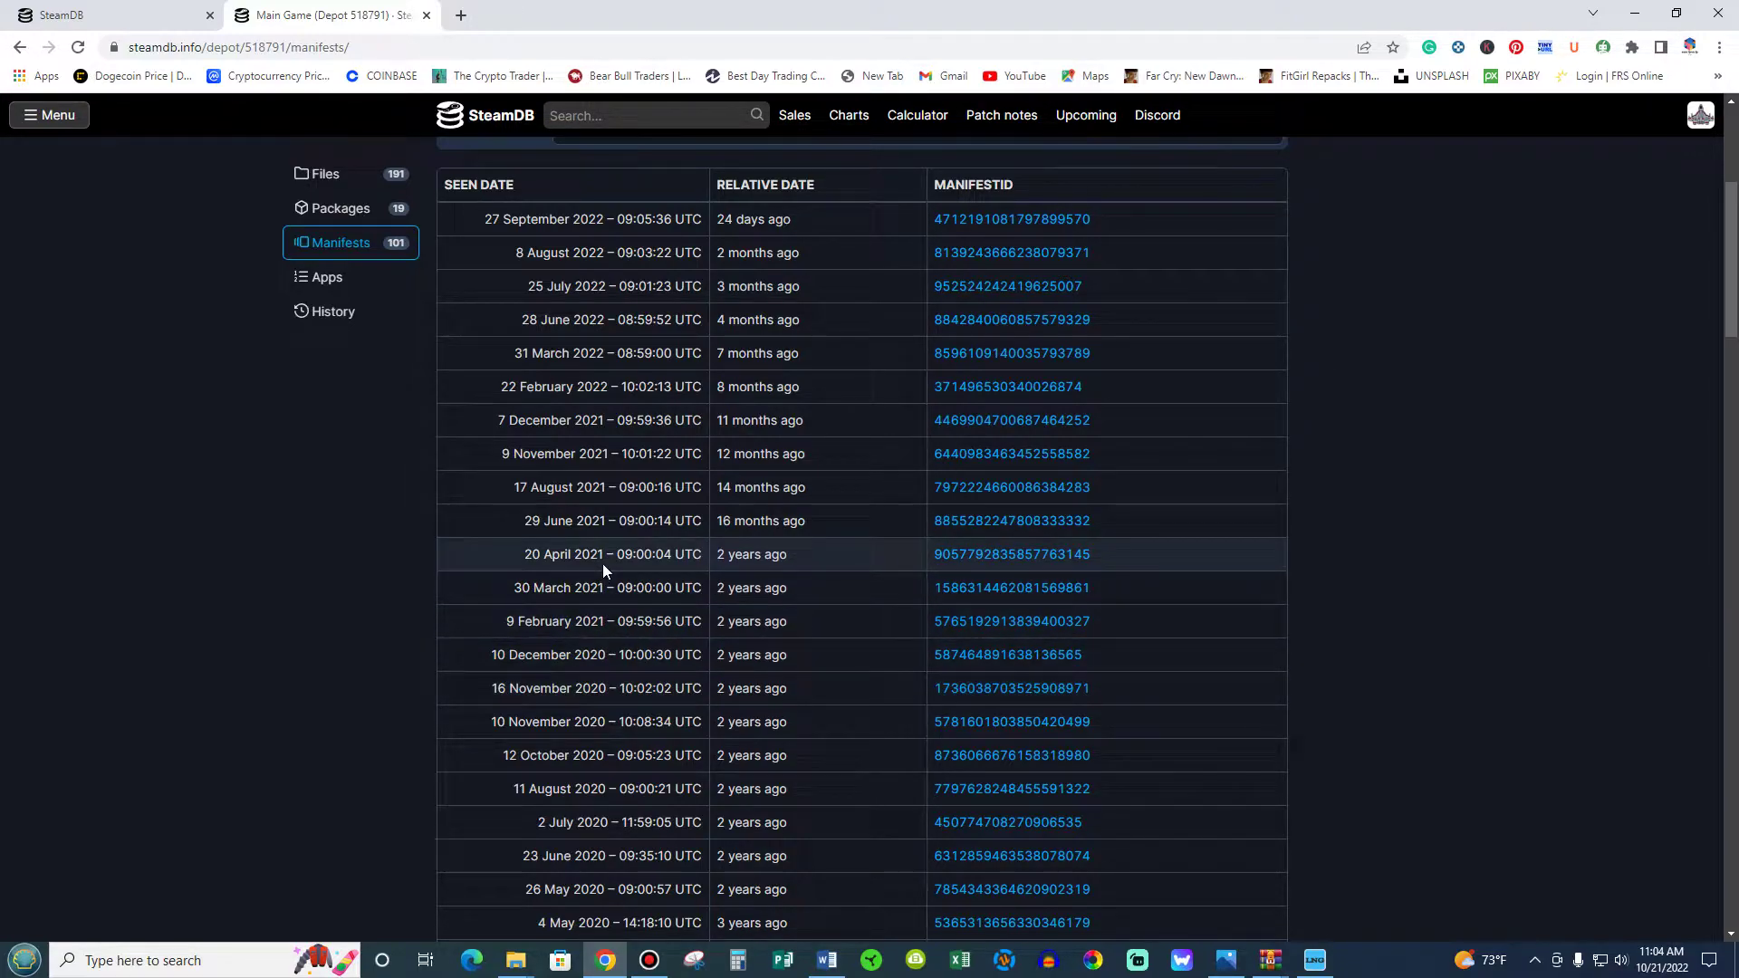
{"action": "scroll", "coordinate": [600, 487], "scroll_direction": "up", "scroll_amount": 1}
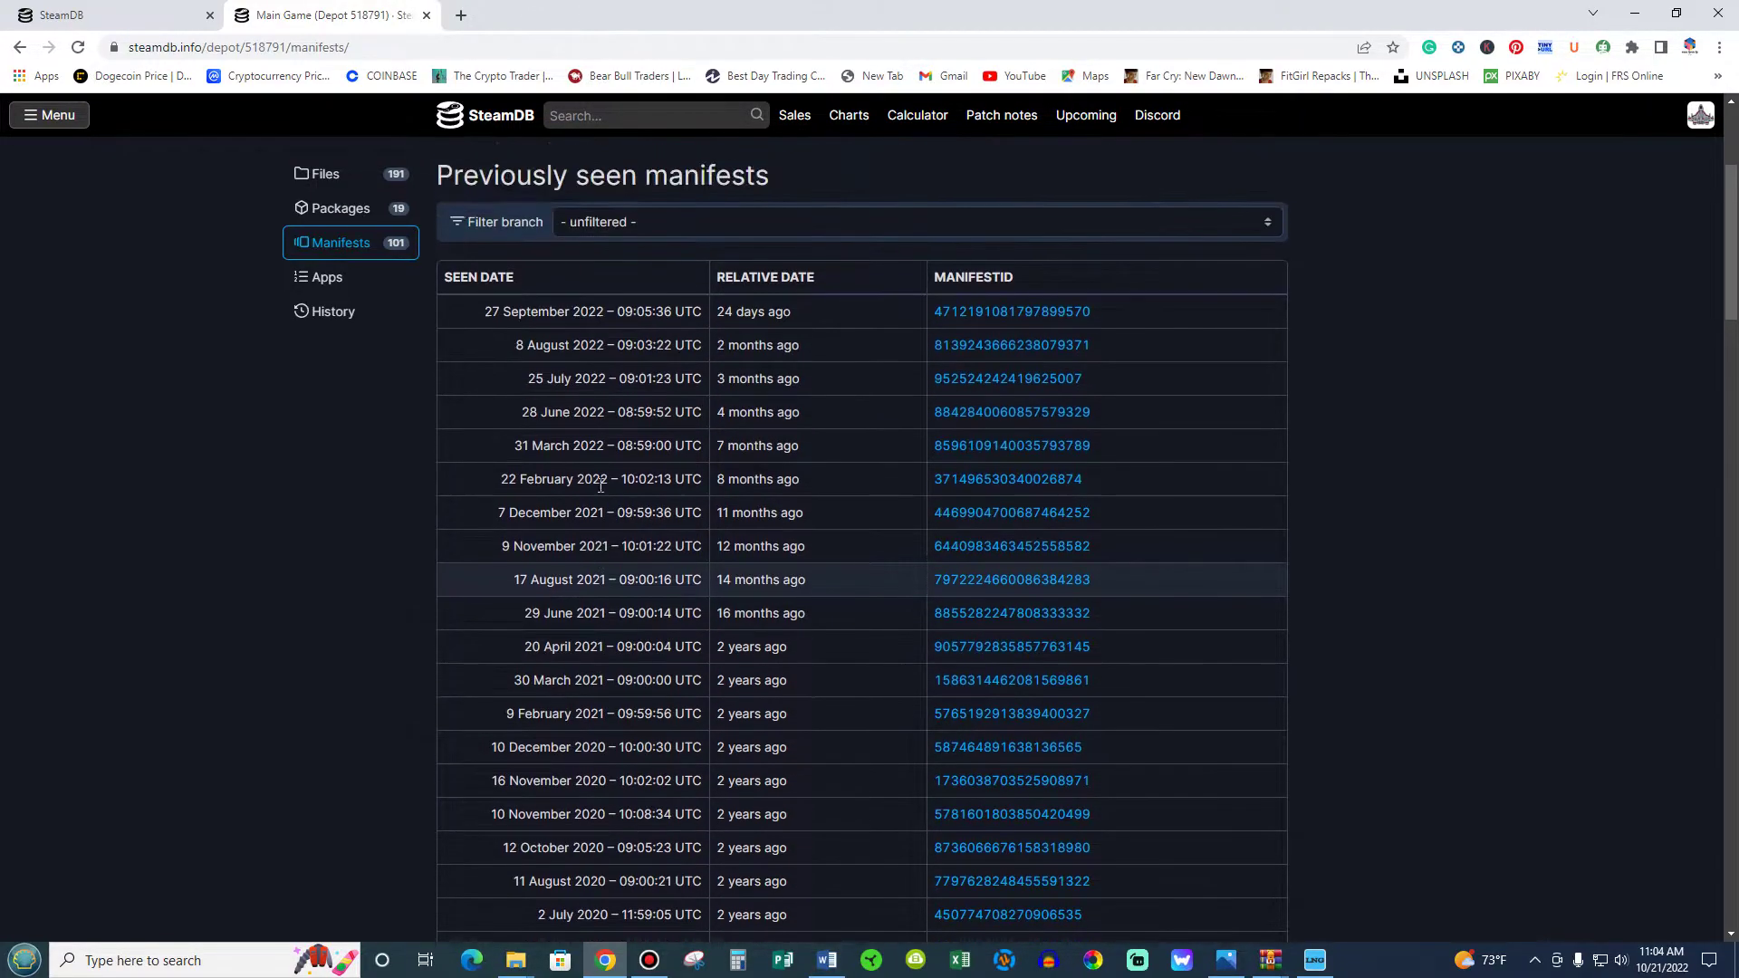
{"action": "scroll", "coordinate": [589, 598], "scroll_direction": "down", "scroll_amount": 1}
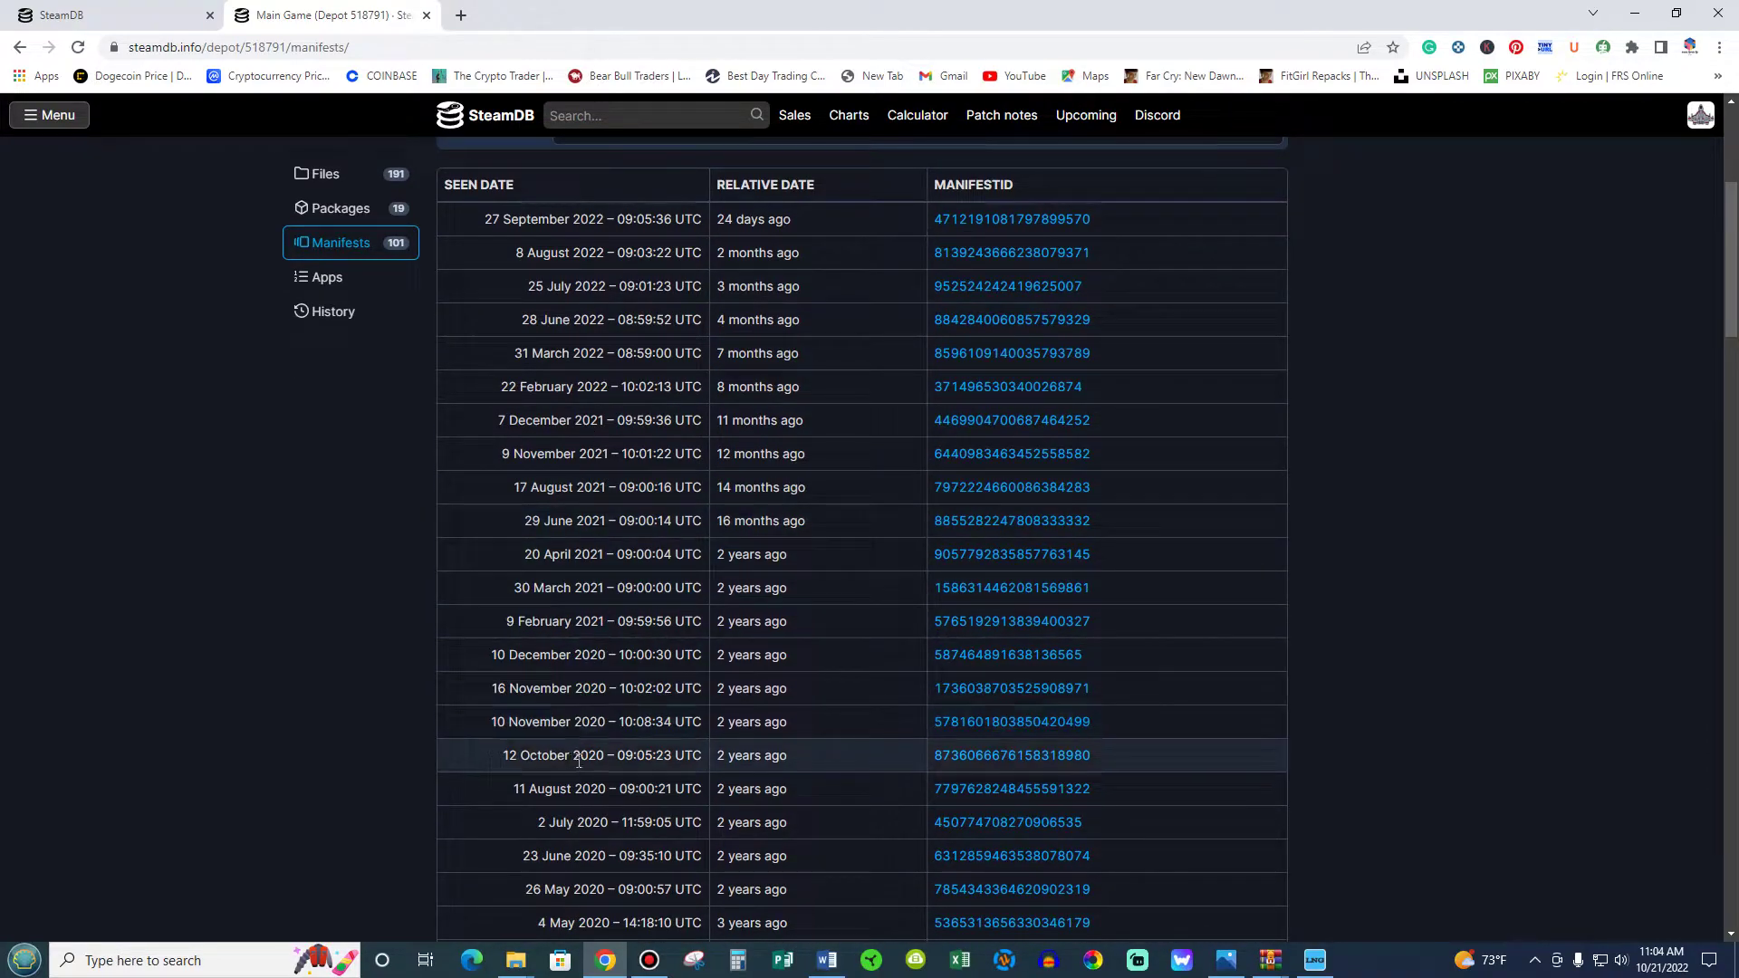
{"action": "scroll", "coordinate": [607, 734], "scroll_direction": "down", "scroll_amount": 1}
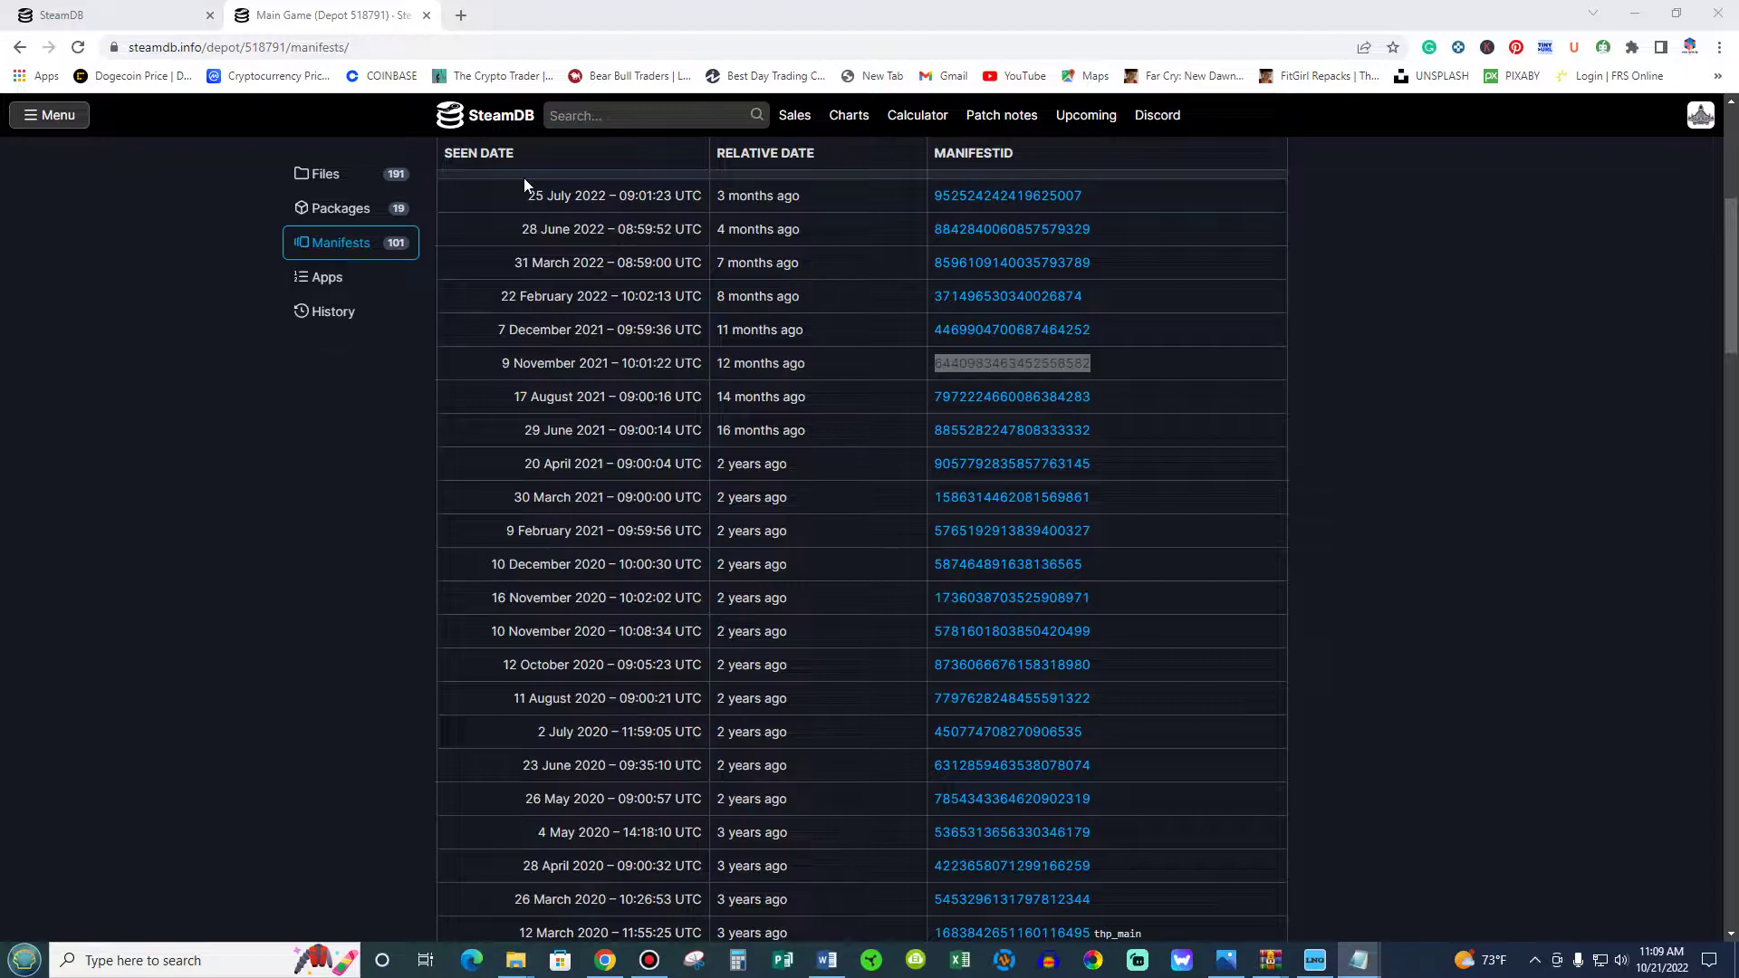
Go to steam://nav/console in a new tab and allow Chrome to open Steam
{"action": "left_click", "coordinate": [463, 16]}
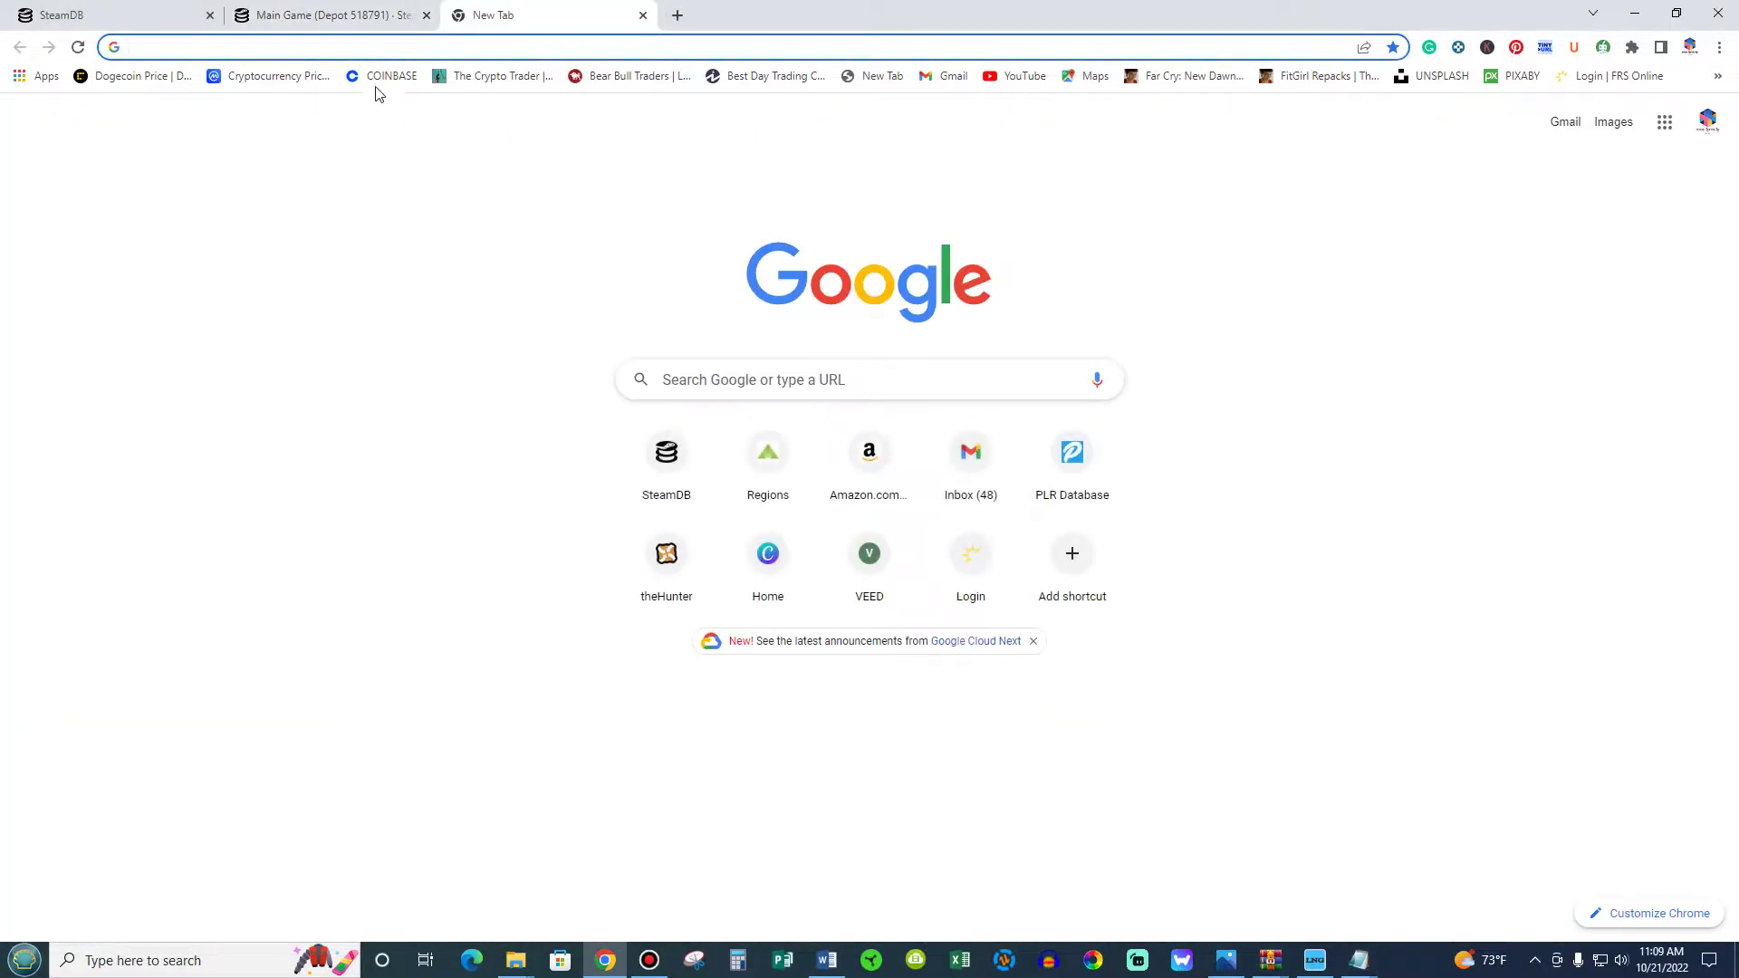
{"action": "left_click", "coordinate": [209, 46]}
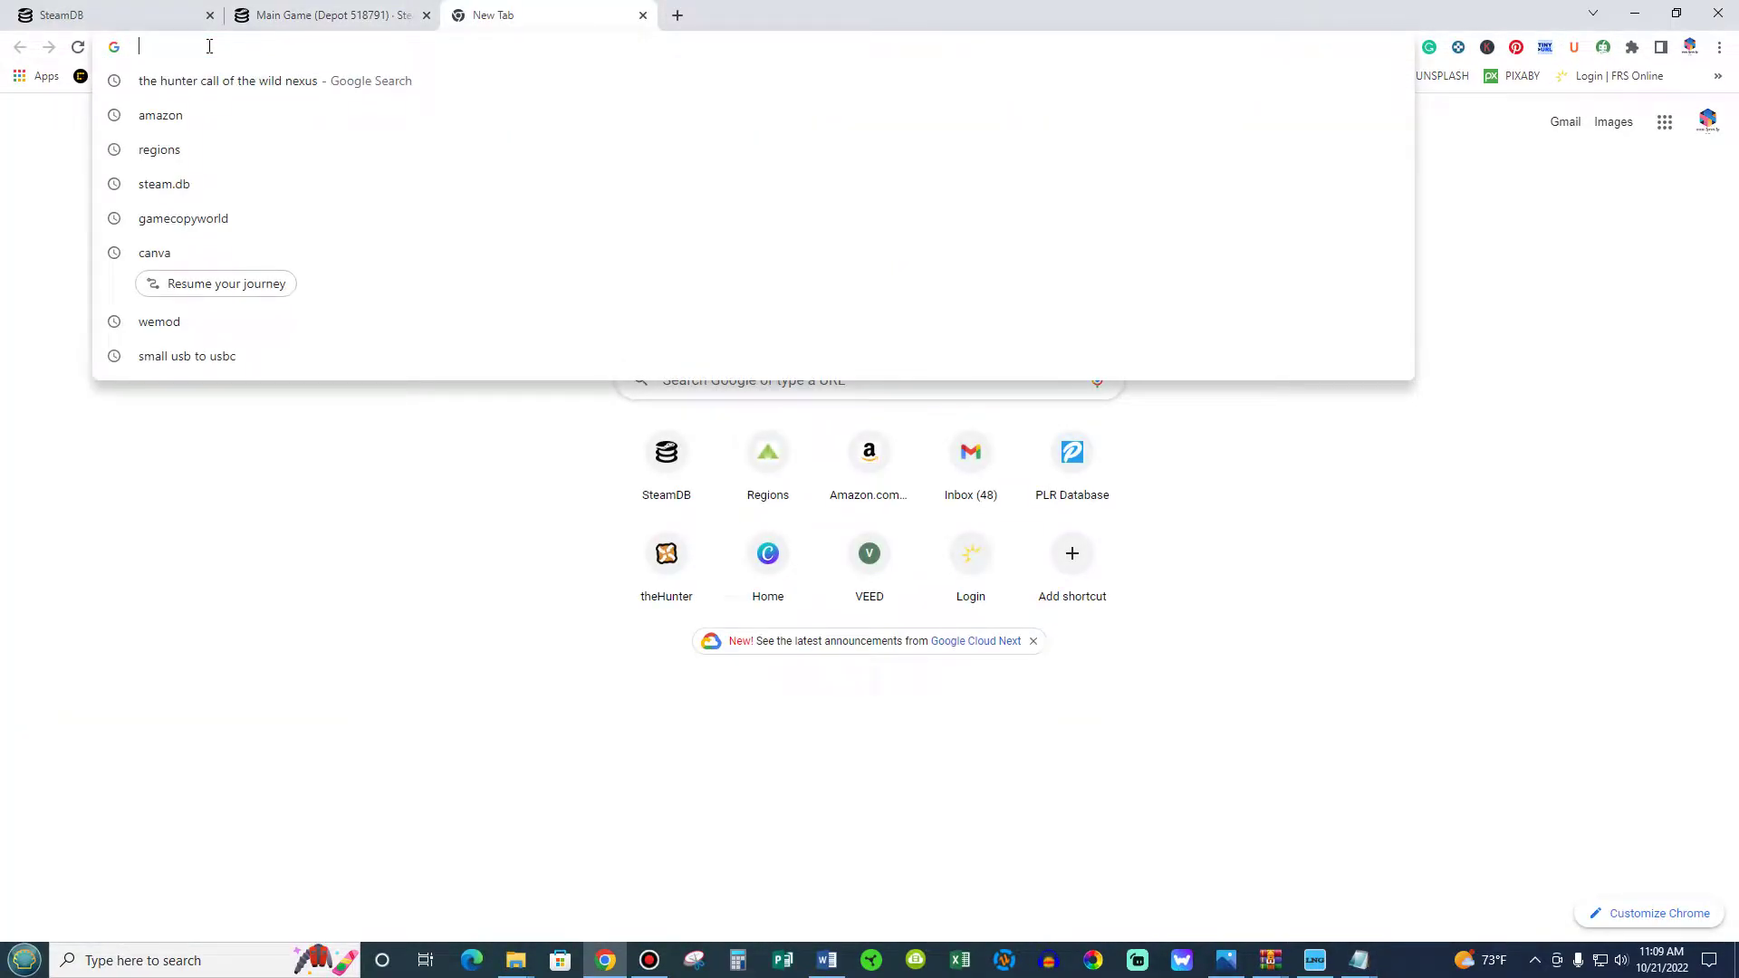
{"action": "type", "text": "steam"}
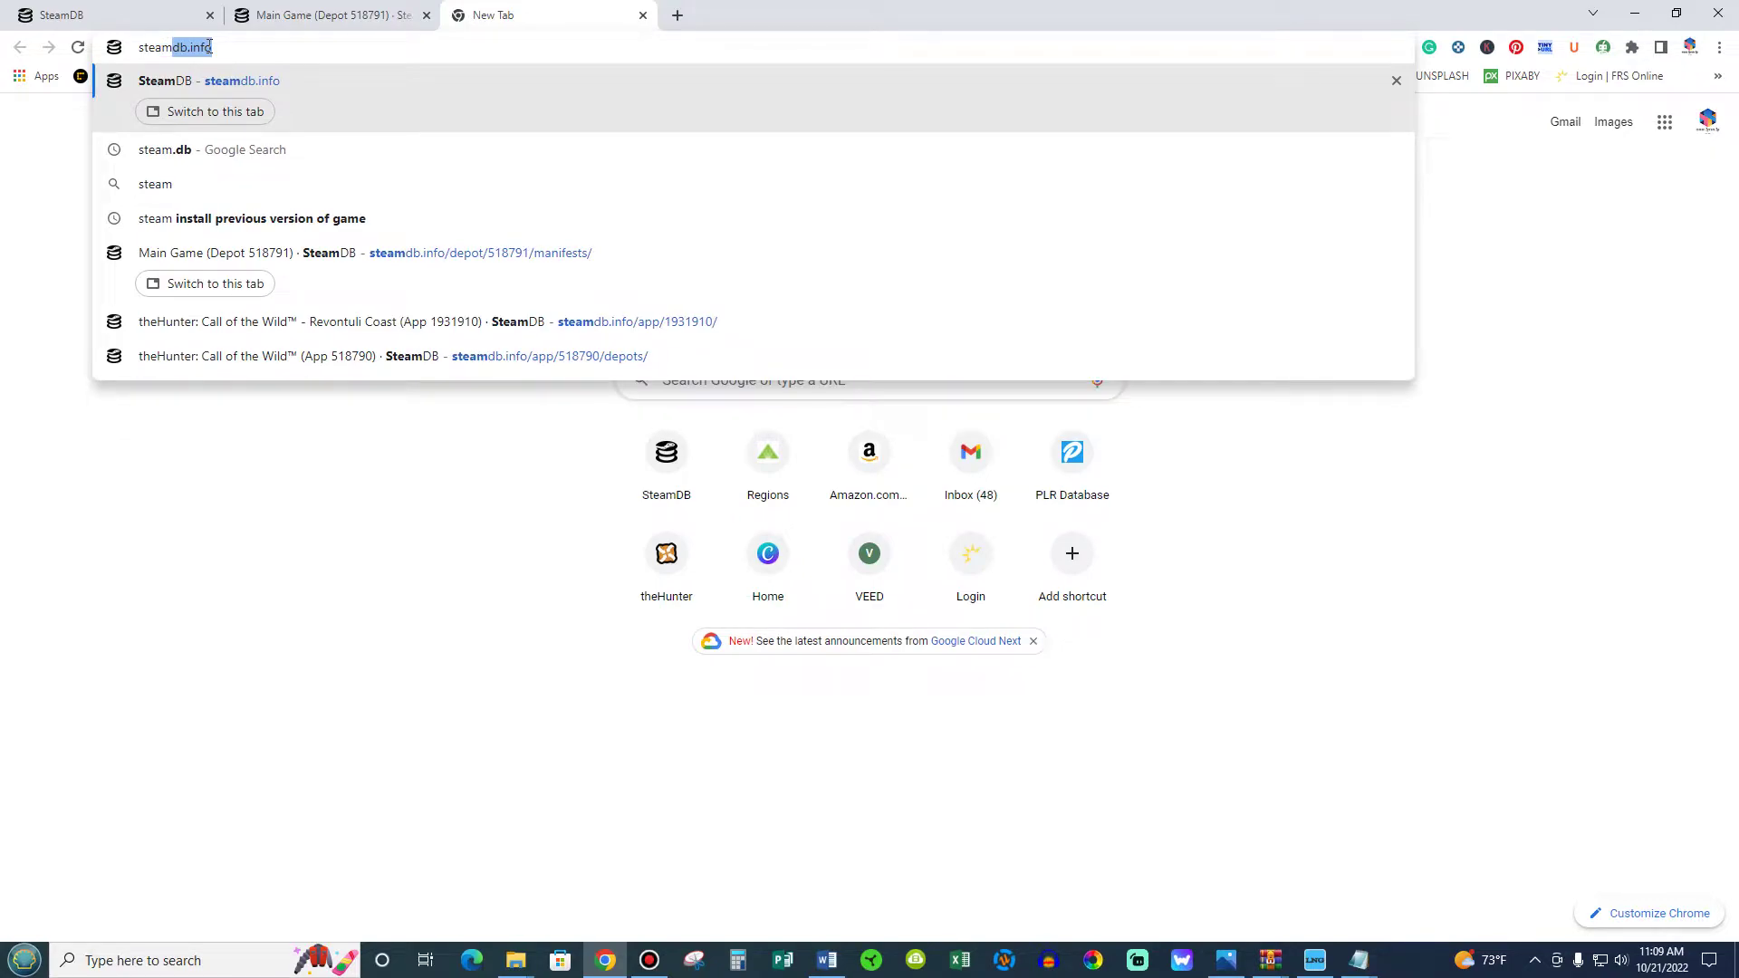
{"action": "type", "text": "://"}
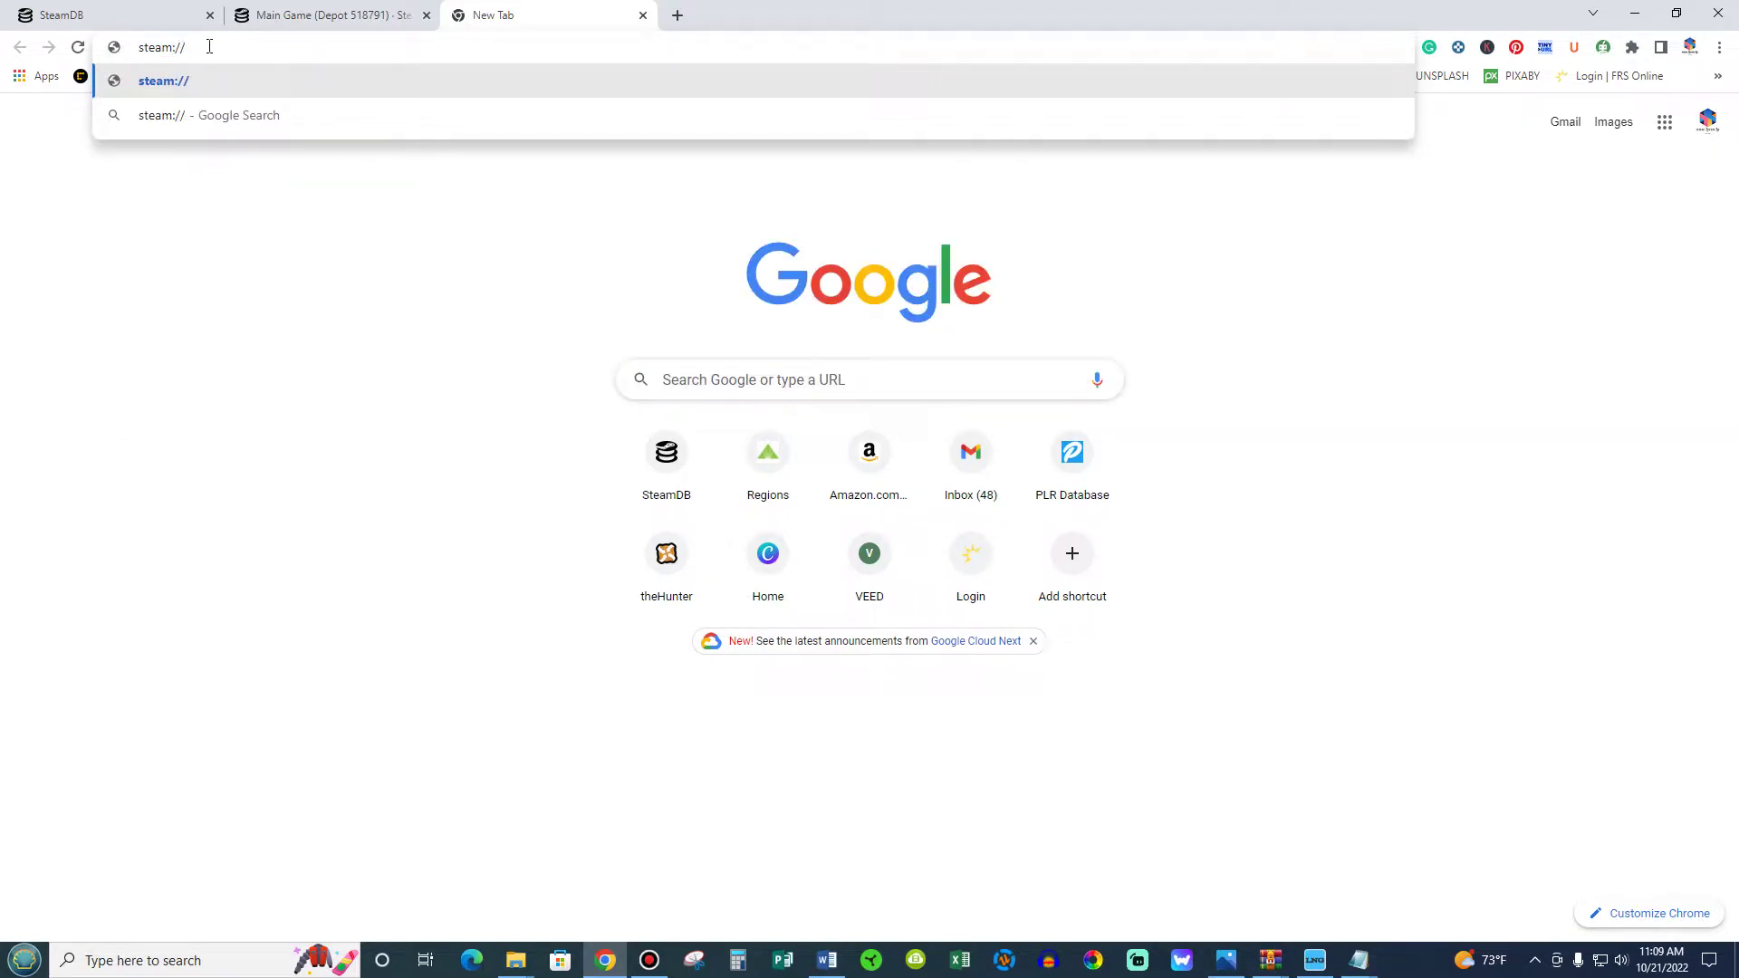
{"action": "type", "text": "nav/console"}
{"action": "key", "text": "Return"}
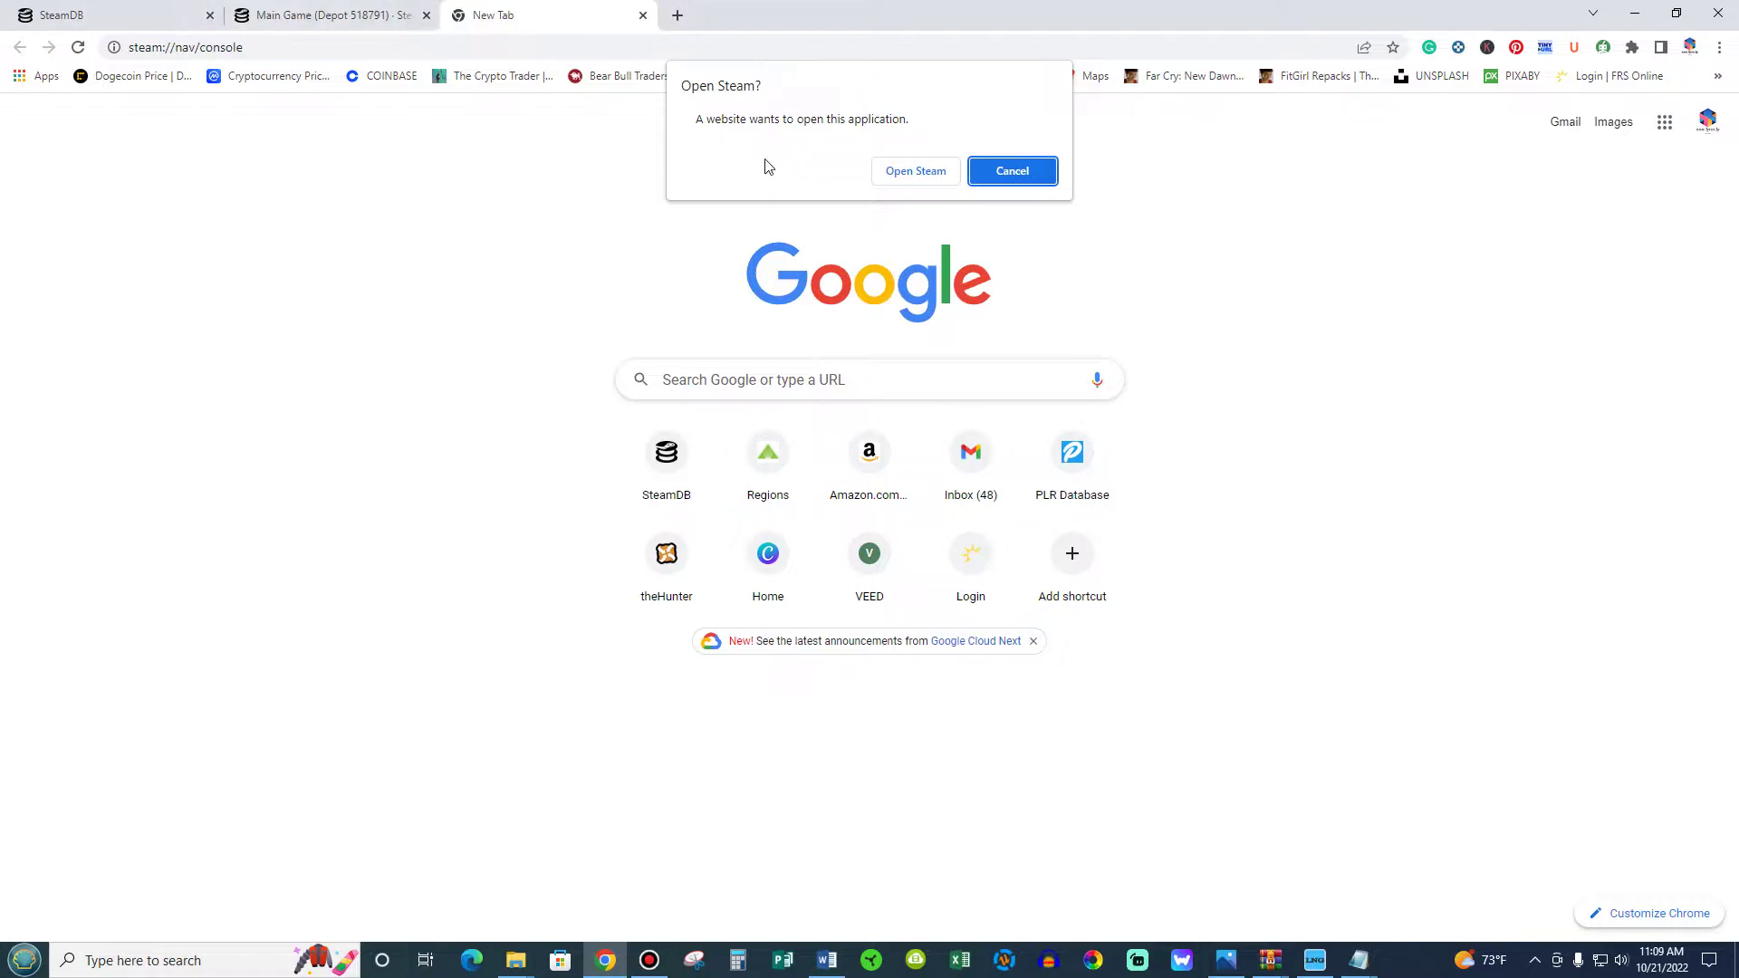
{"action": "left_click", "coordinate": [909, 176]}
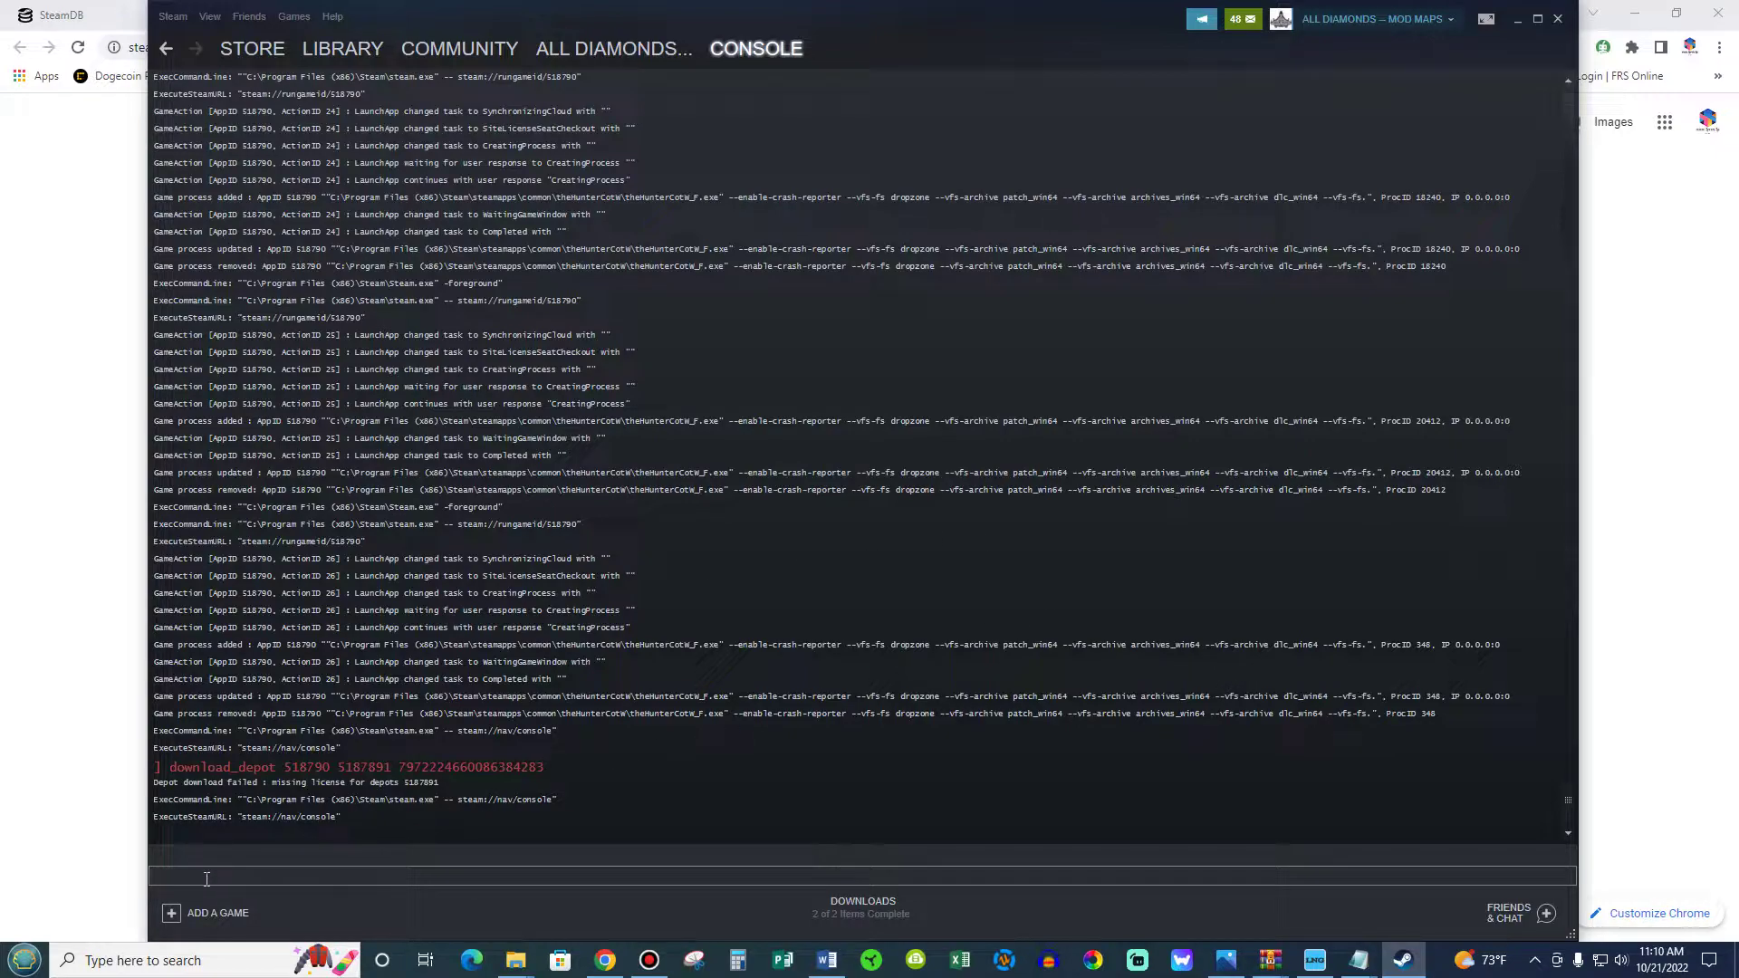
{"action": "type", "text": "downlo"}
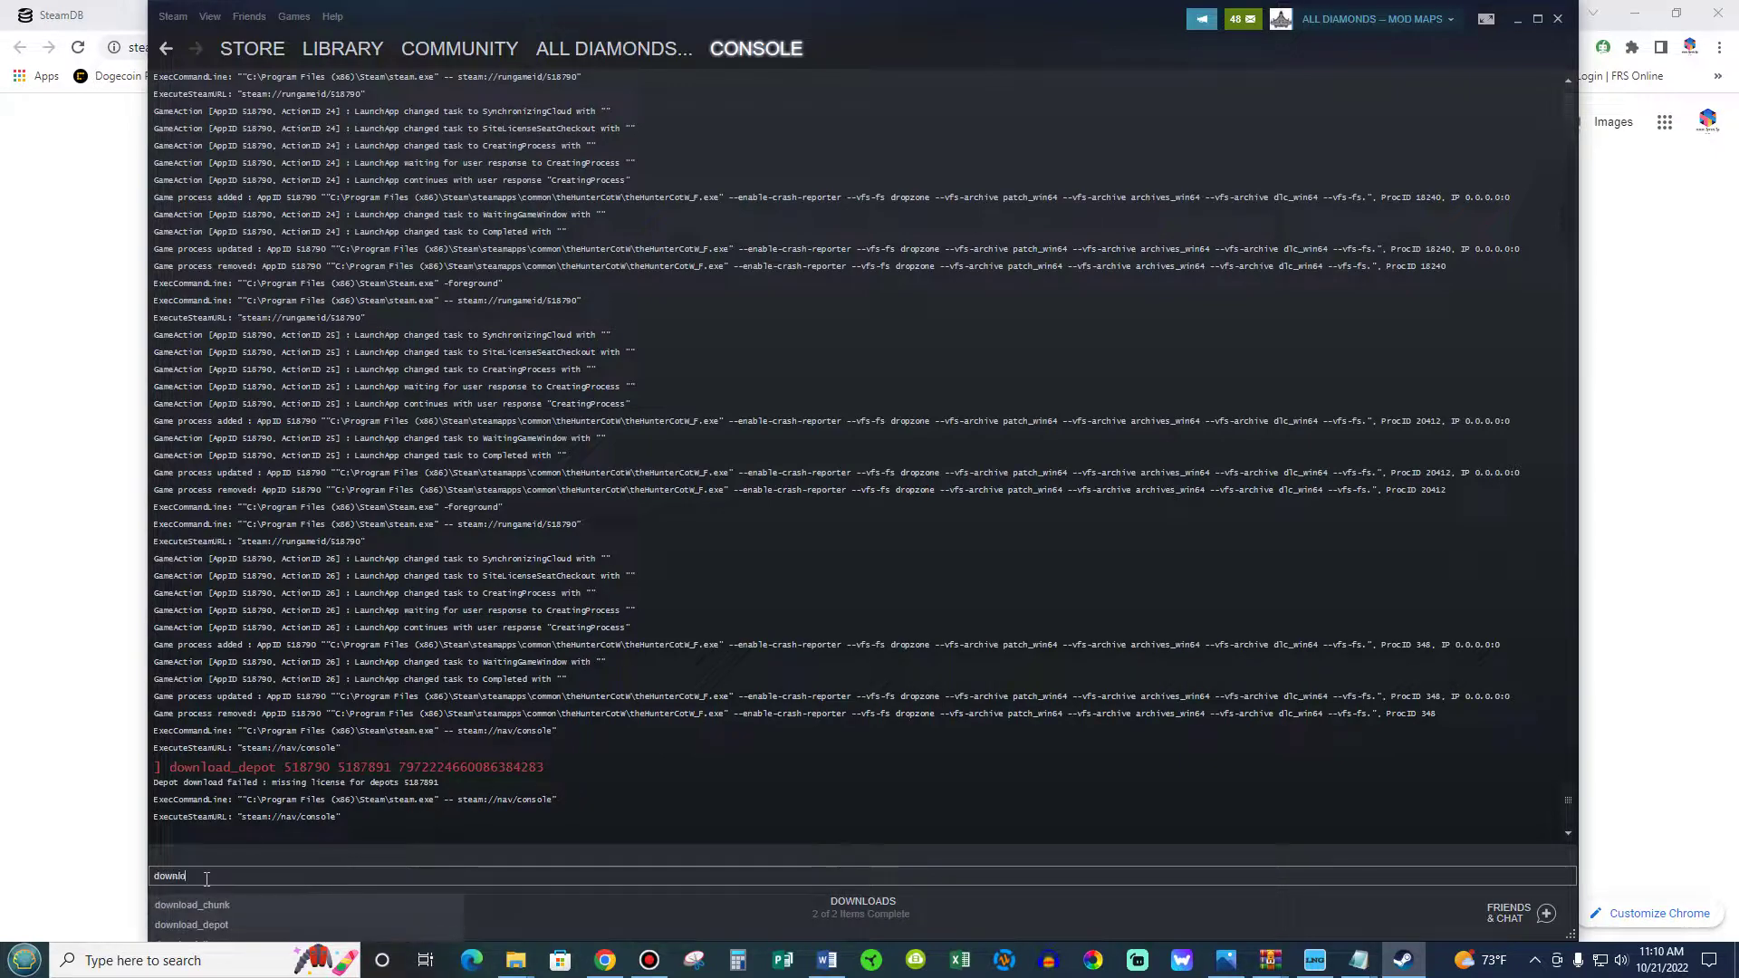
{"action": "left_click", "coordinate": [203, 936]}
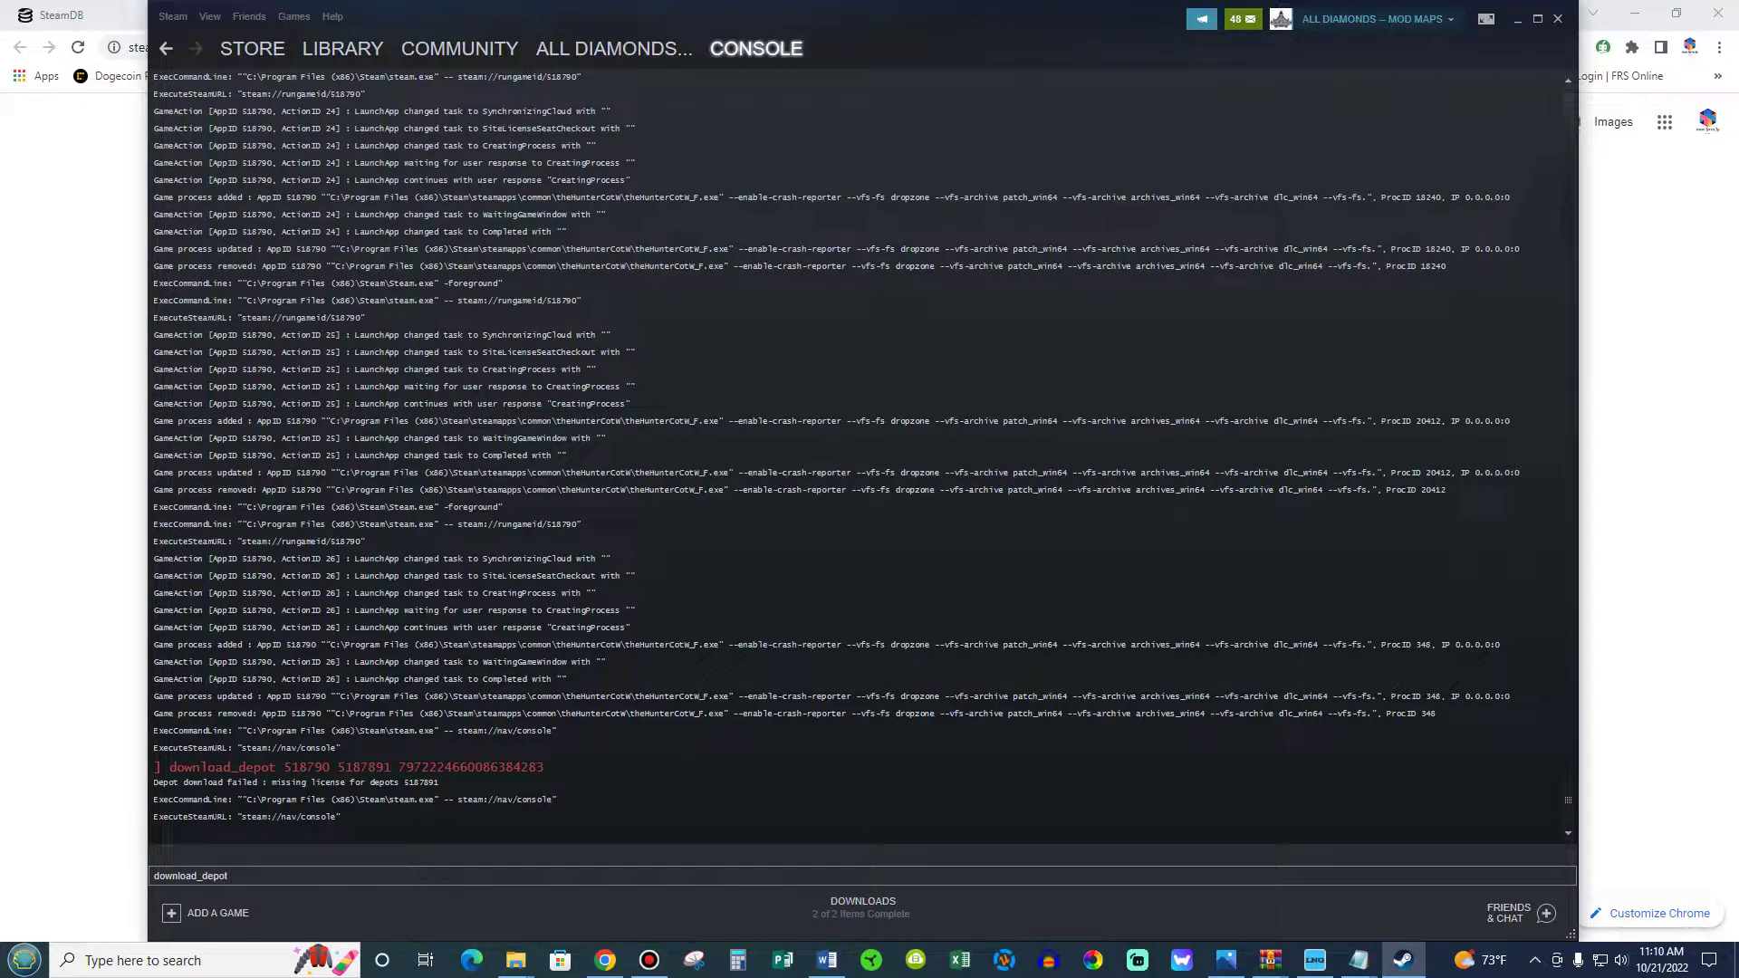
{"action": "type", "text": "518790 518791"}
{"action": "key", "text": "ctrl+v"}
{"action": "key", "text": "Return"}
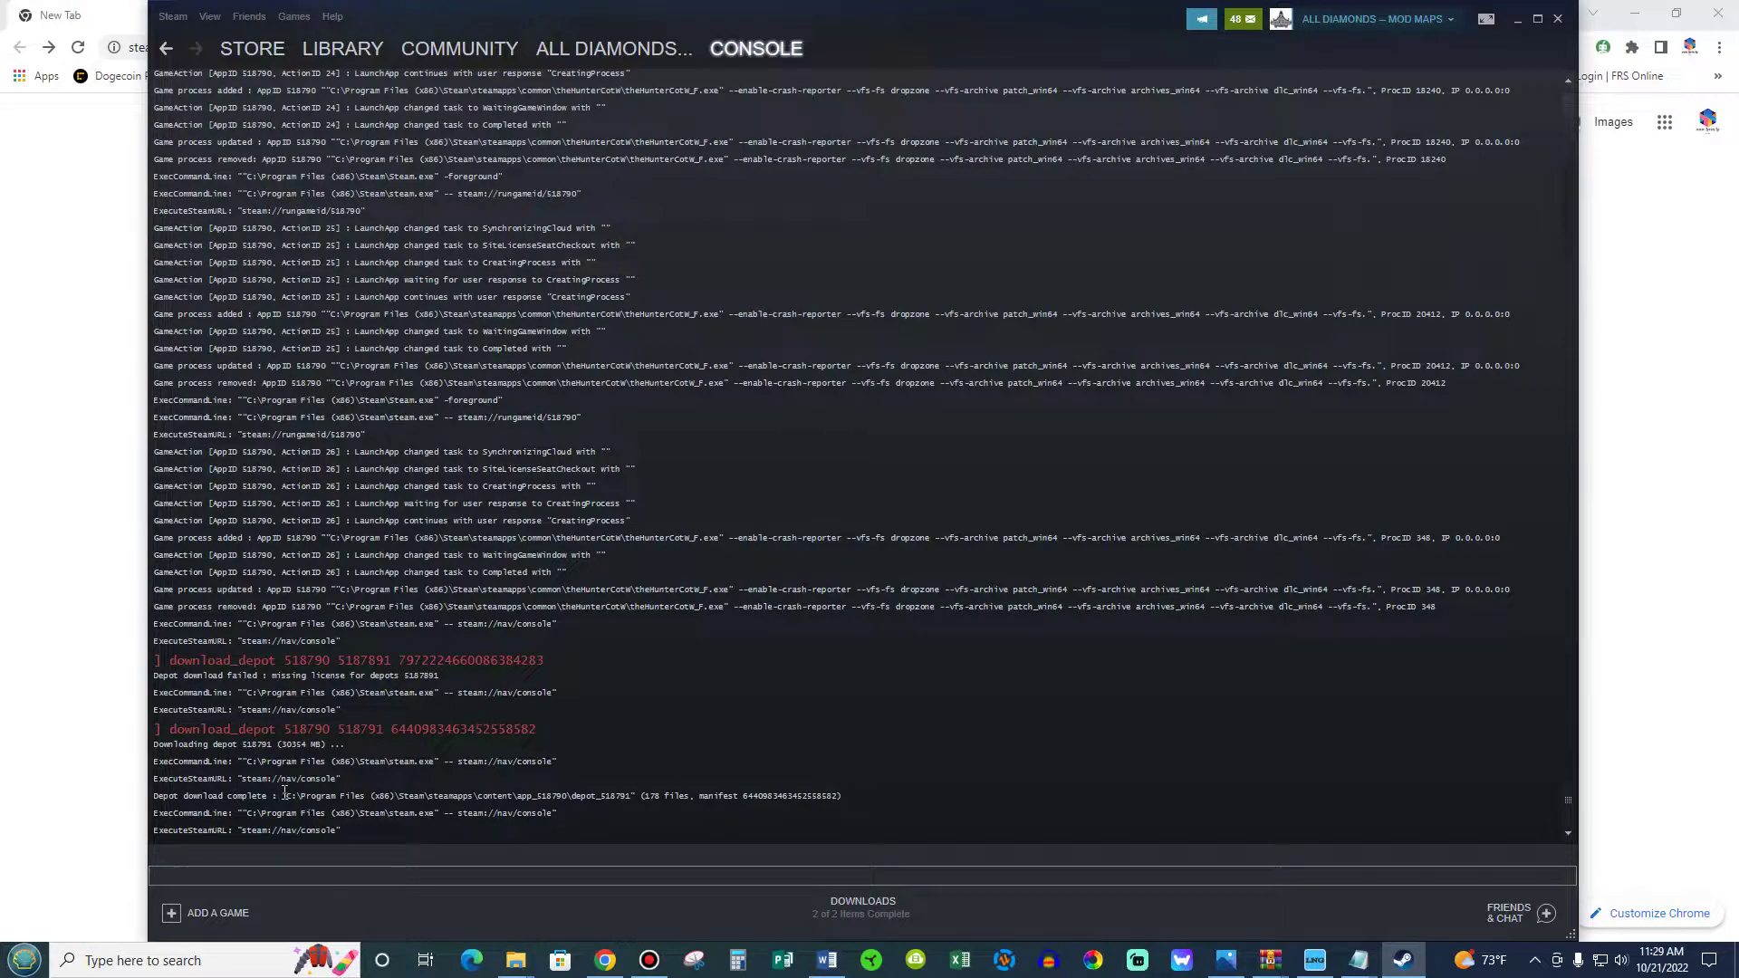
Open C:\Program Files (x86)\Steam\steamapps\content\app_518790\depot_518791 in File Explorer and minimize Chrome
{"action": "left_click", "coordinate": [25, 960]}
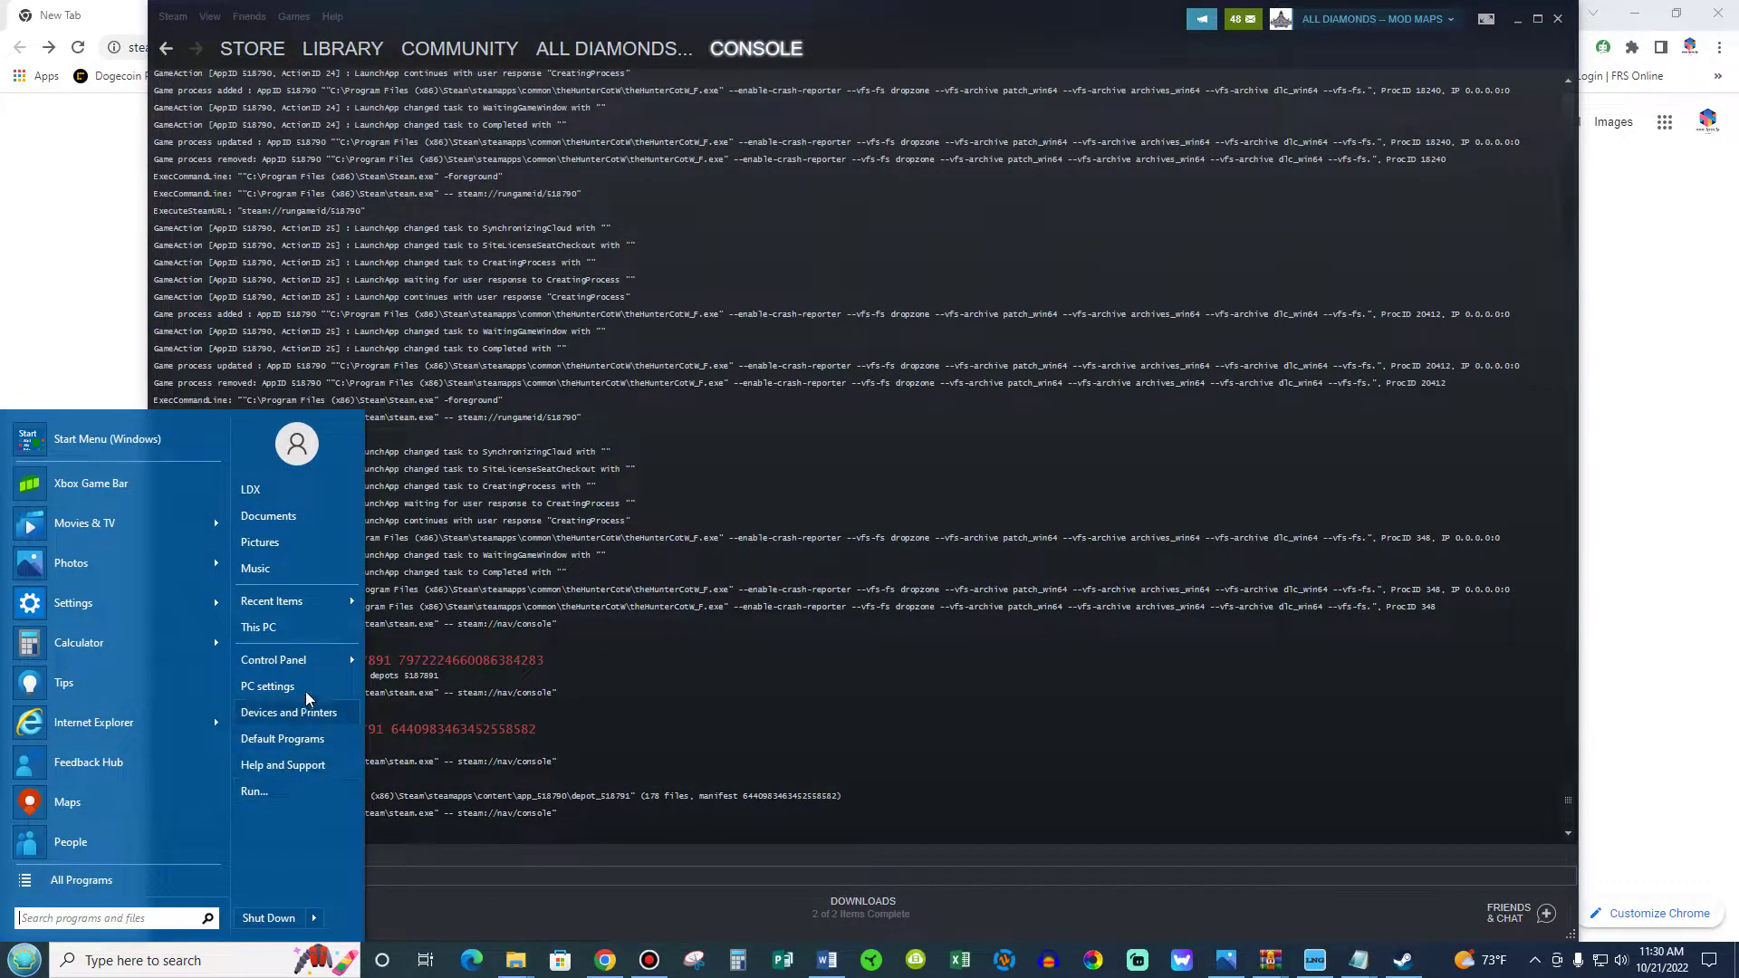
{"action": "left_click", "coordinate": [315, 629]}
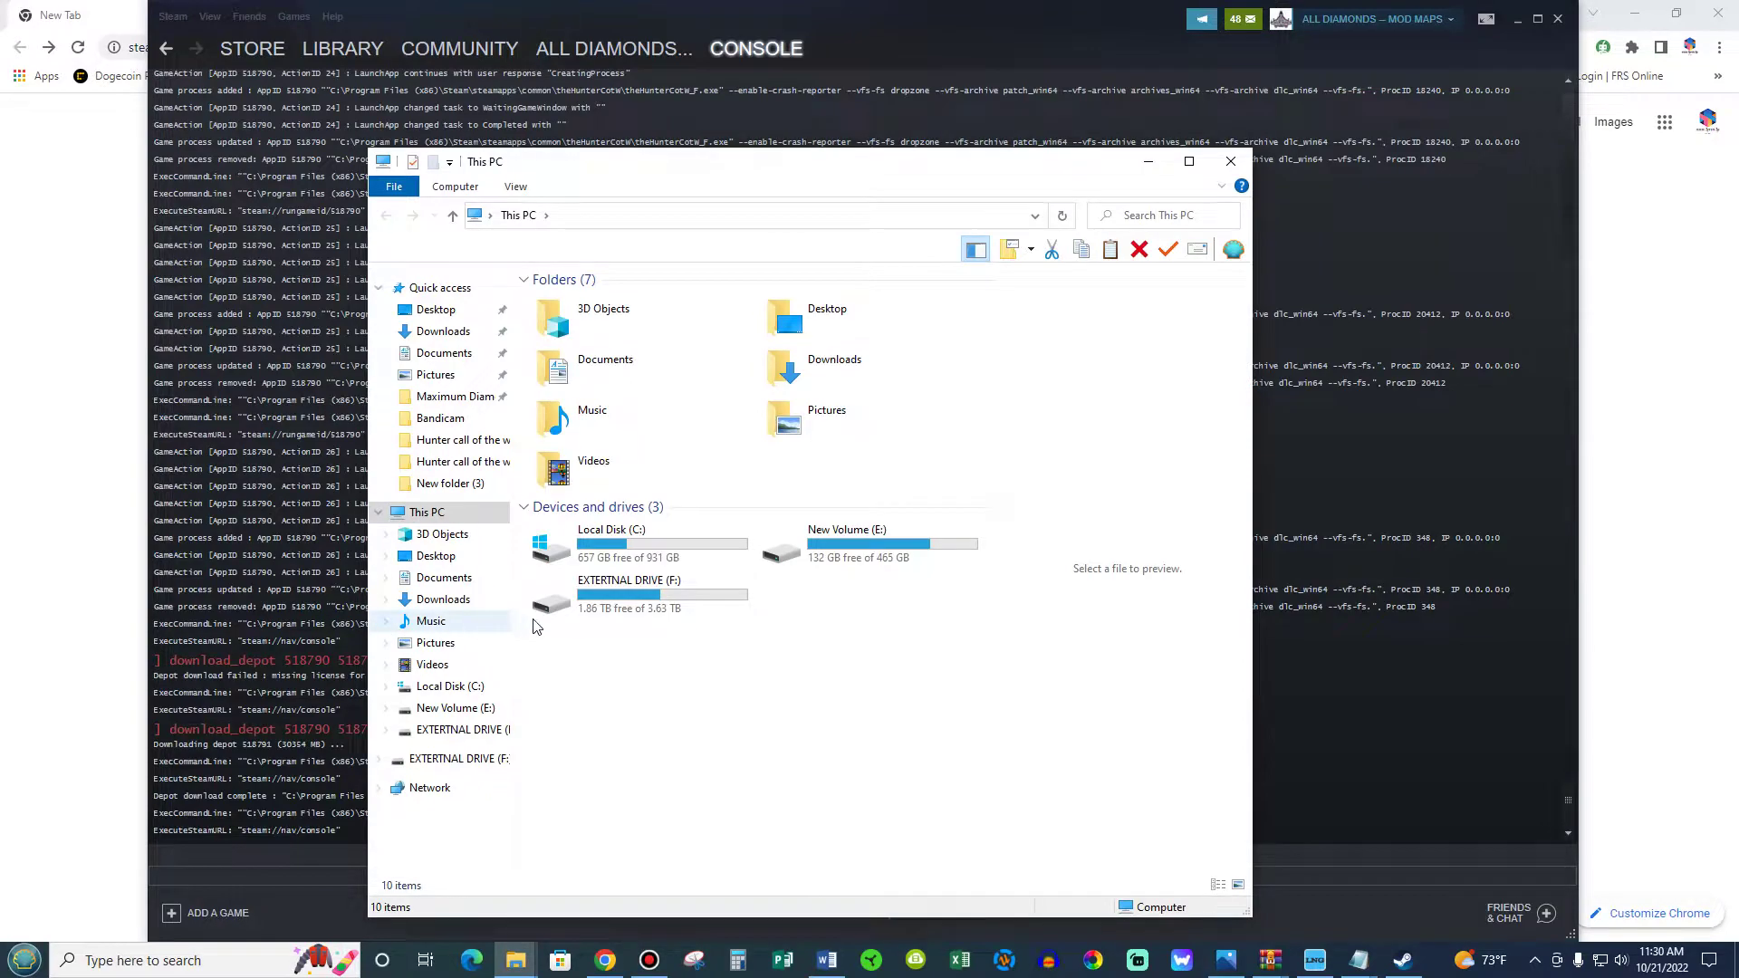
{"action": "double_click", "coordinate": [631, 540]}
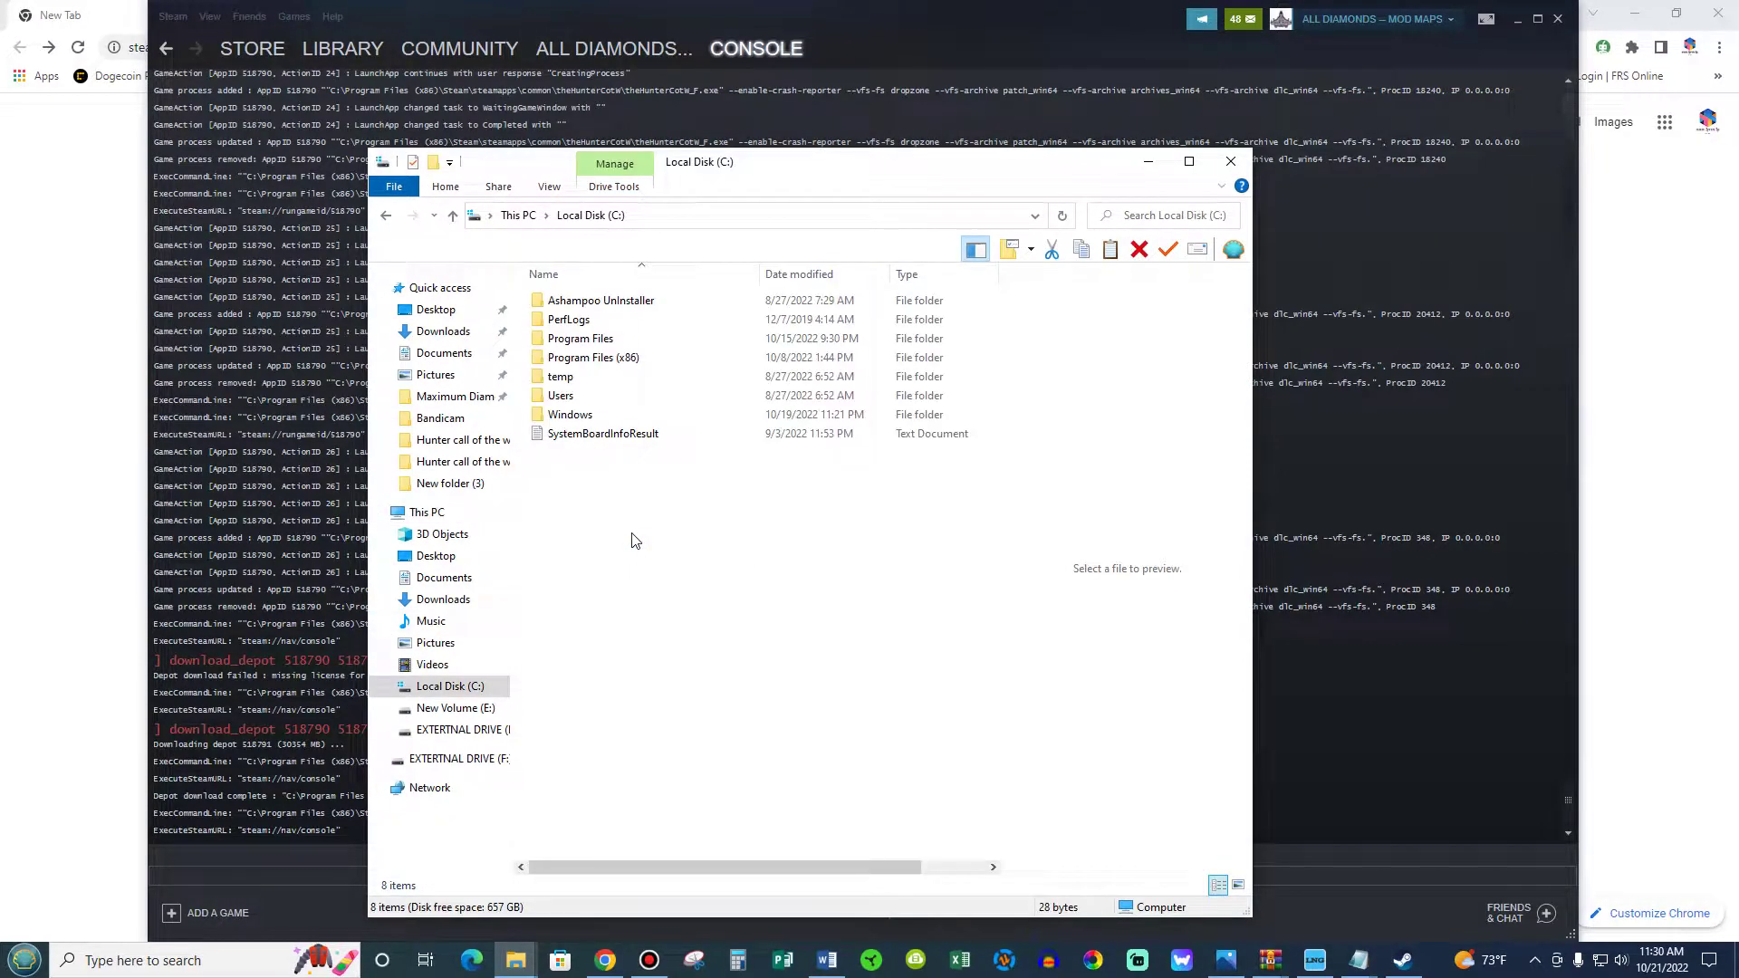
{"action": "double_click", "coordinate": [620, 358]}
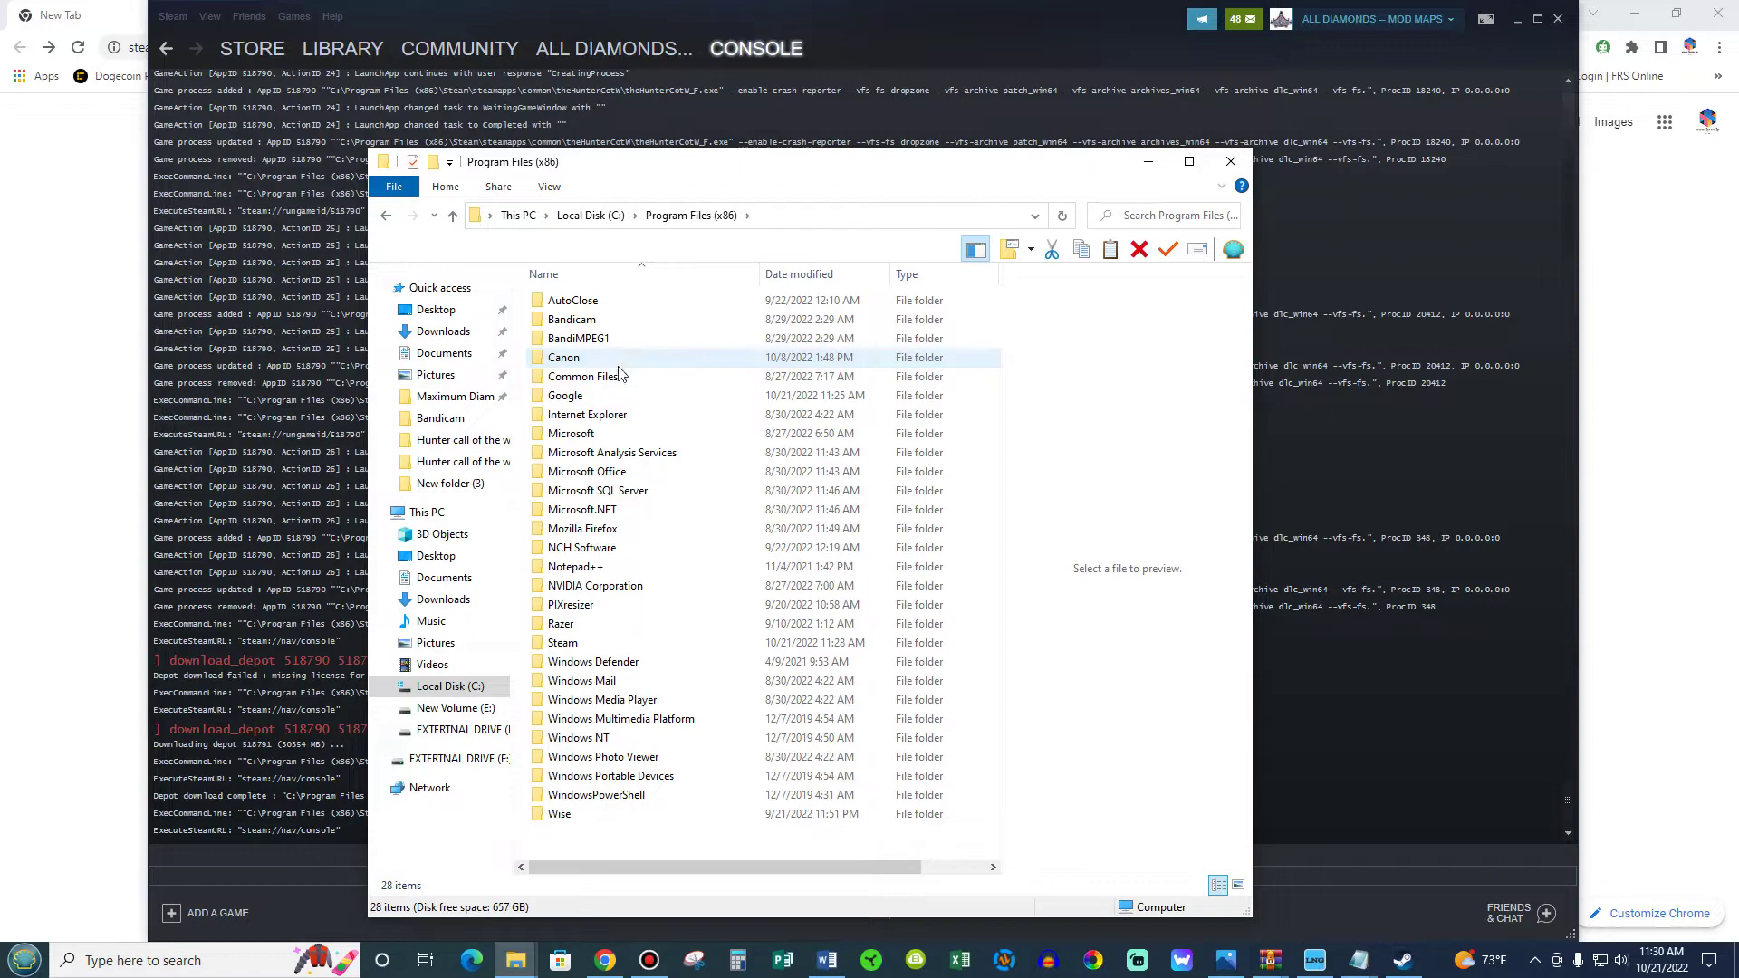
{"action": "double_click", "coordinate": [564, 644]}
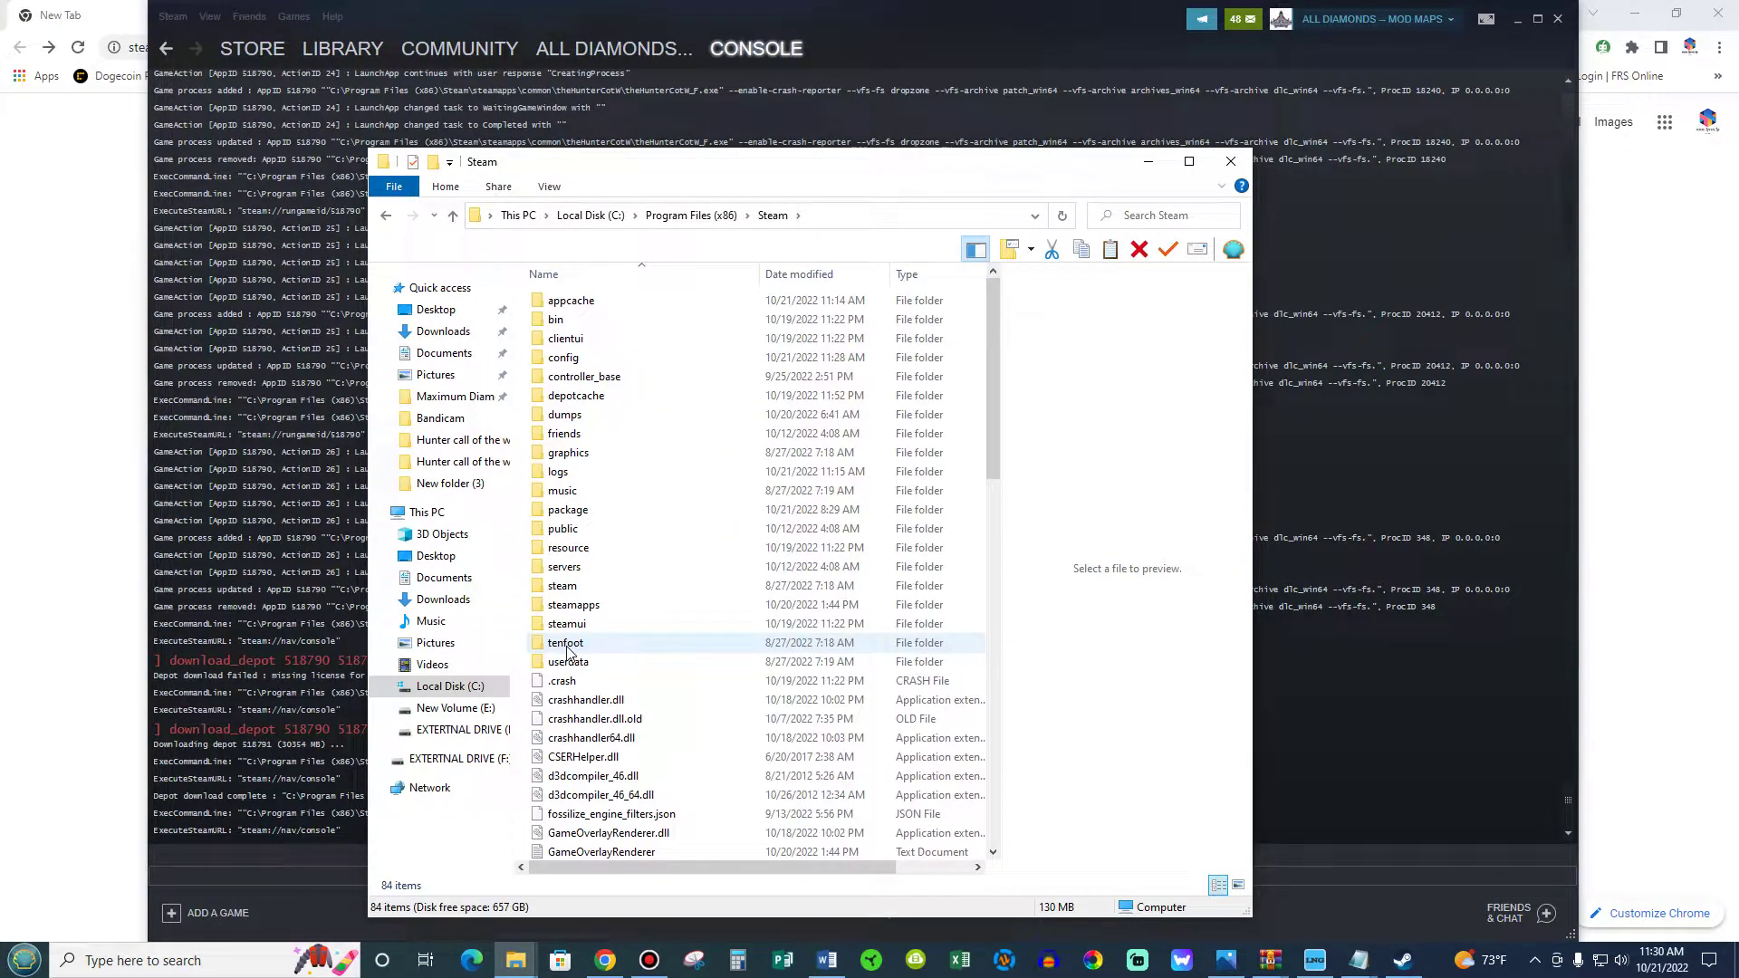
{"action": "double_click", "coordinate": [584, 611]}
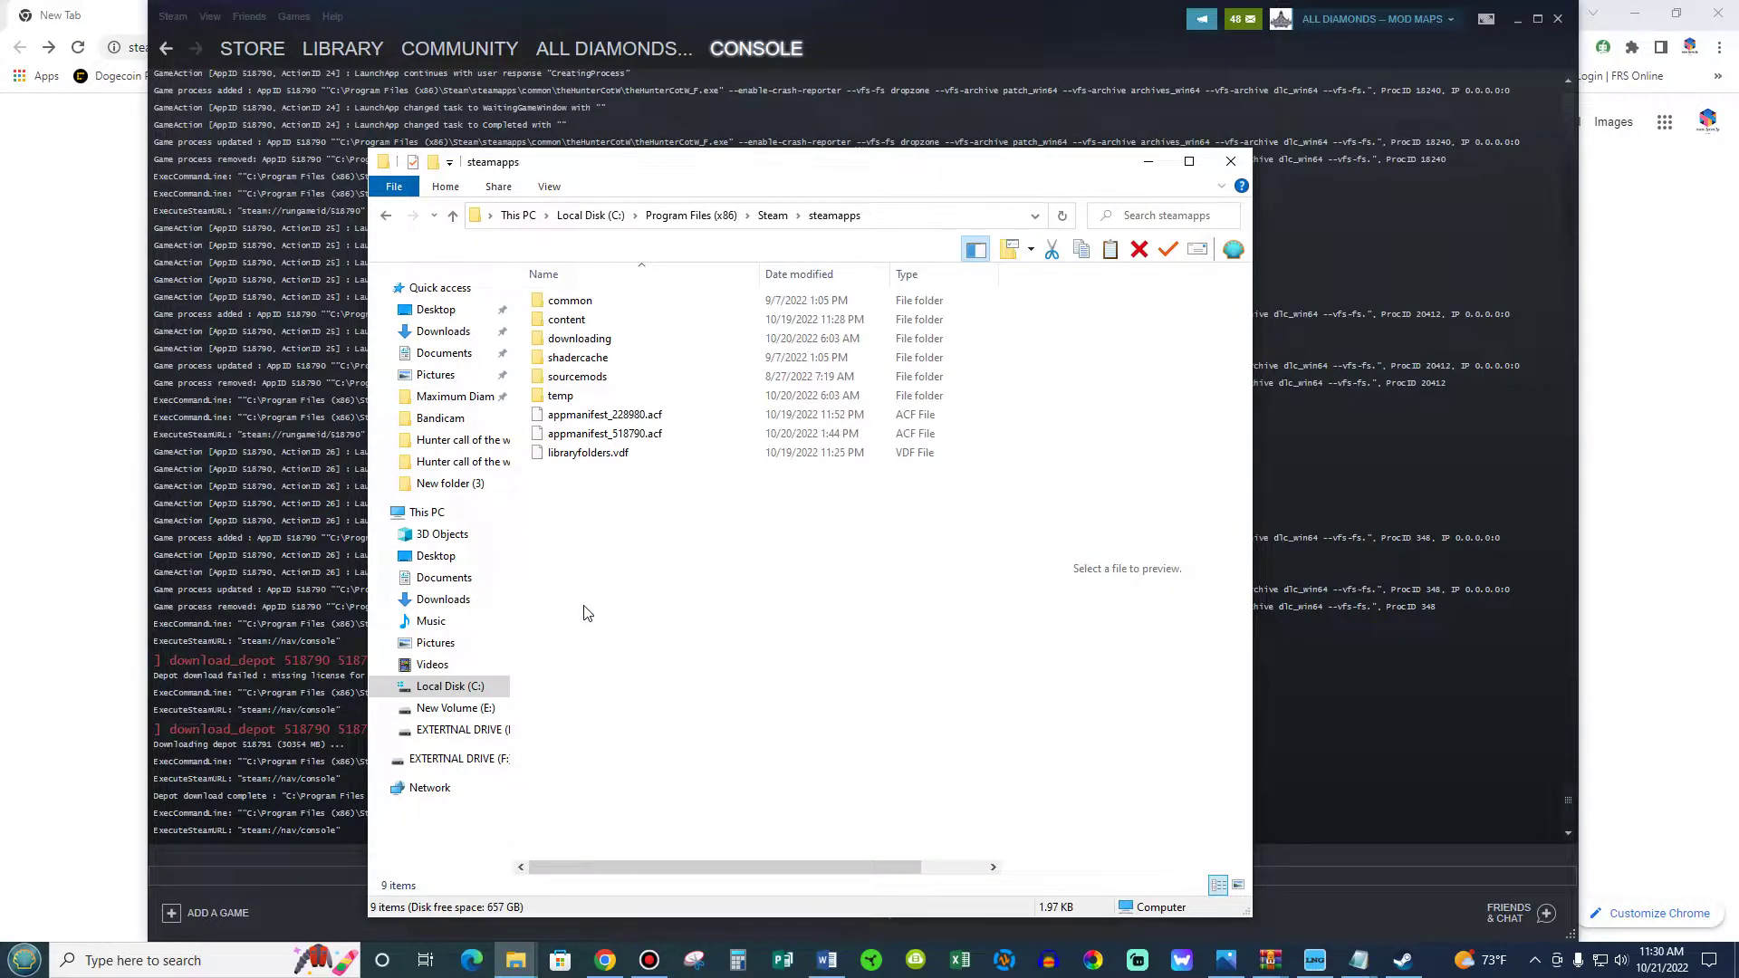
{"action": "double_click", "coordinate": [594, 321]}
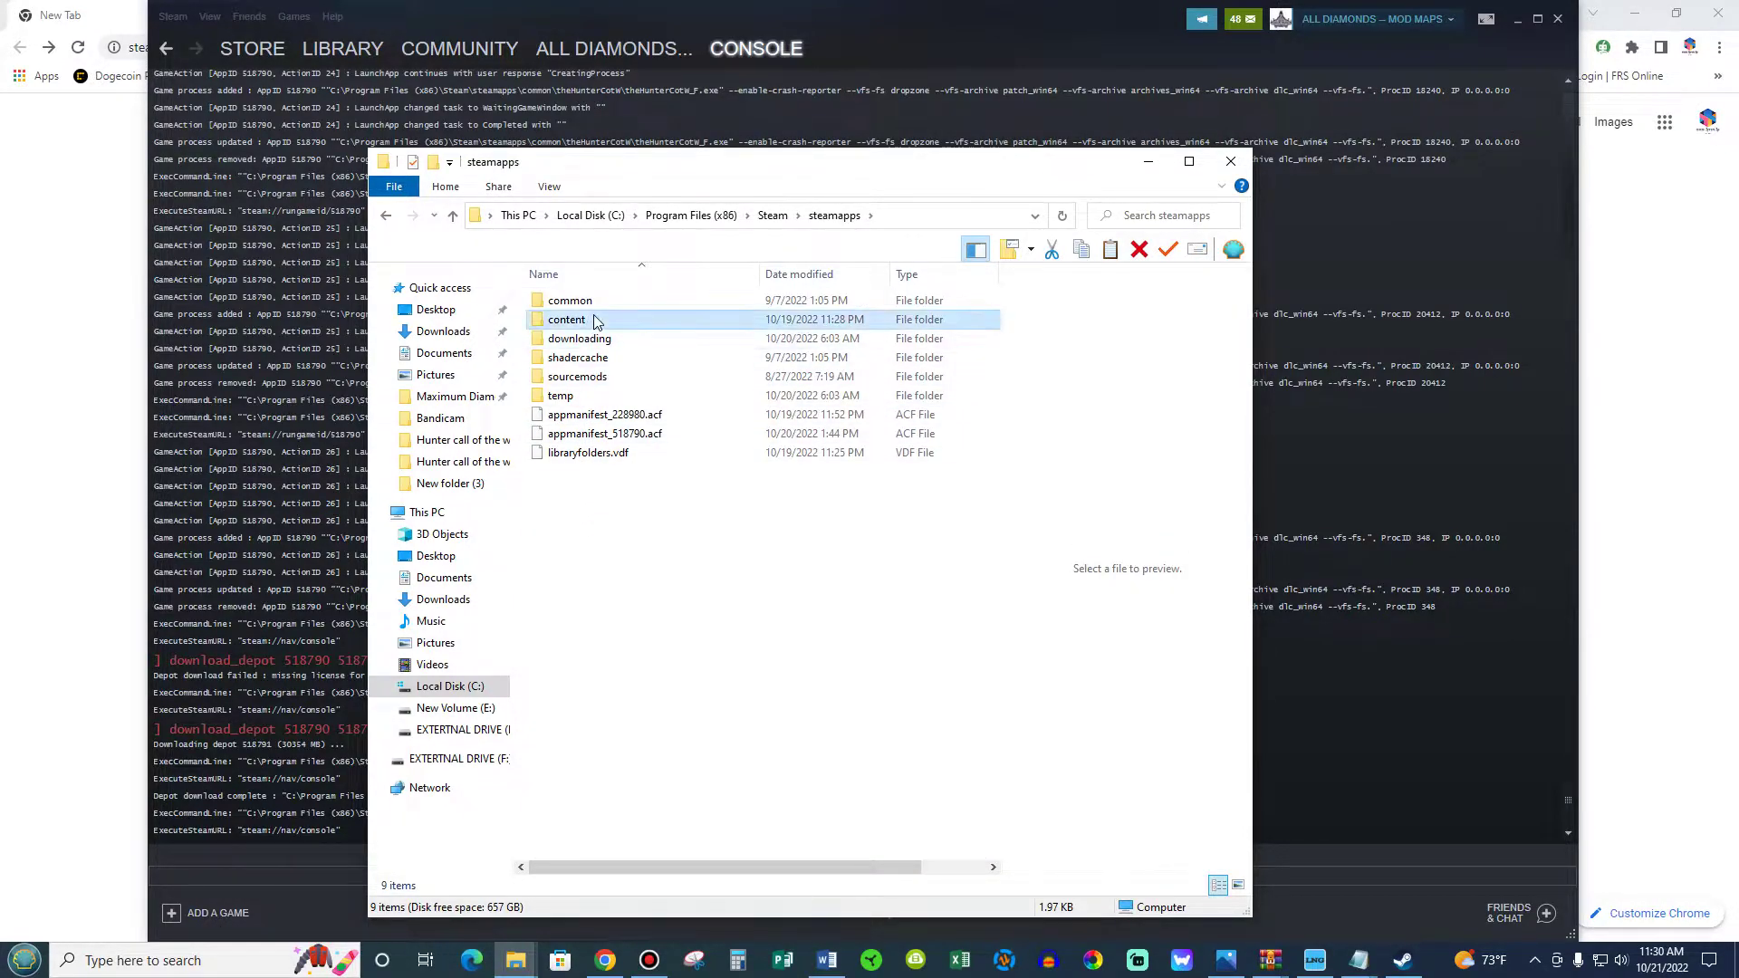
{"action": "double_click", "coordinate": [584, 302]}
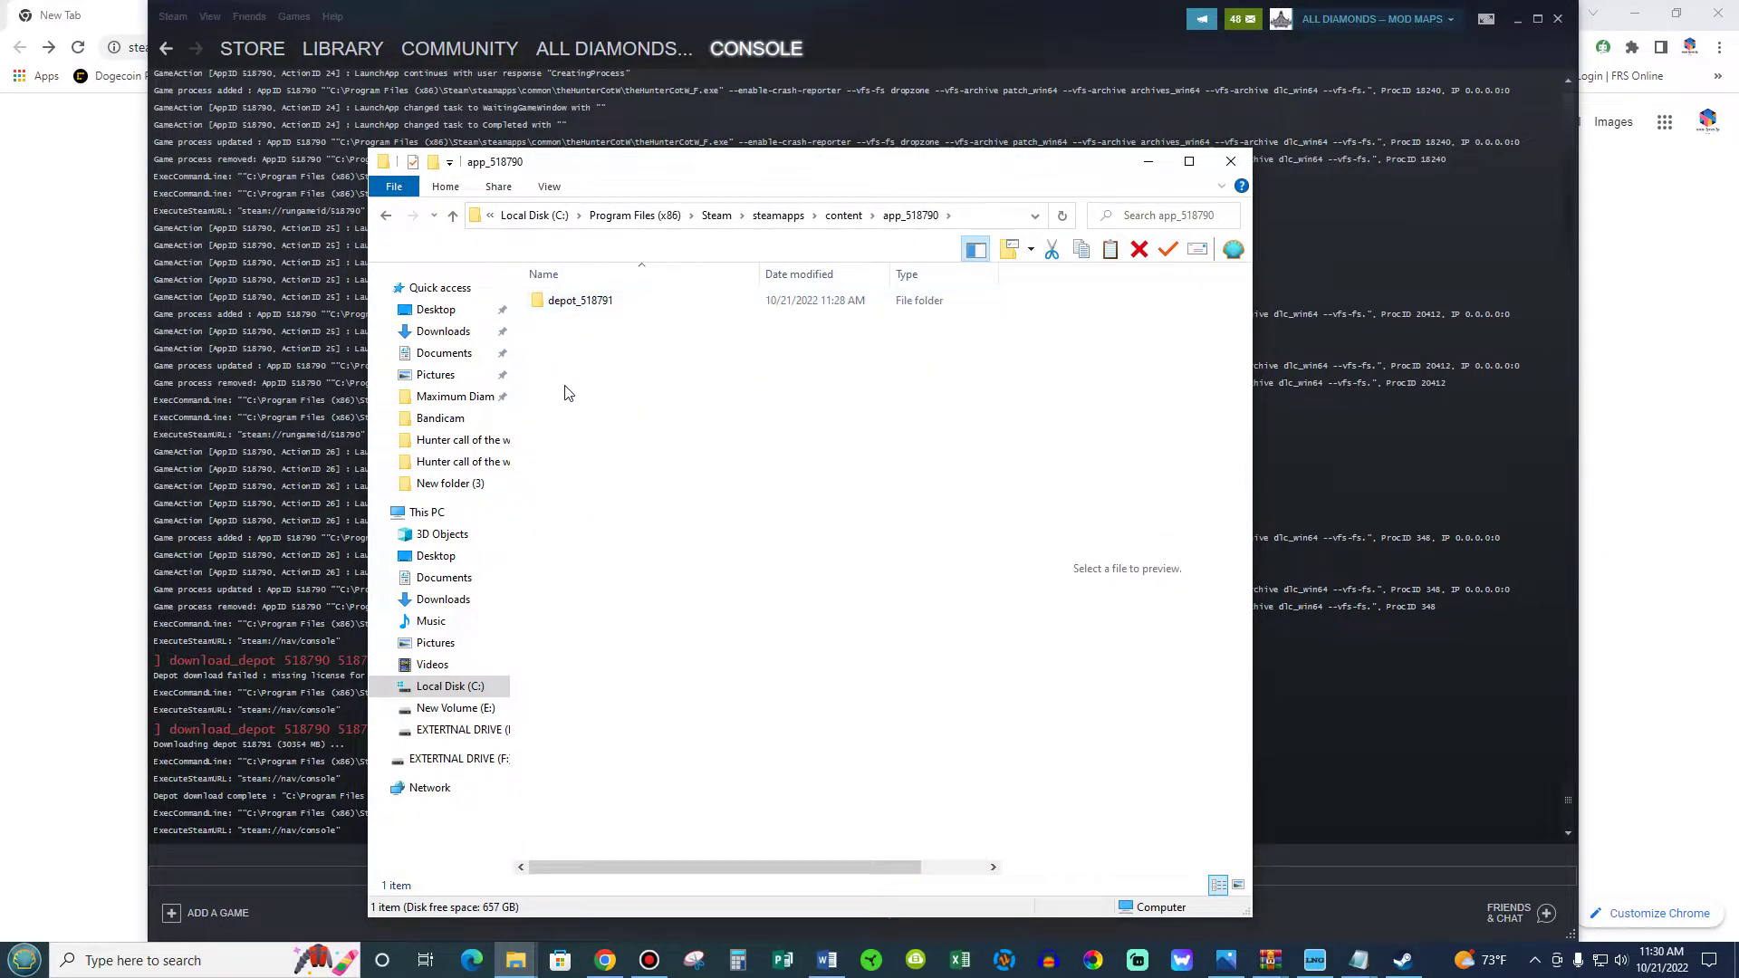
{"action": "double_click", "coordinate": [584, 301]}
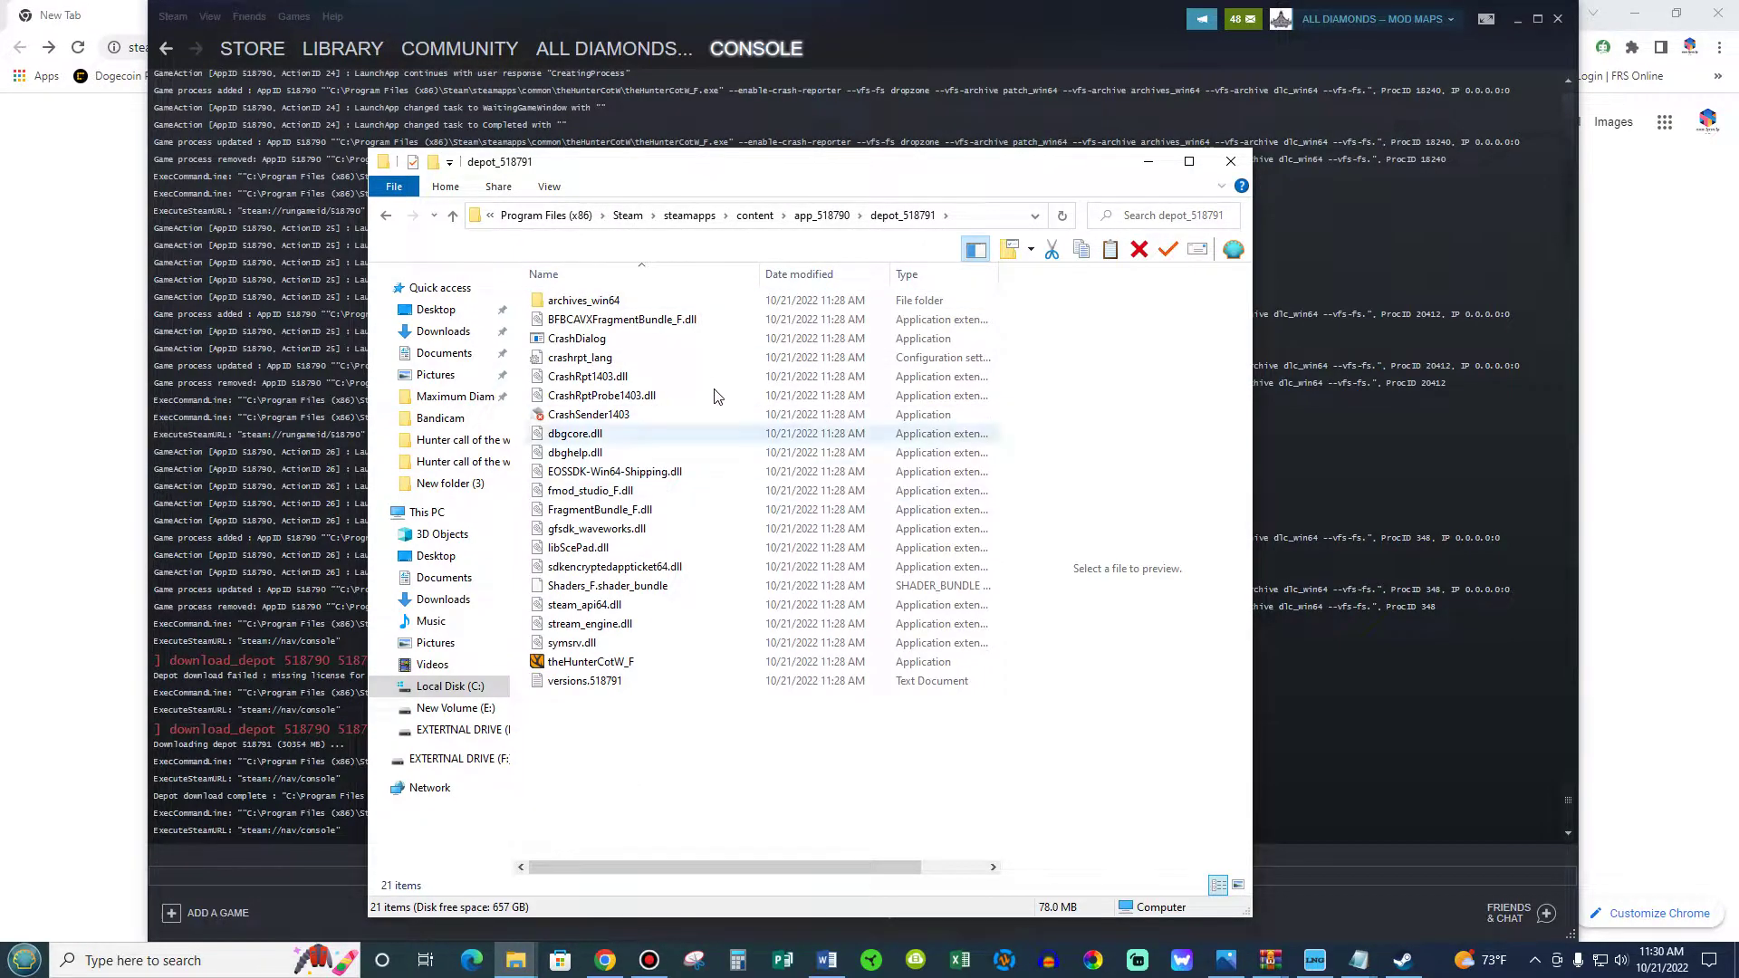
{"action": "left_click_drag", "start_coordinate": [761, 175], "coordinate": [584, 147]}
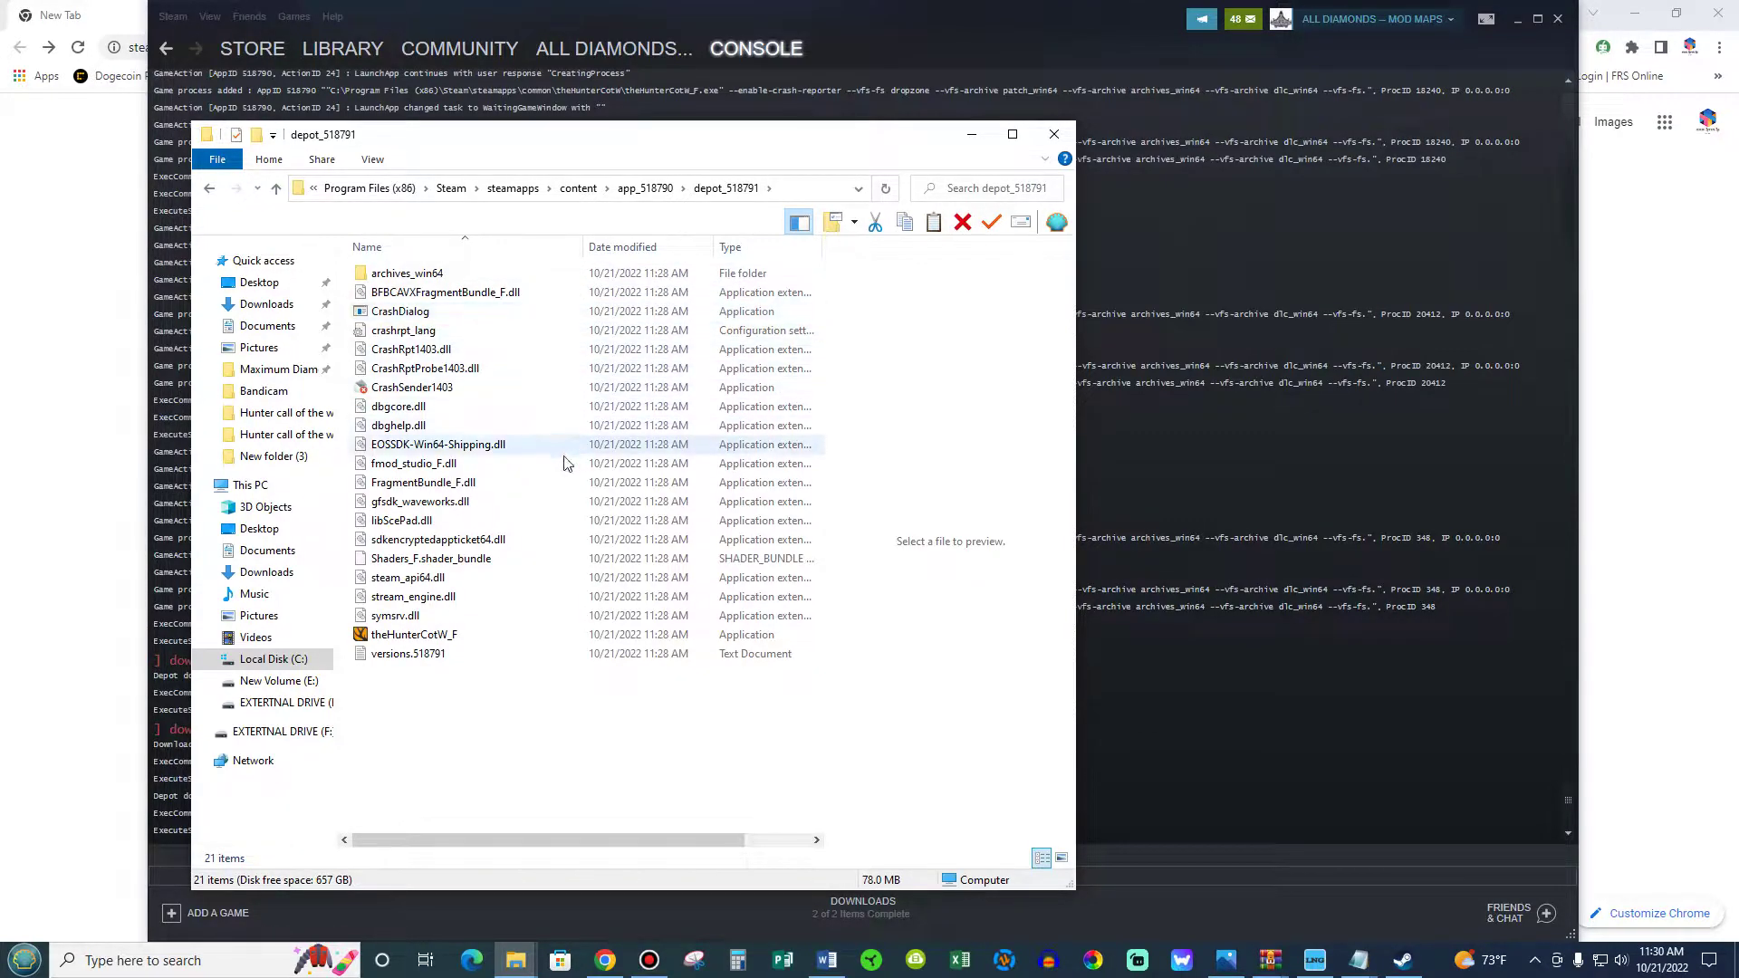
{"action": "left_click", "coordinate": [1634, 12]}
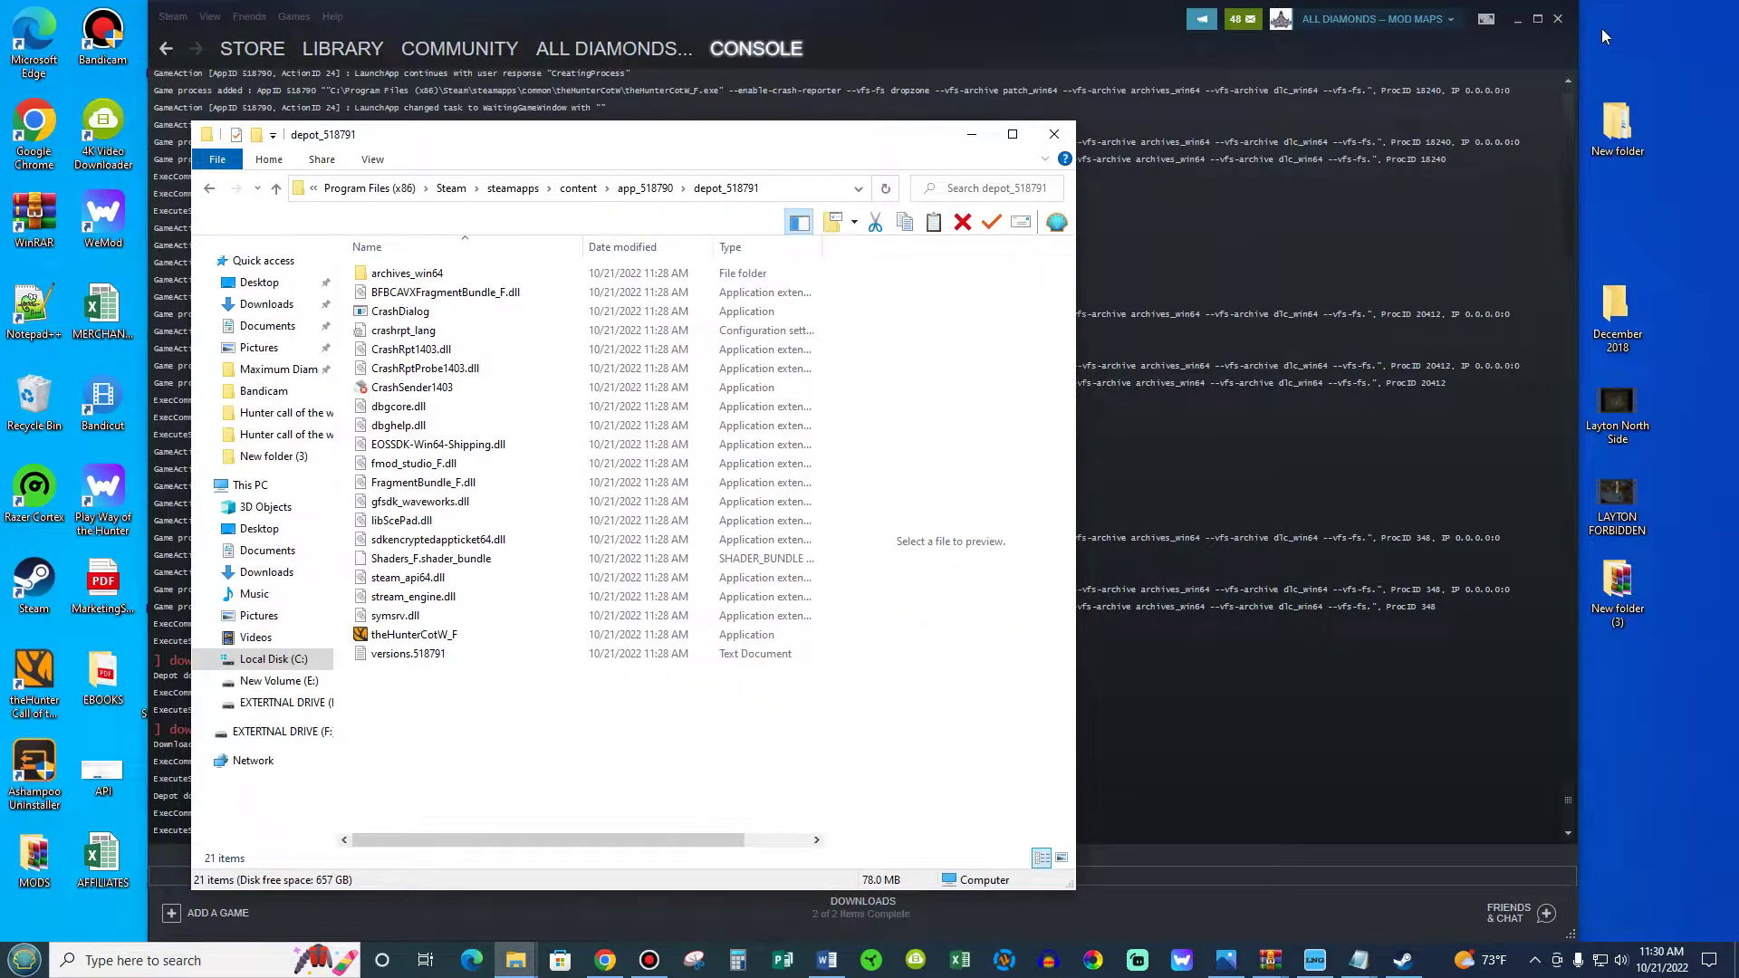
With Steam minimized, create a new desktop folder and type the name 'november 2021'
{"action": "left_click", "coordinate": [1517, 19]}
{"action": "left_click_drag", "start_coordinate": [768, 135], "coordinate": [607, 56]}
{"action": "right_click", "coordinate": [1103, 422]}
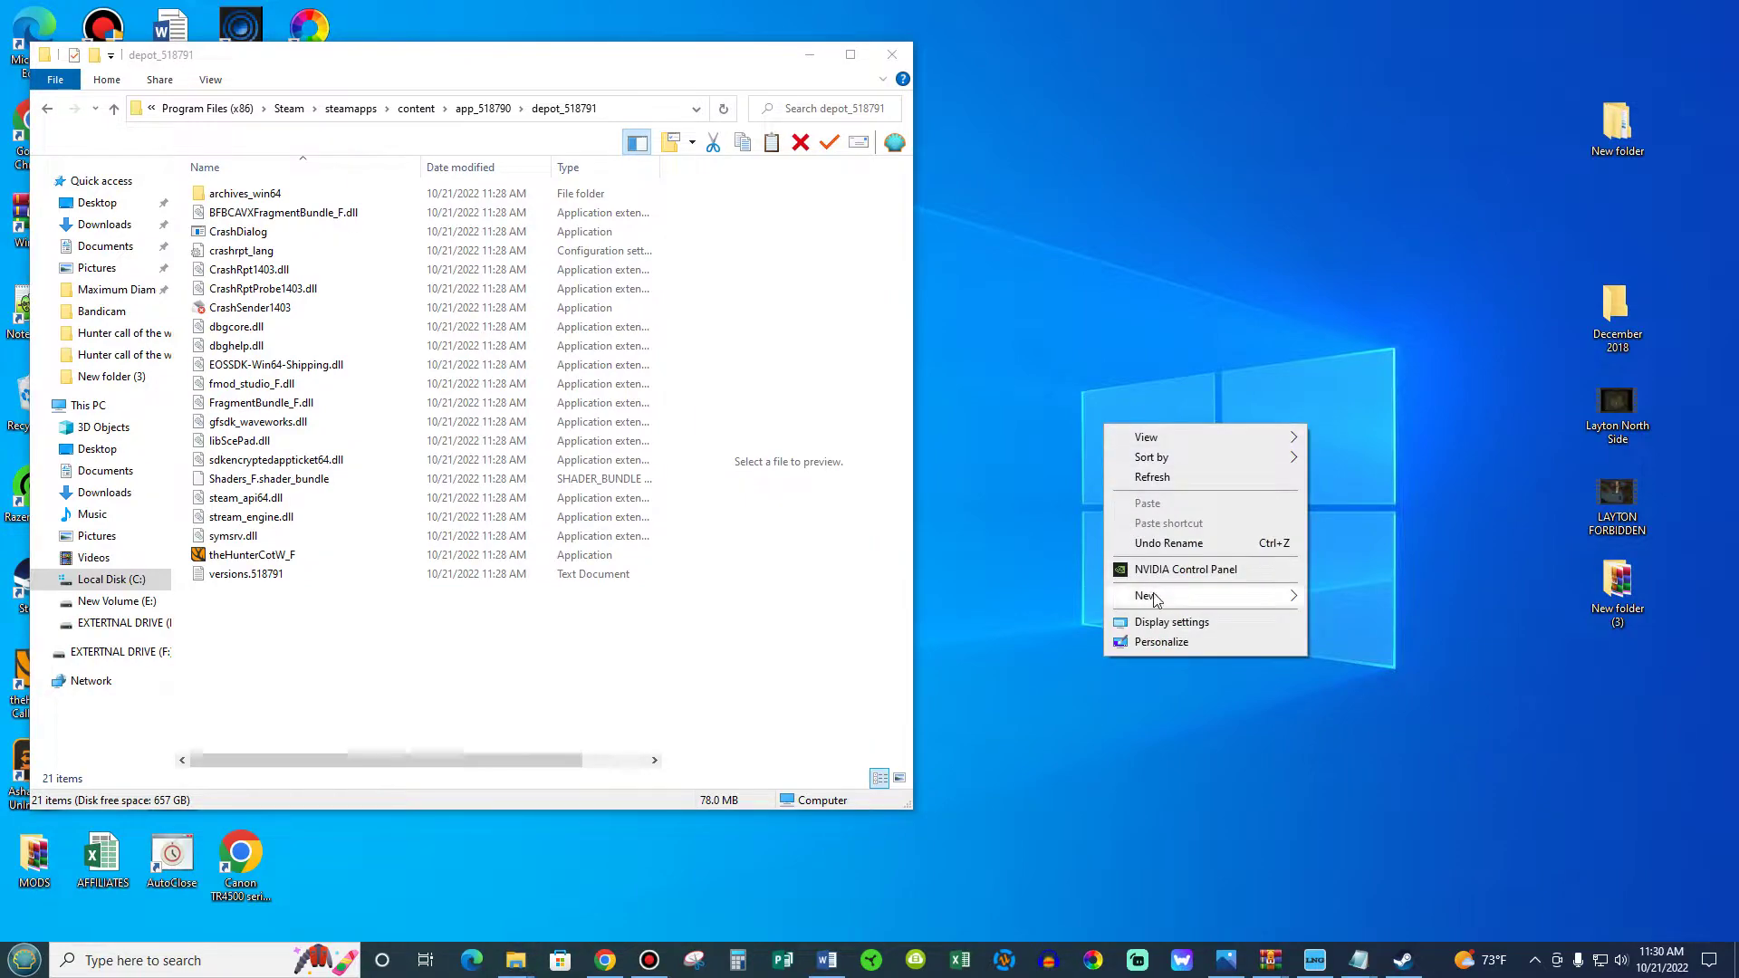
{"action": "mouse_move", "coordinate": [1204, 595]}
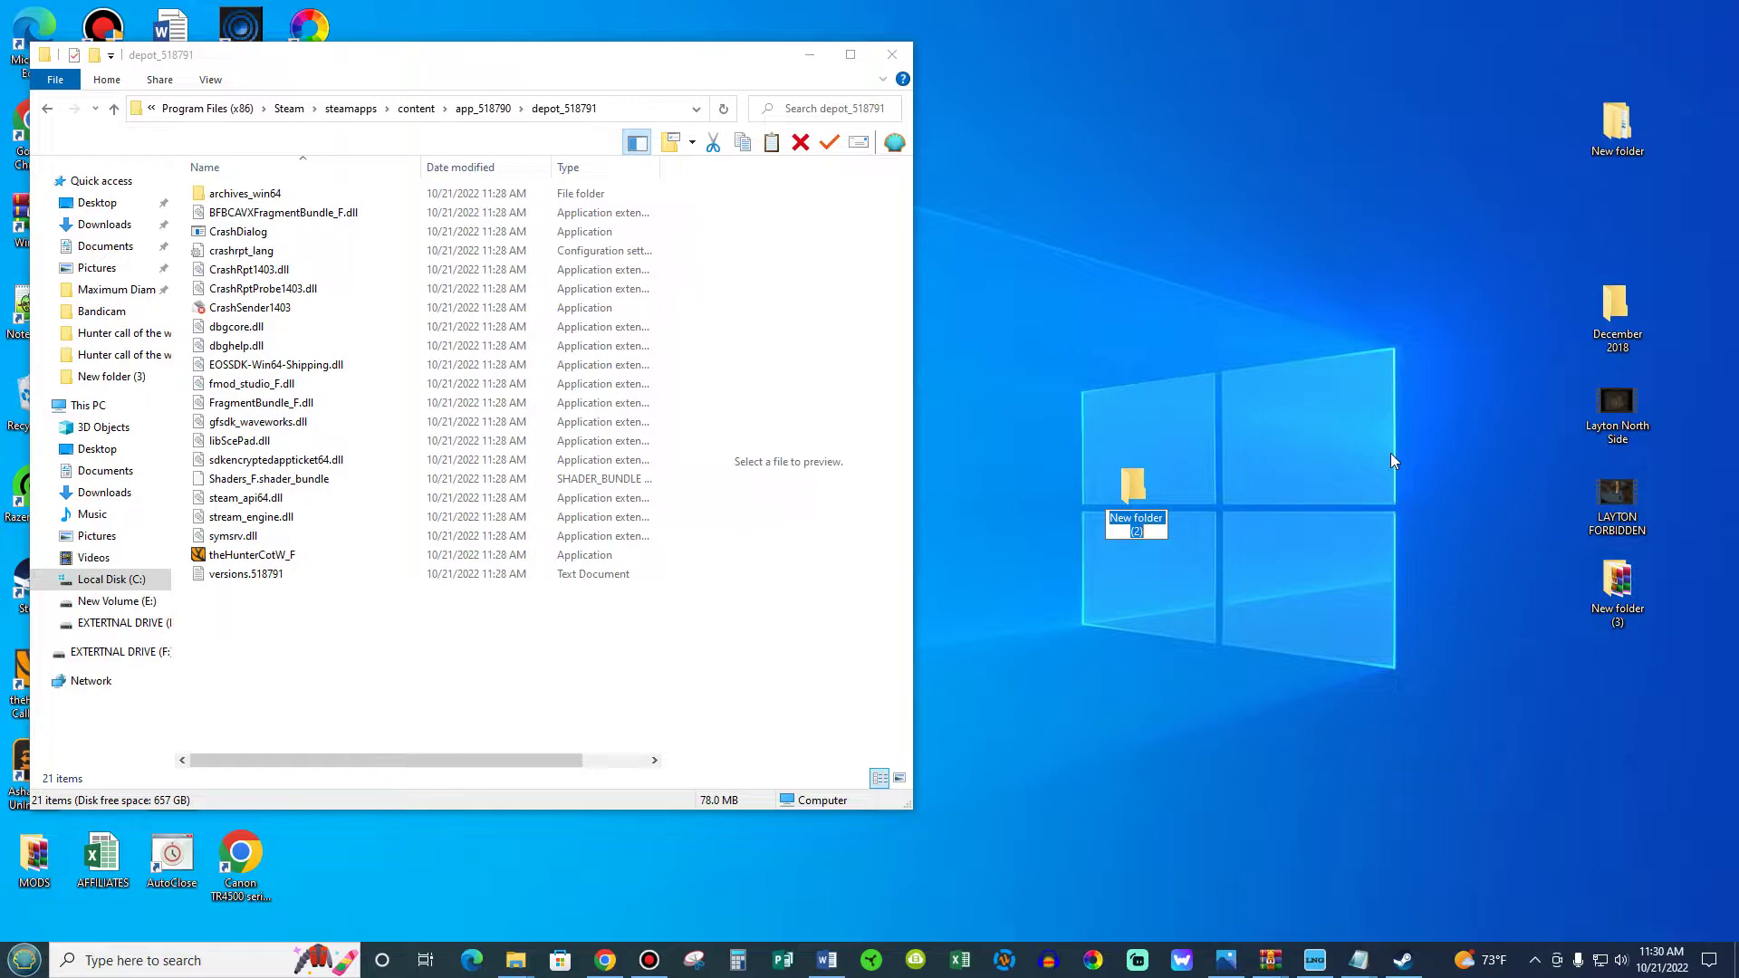
{"action": "type", "text": "november"}
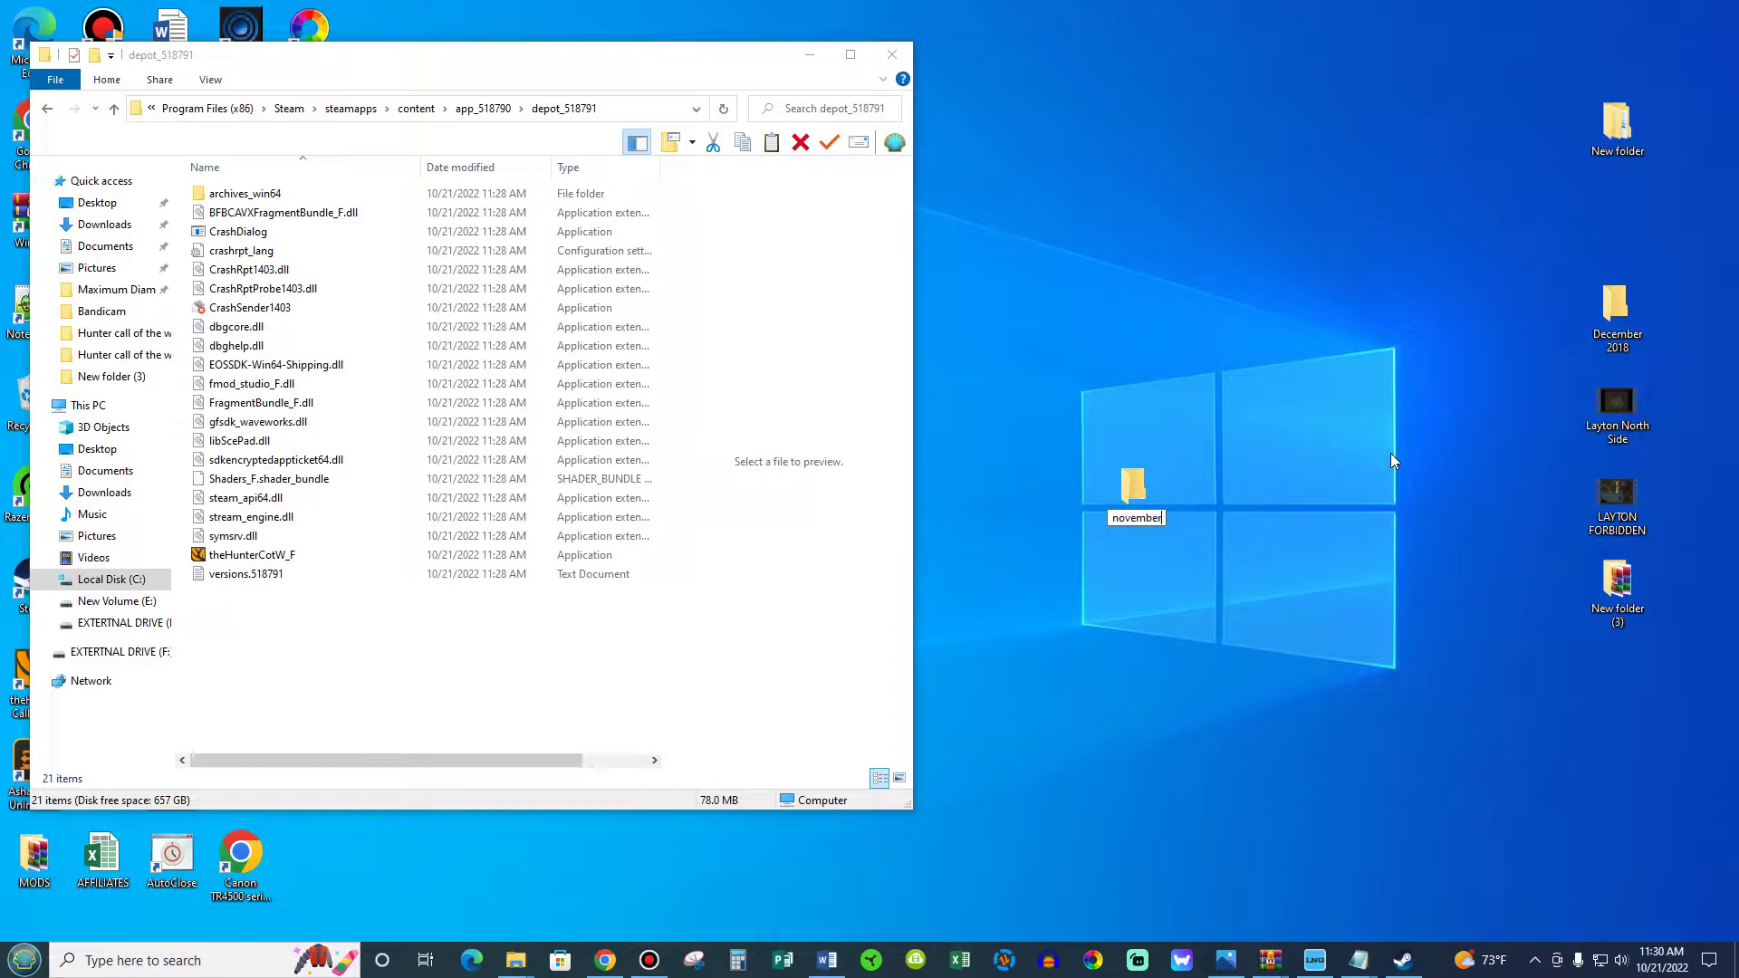
{"action": "type", "text": " 2021"}
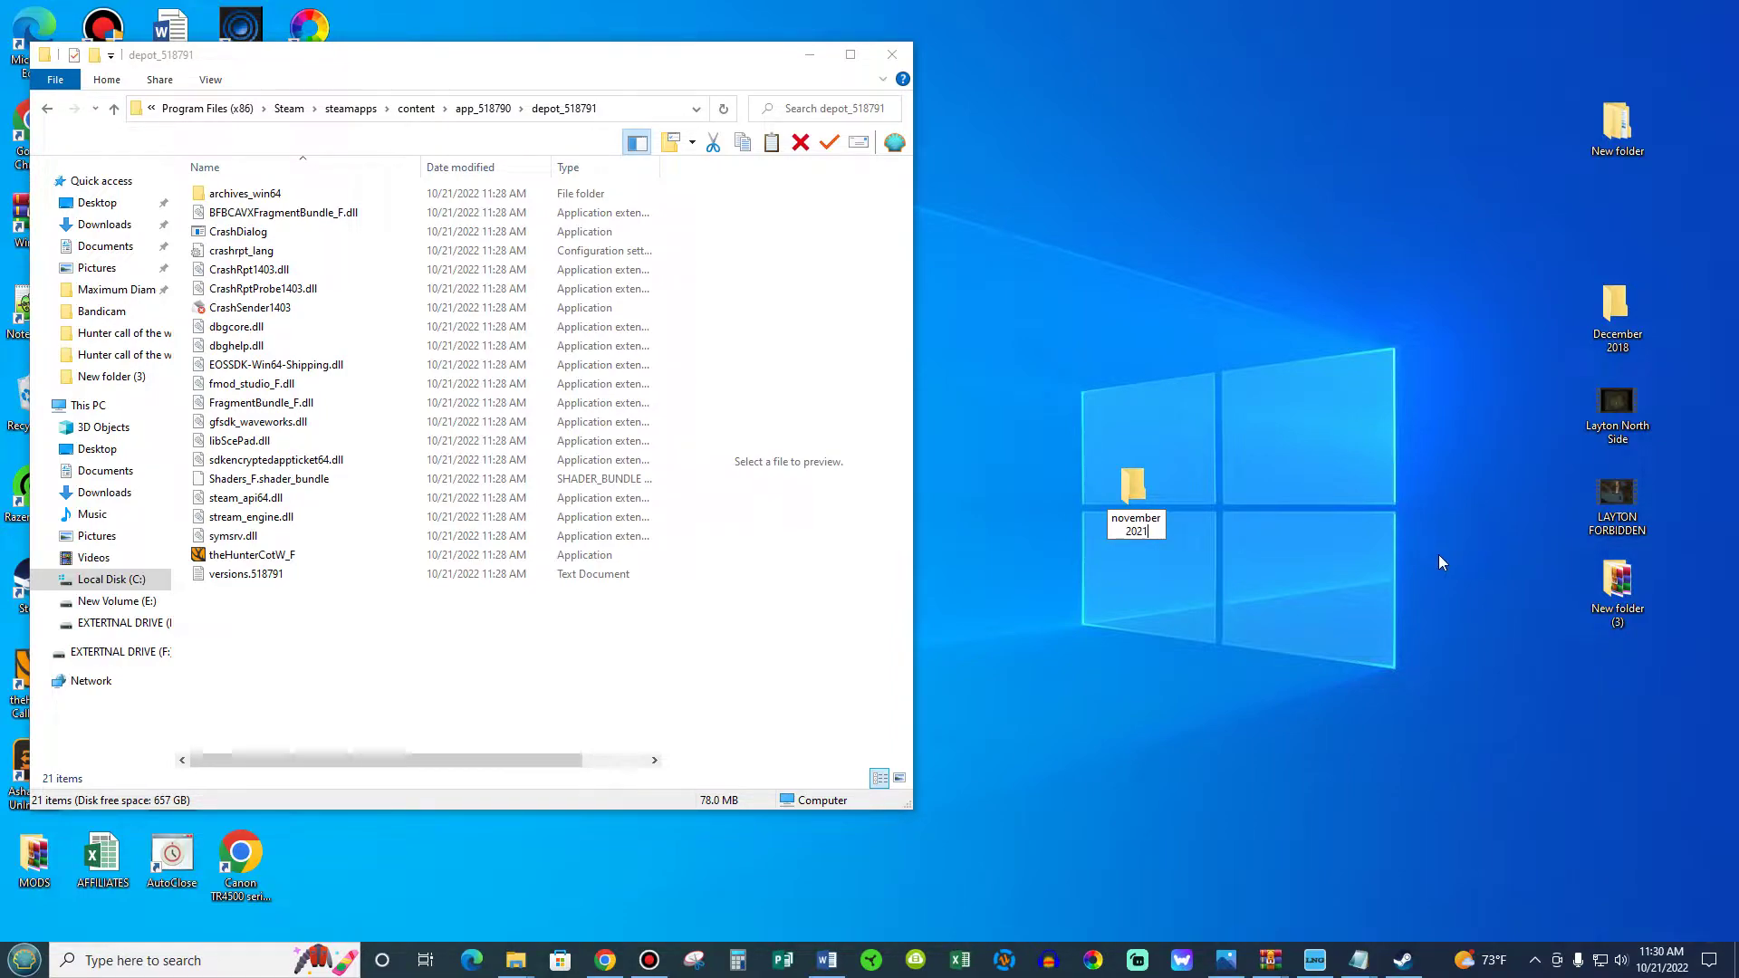
Confirm the 'november 2021' folder name and open it beside the depot window
{"action": "key", "text": "Return"}
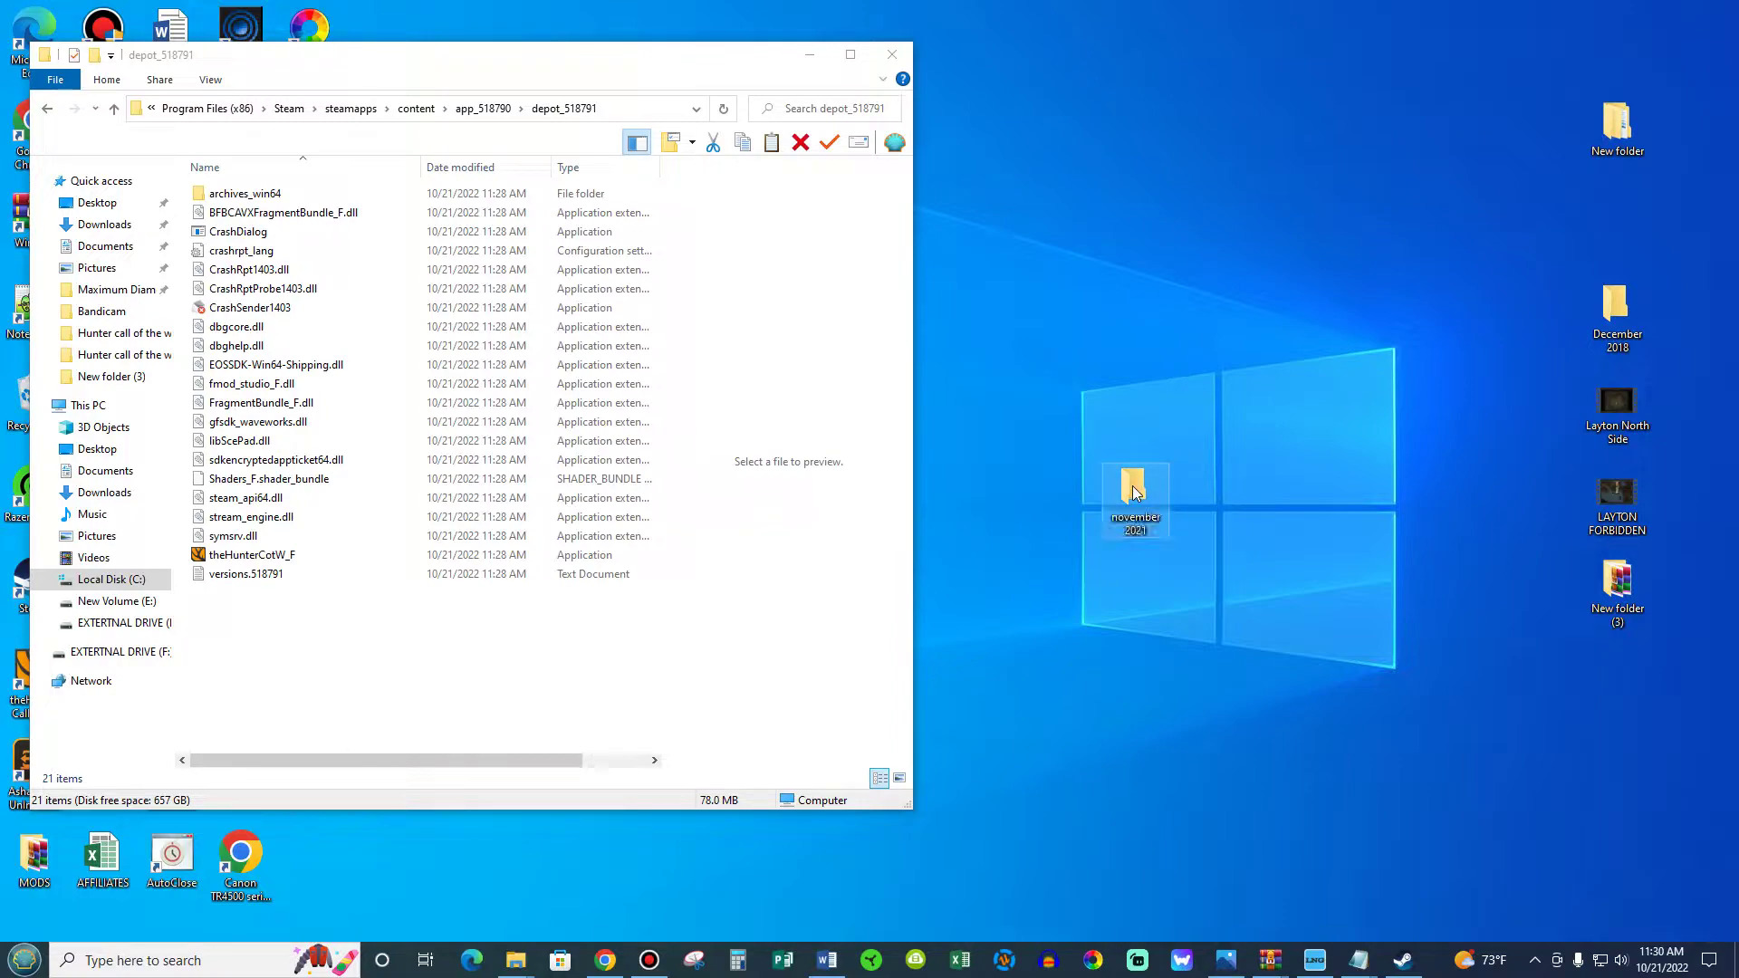
{"action": "double_click", "coordinate": [1135, 492]}
{"action": "left_click_drag", "start_coordinate": [505, 66], "coordinate": [1391, 69]}
Move all 21 depot_518791 items into the november 2021 folder
{"action": "left_click", "coordinate": [272, 196]}
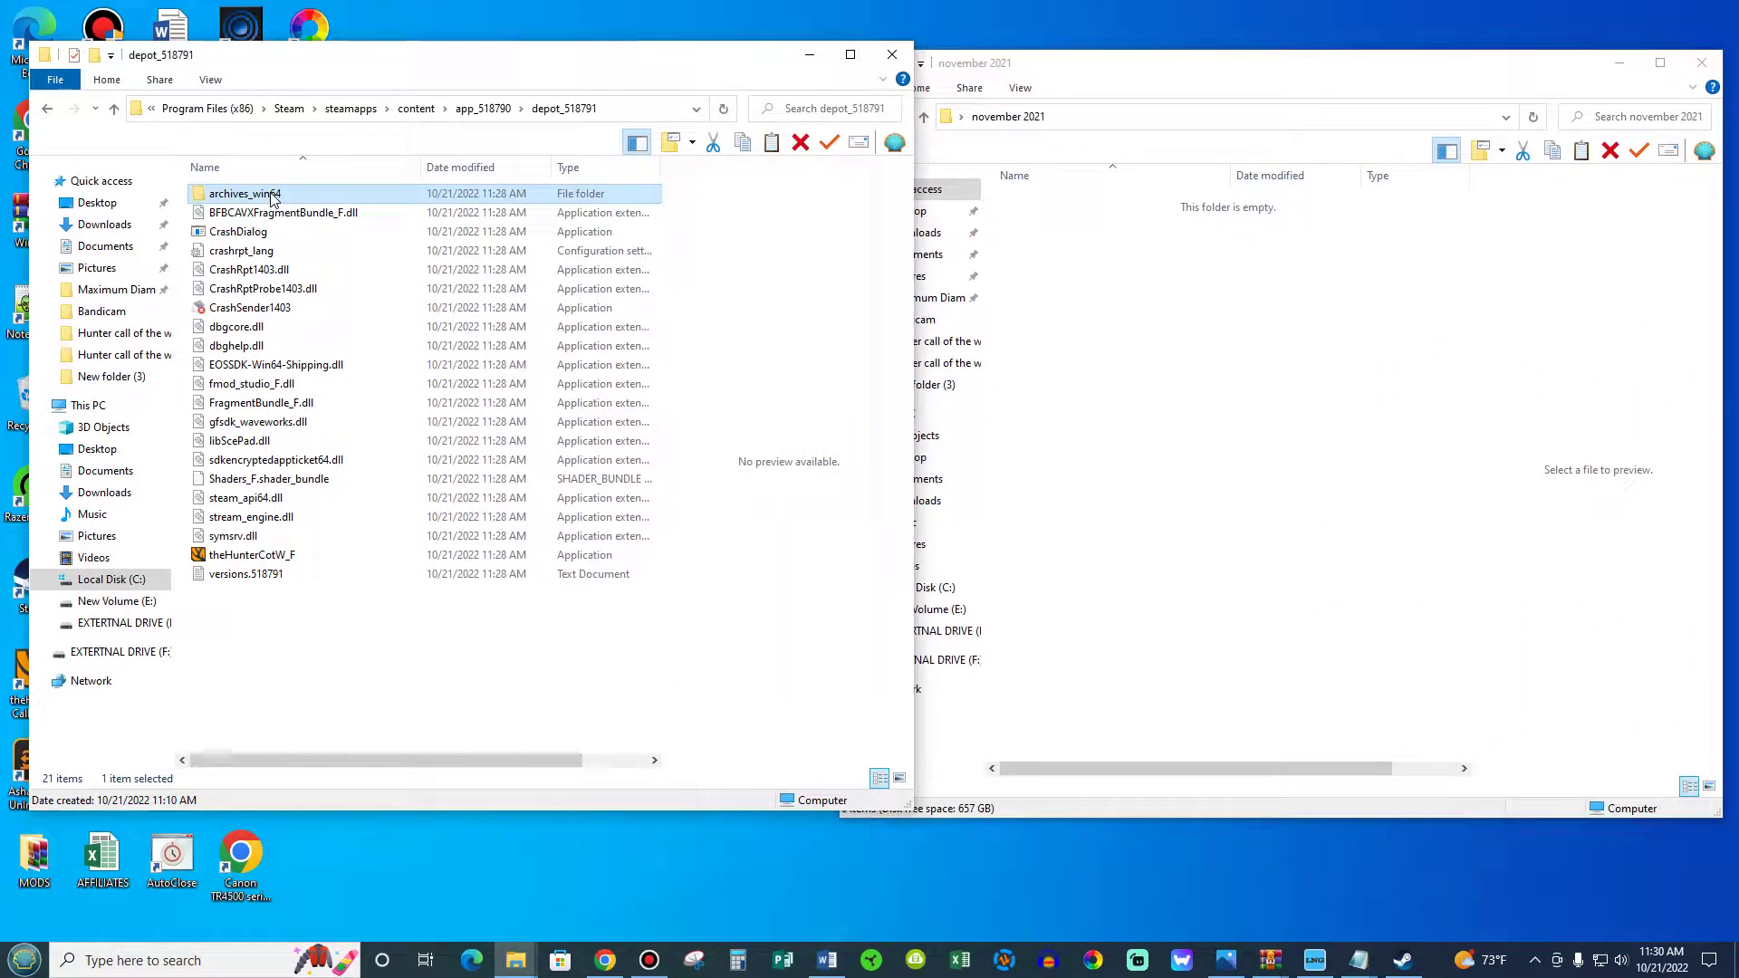
{"action": "key", "text": "ctrl+a"}
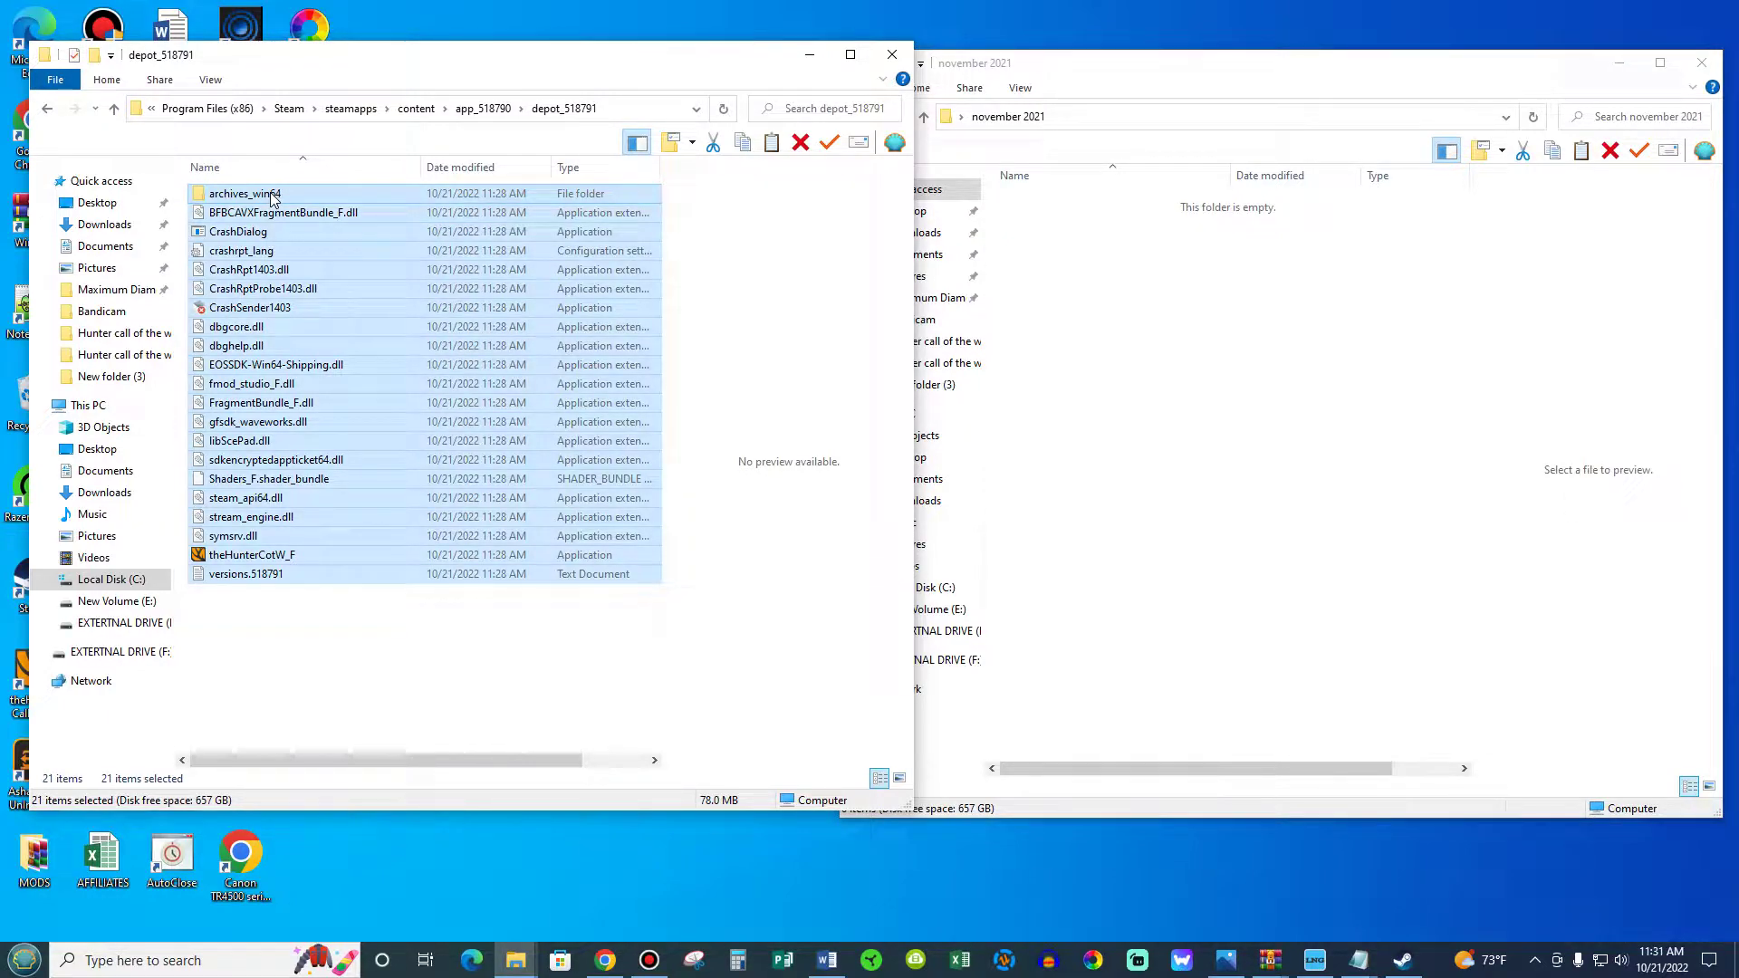
{"action": "left_click_drag", "start_coordinate": [270, 192], "coordinate": [1175, 426]}
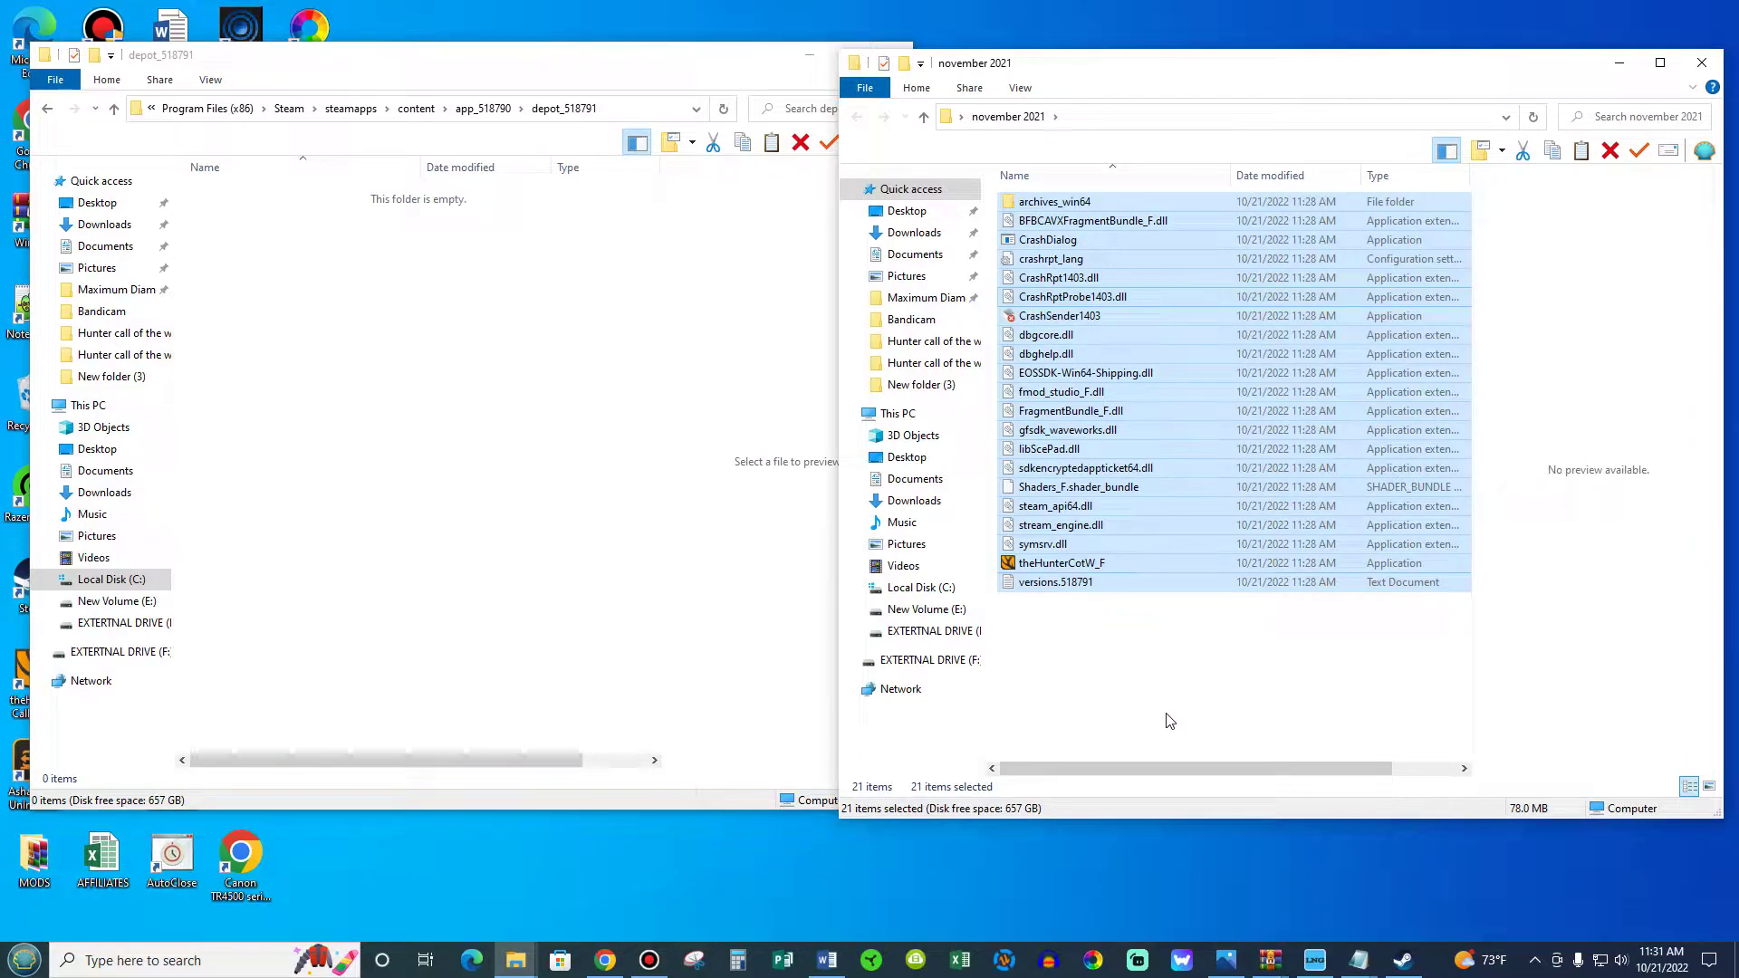
{"action": "left_click", "coordinate": [1168, 716]}
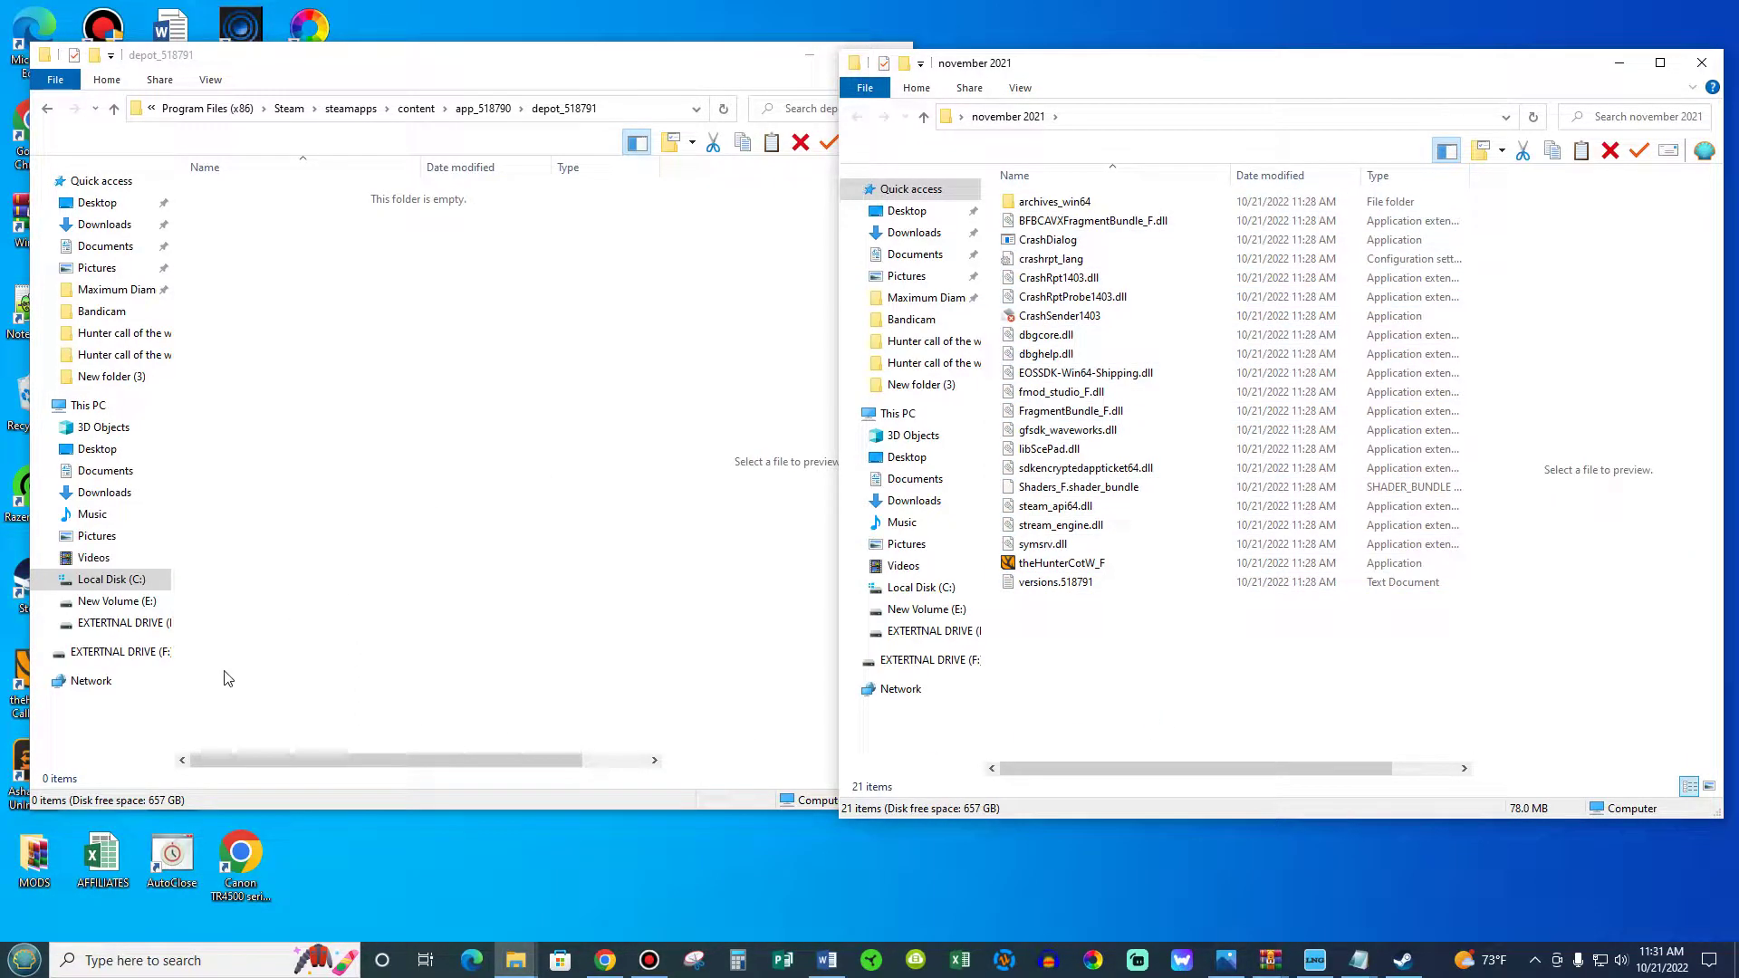
{"action": "left_click", "coordinate": [24, 960]}
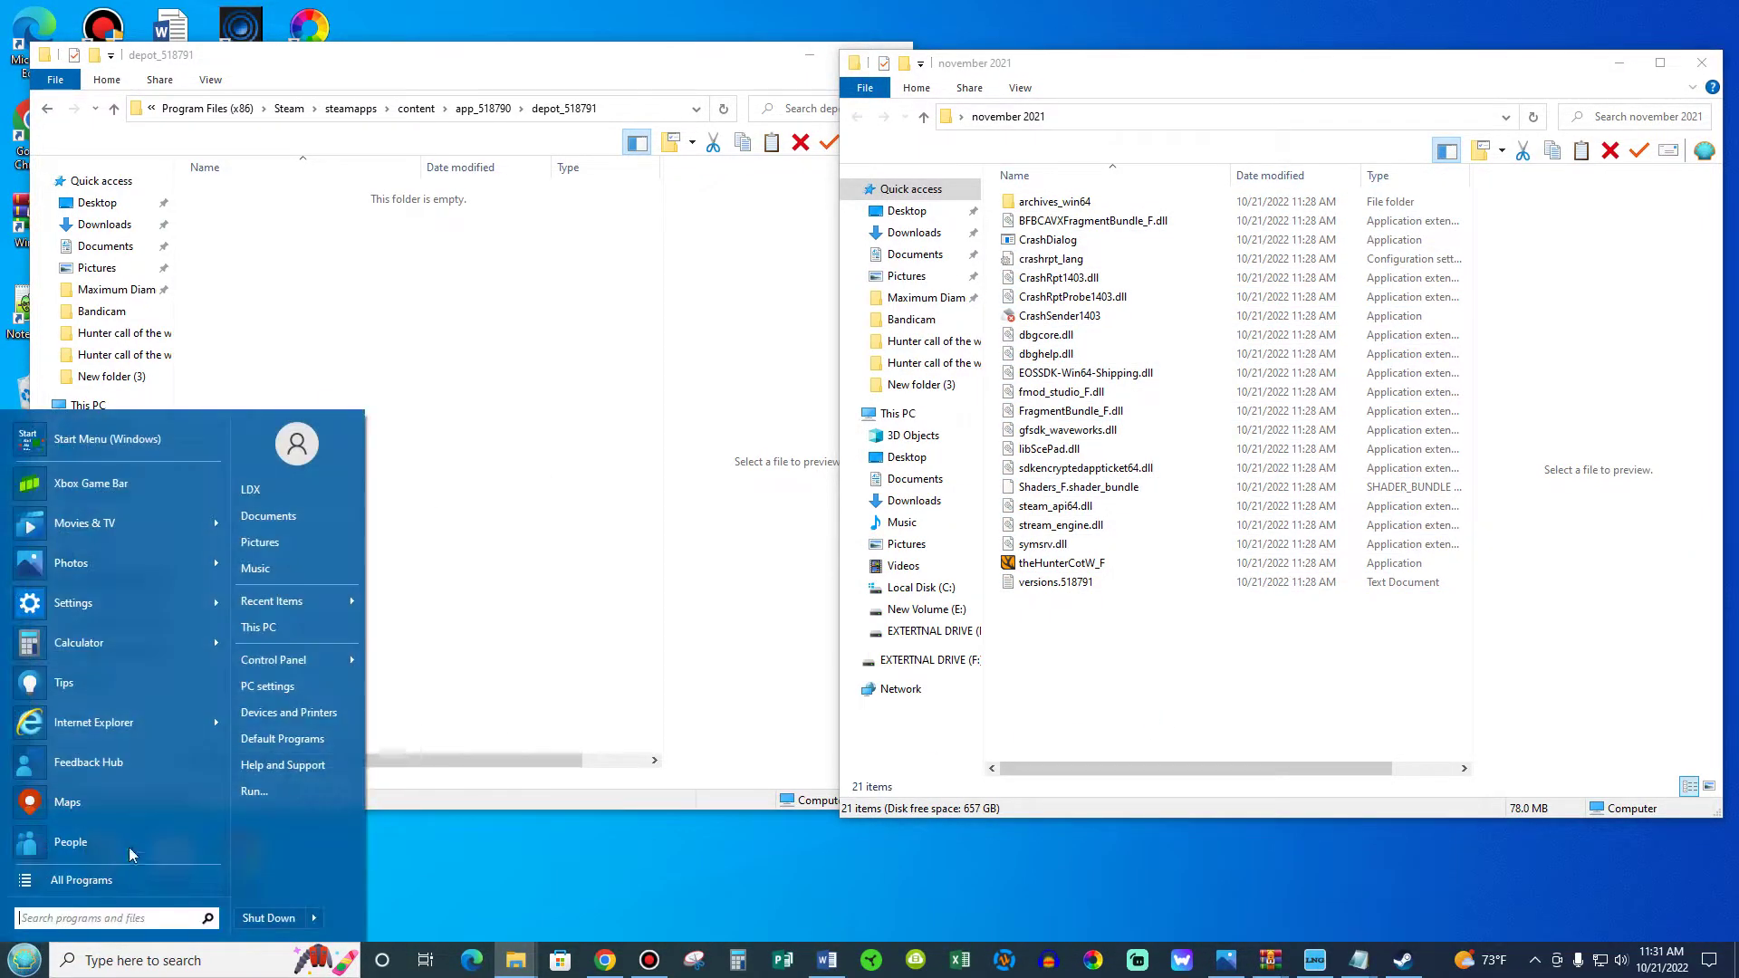
Copy the november 2021 folder into E:\Hunter call of the wild MANIFESTS as a backup
{"action": "left_click", "coordinate": [285, 633]}
{"action": "left_click_drag", "start_coordinate": [1189, 123], "coordinate": [376, 116]}
{"action": "double_click", "coordinate": [555, 478]}
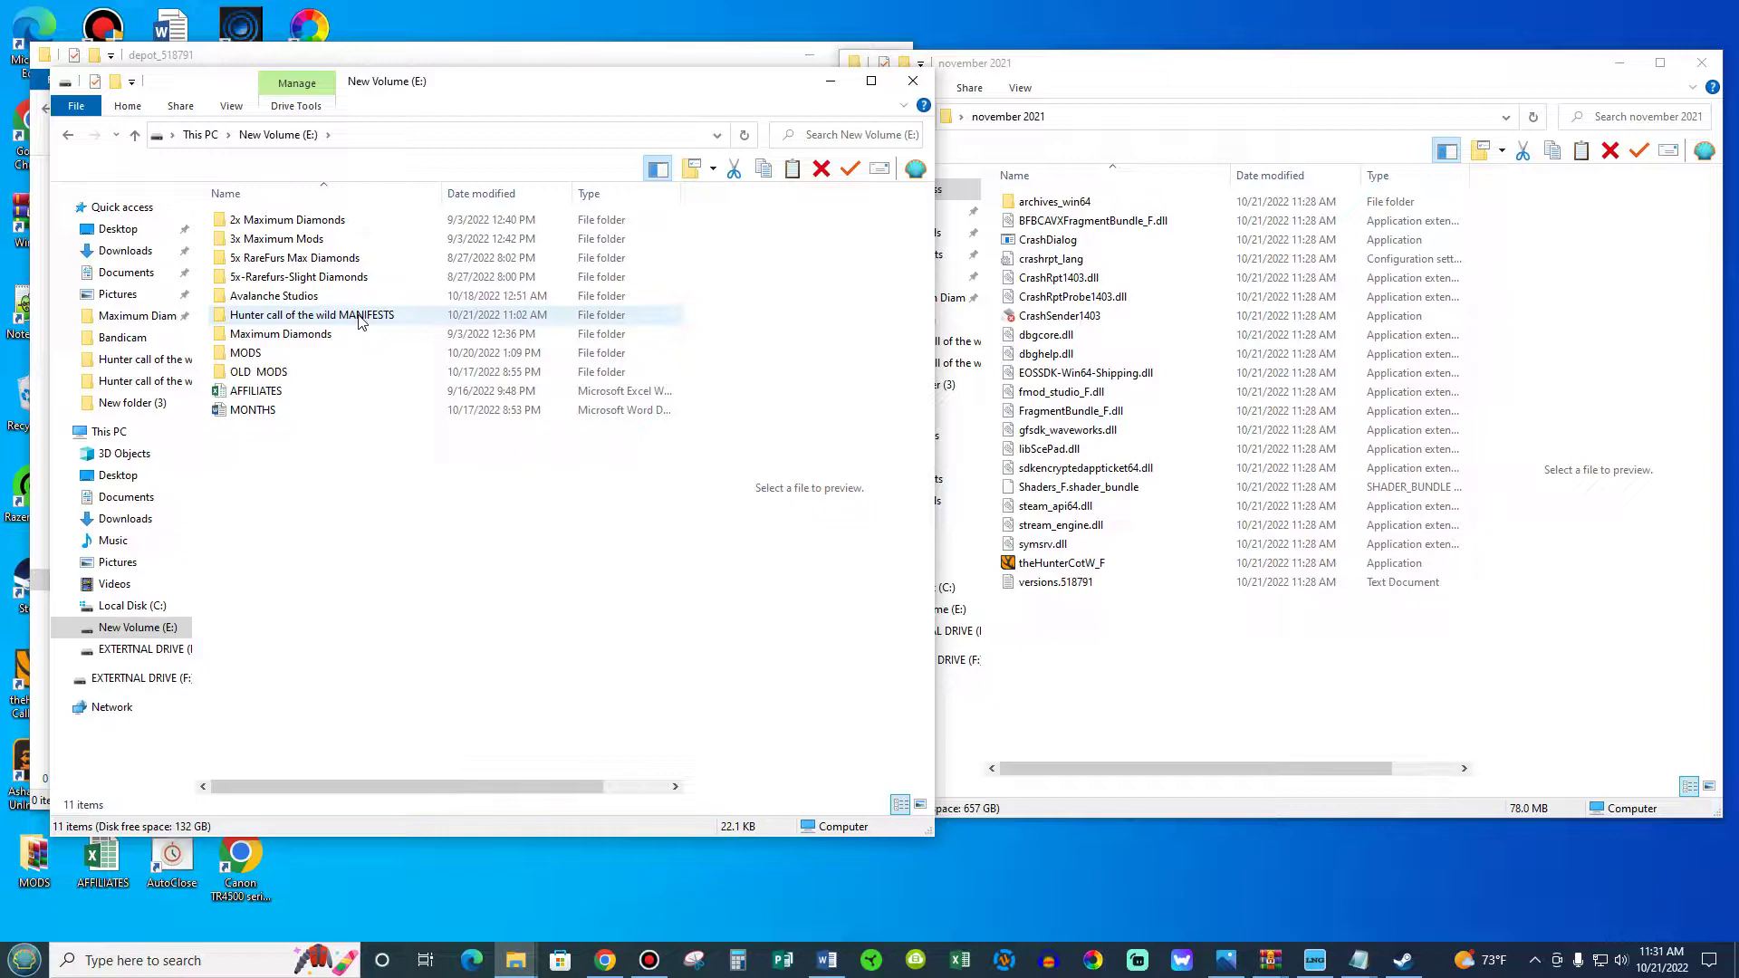
{"action": "double_click", "coordinate": [360, 316]}
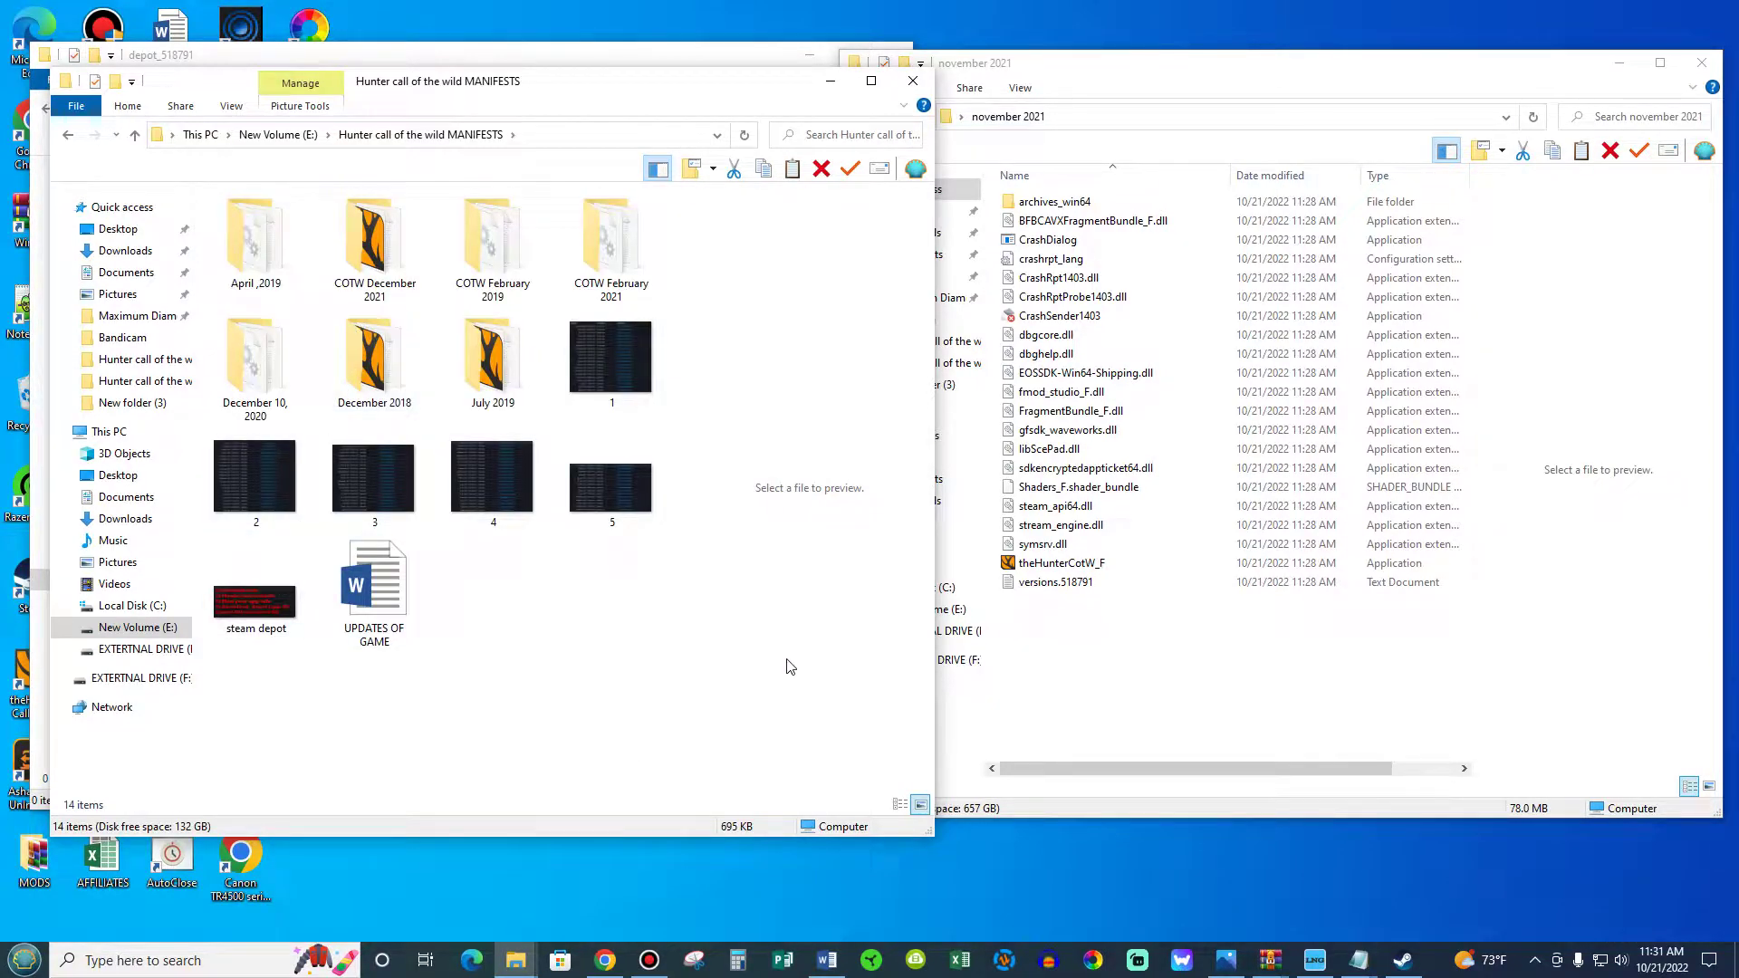
{"action": "left_click", "coordinate": [1115, 681]}
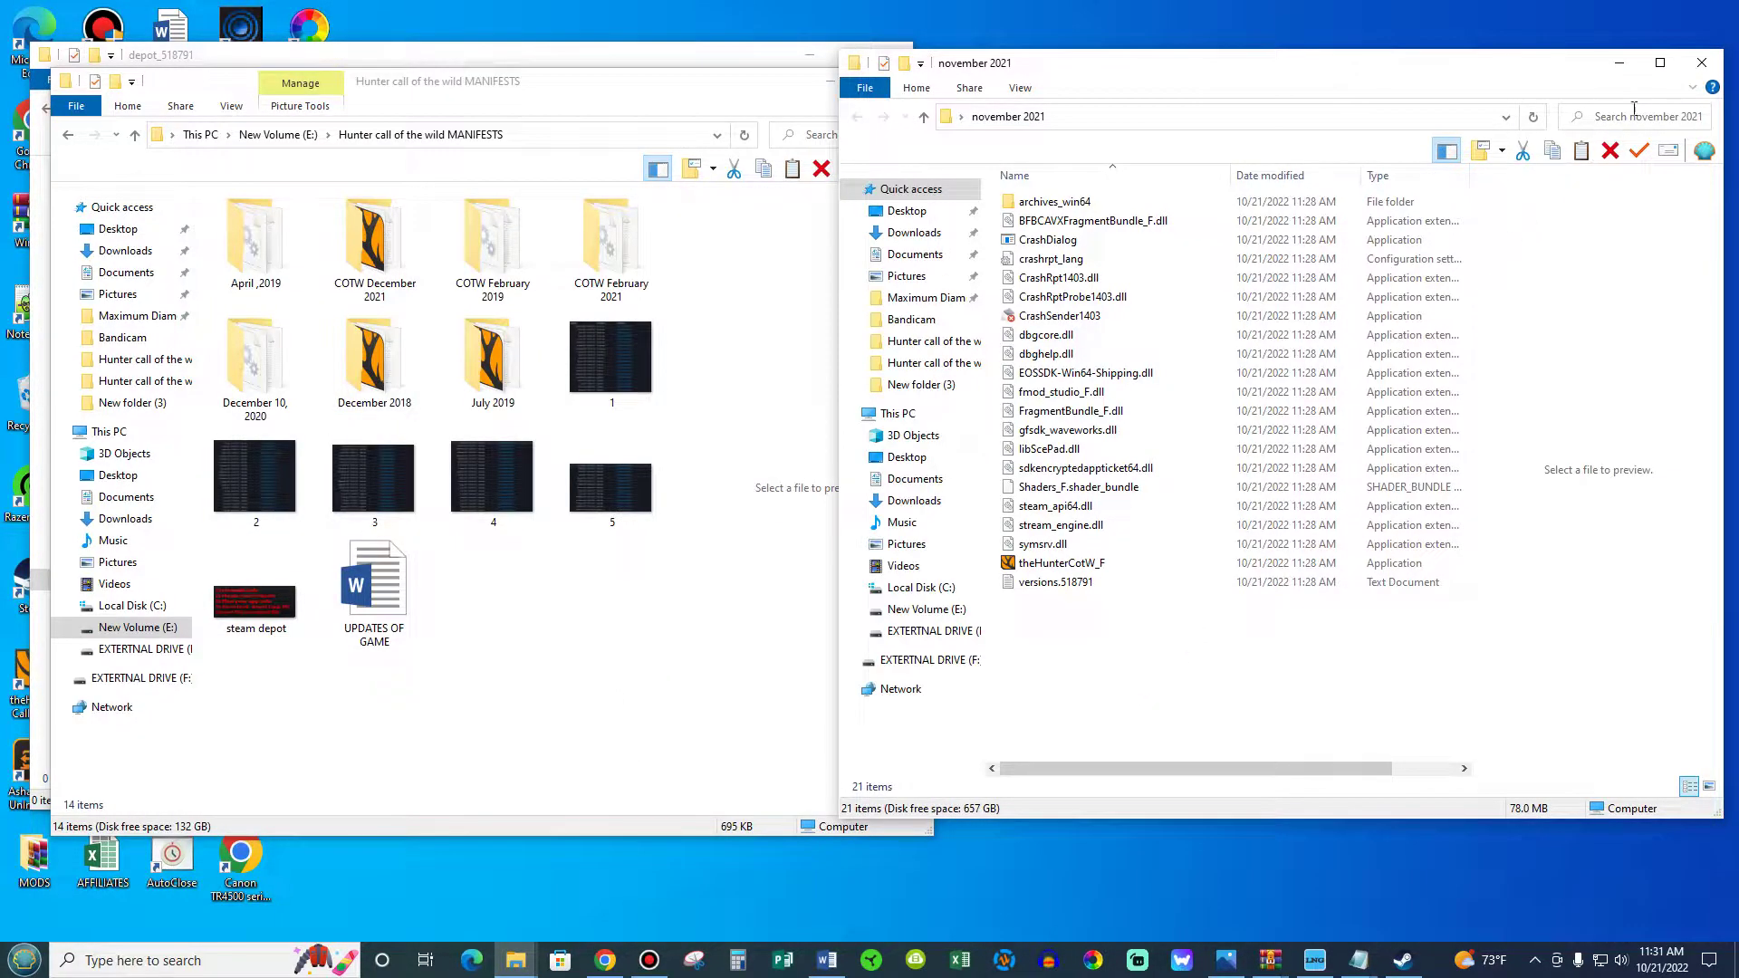
{"action": "left_click", "coordinate": [1697, 73]}
{"action": "left_click_drag", "start_coordinate": [1121, 518], "coordinate": [547, 654]}
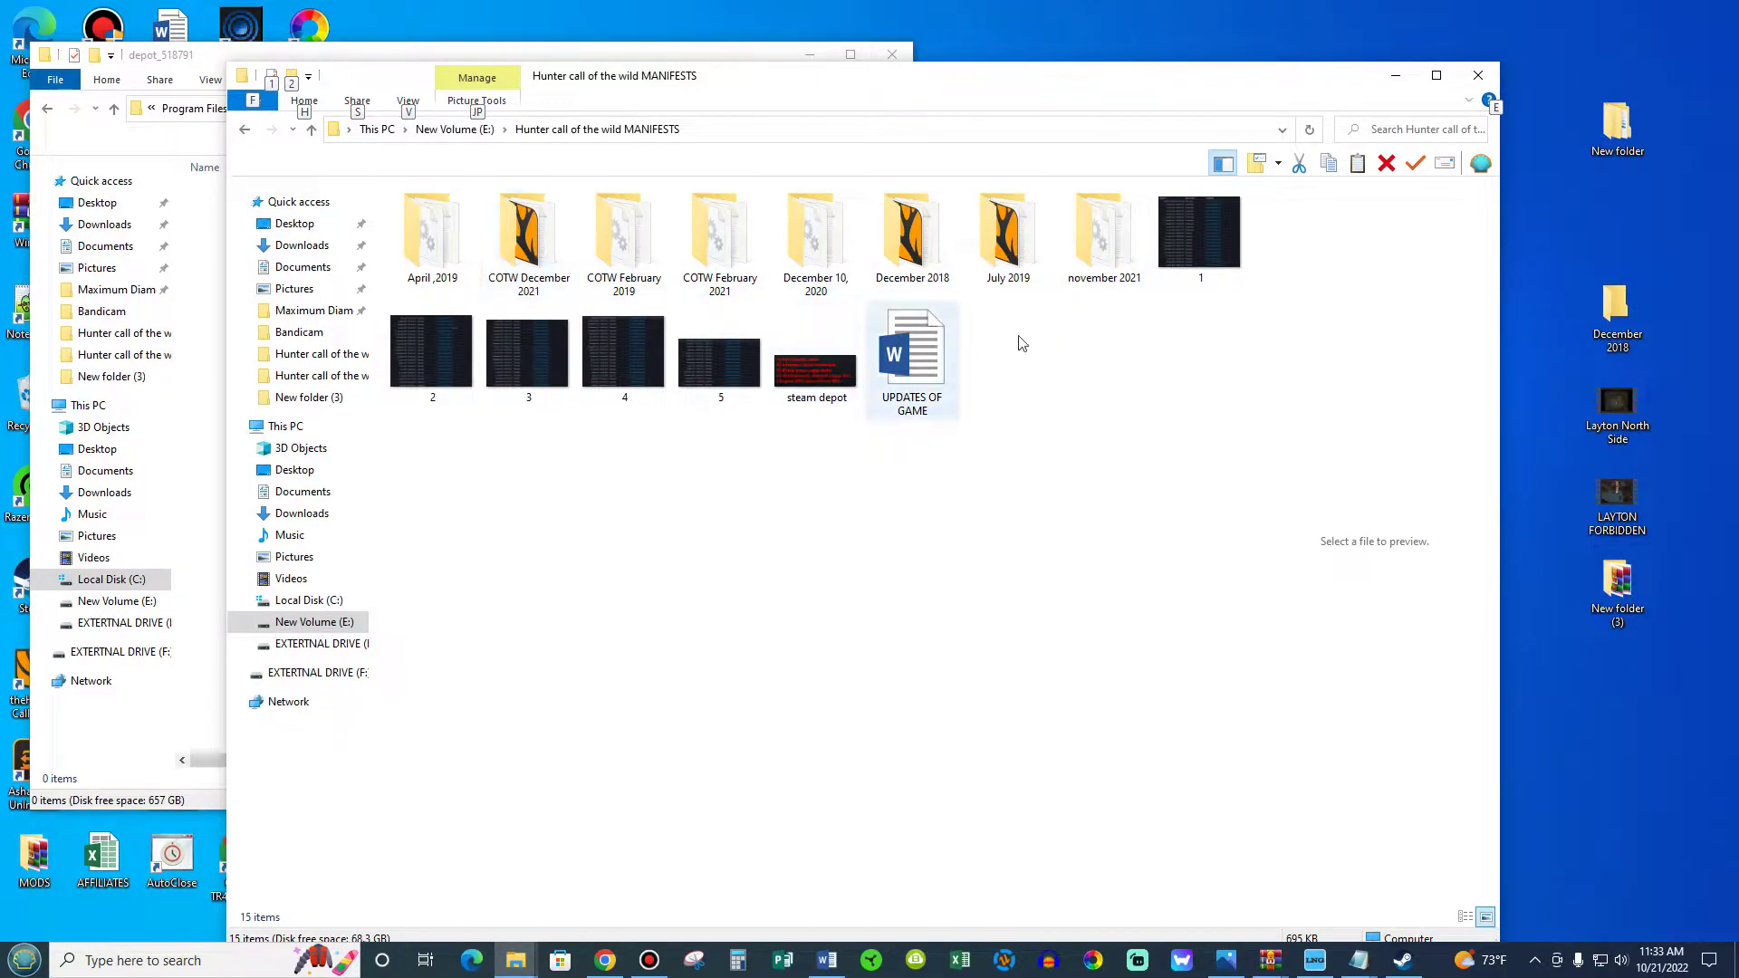
Open the E: backup copy, close the empty depot_518791 window, and launch Steam
{"action": "double_click", "coordinate": [1100, 250]}
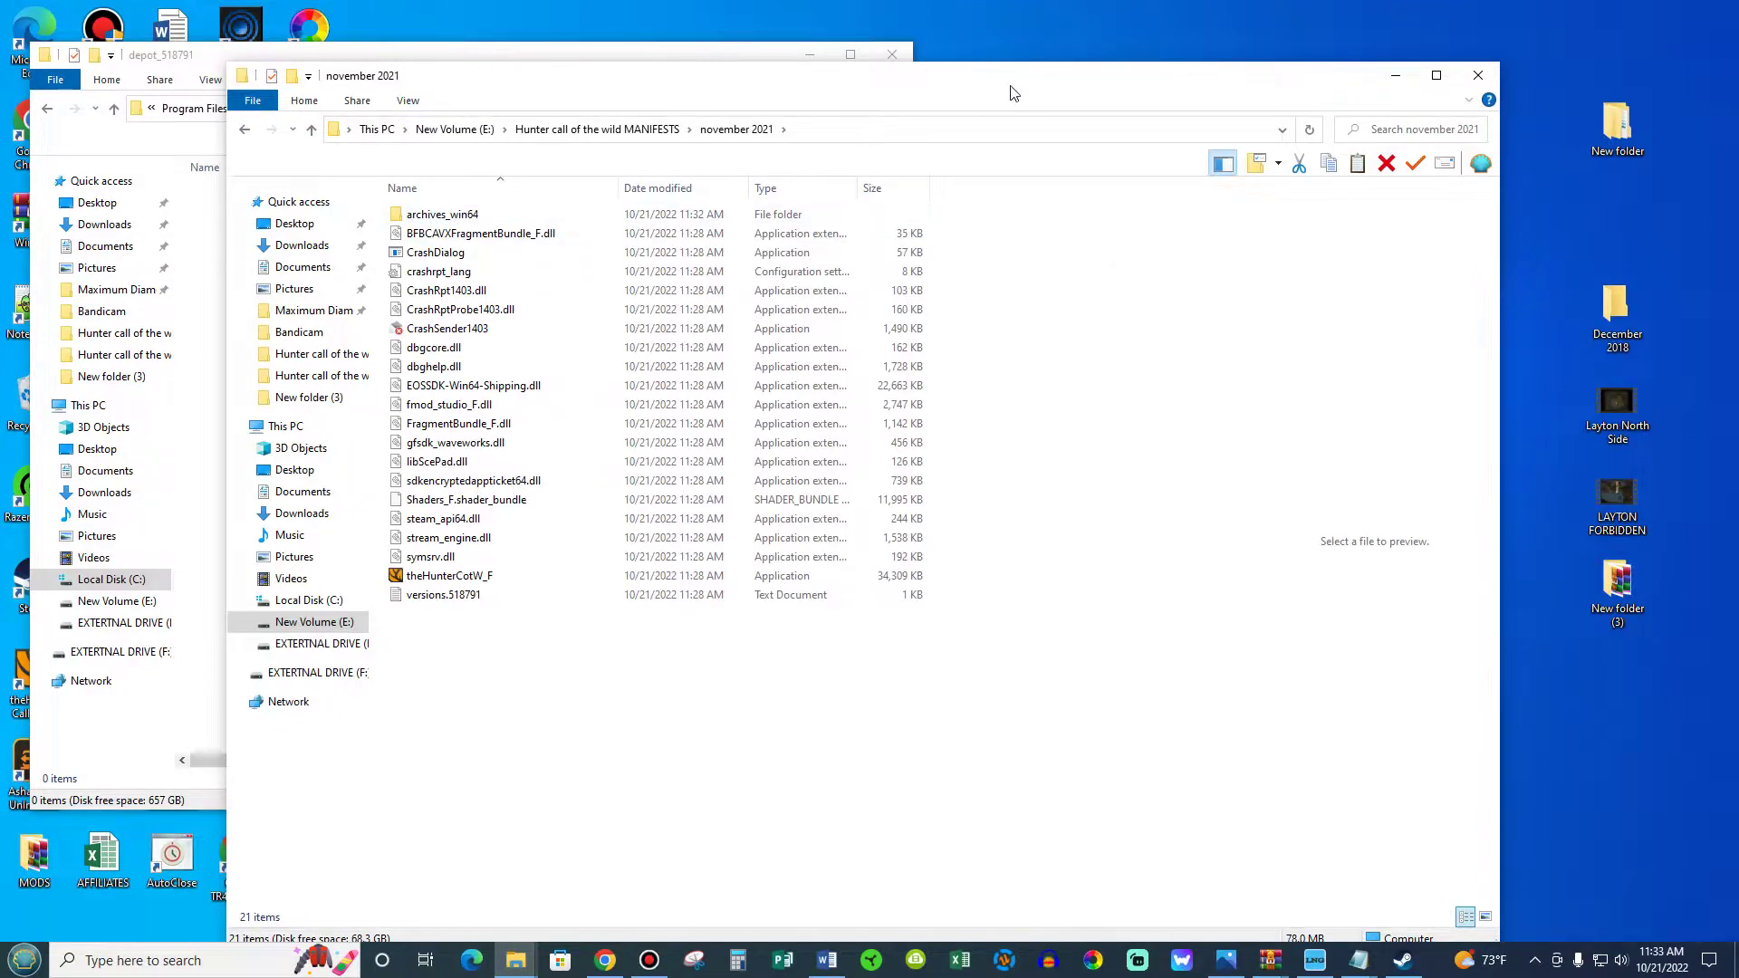
{"action": "left_click_drag", "start_coordinate": [1012, 93], "coordinate": [1496, 114]}
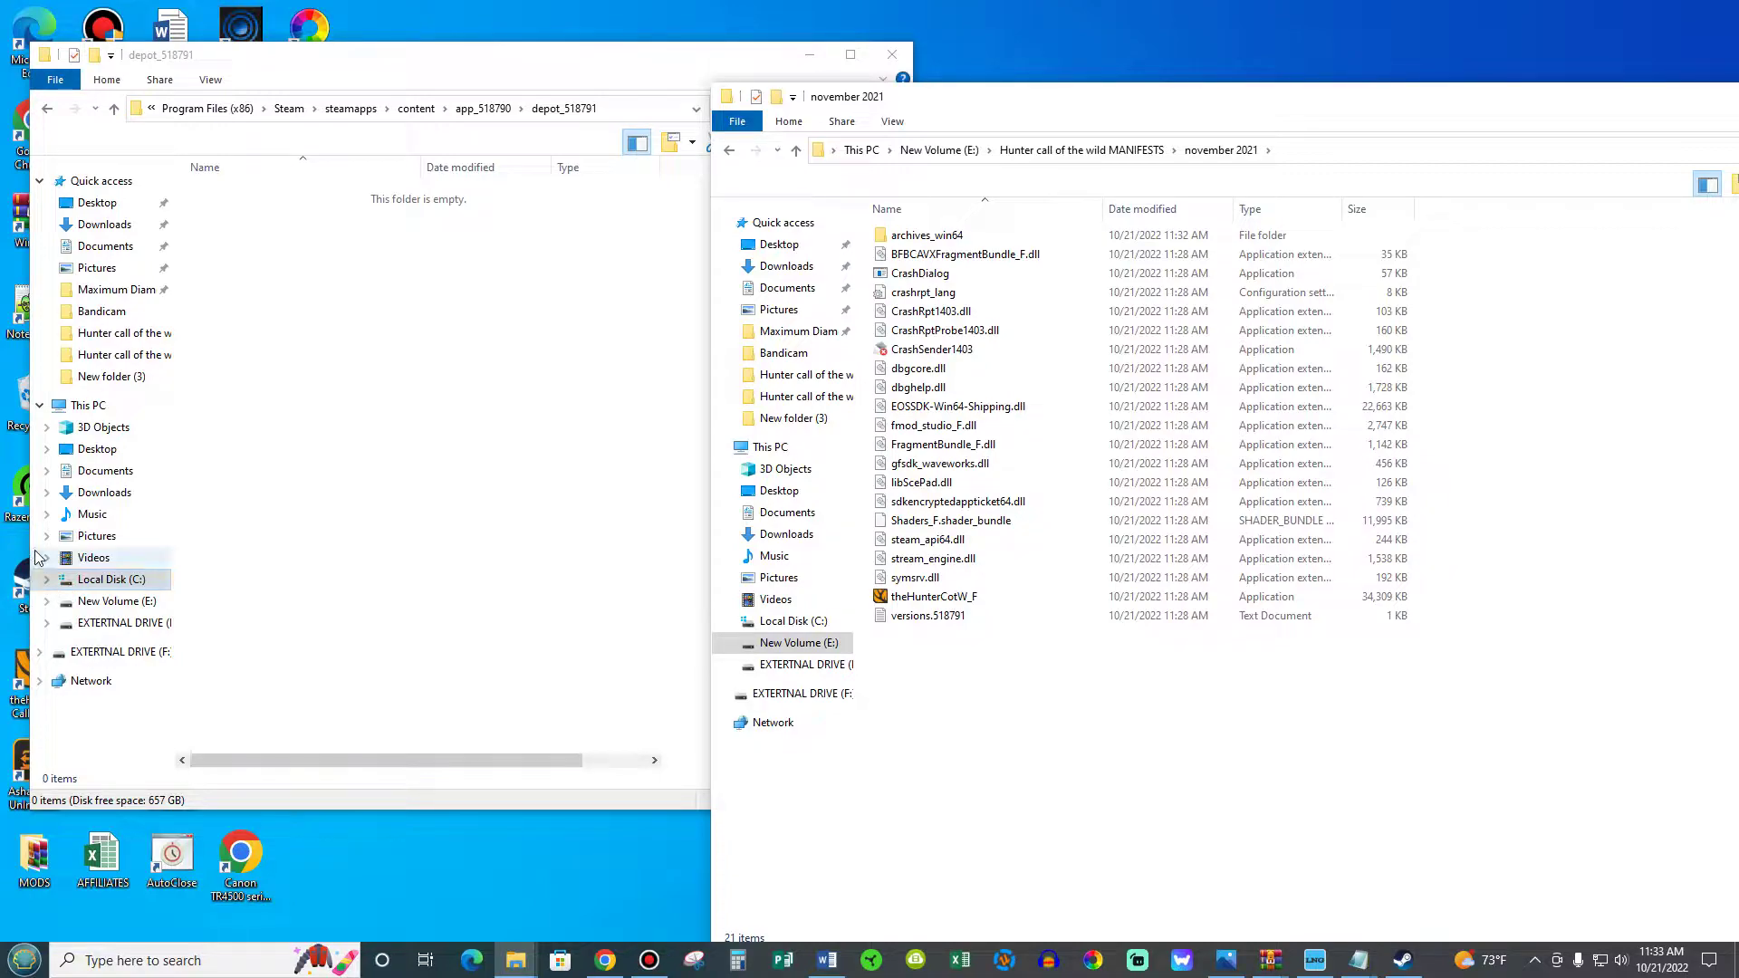
{"action": "left_click", "coordinate": [36, 516]}
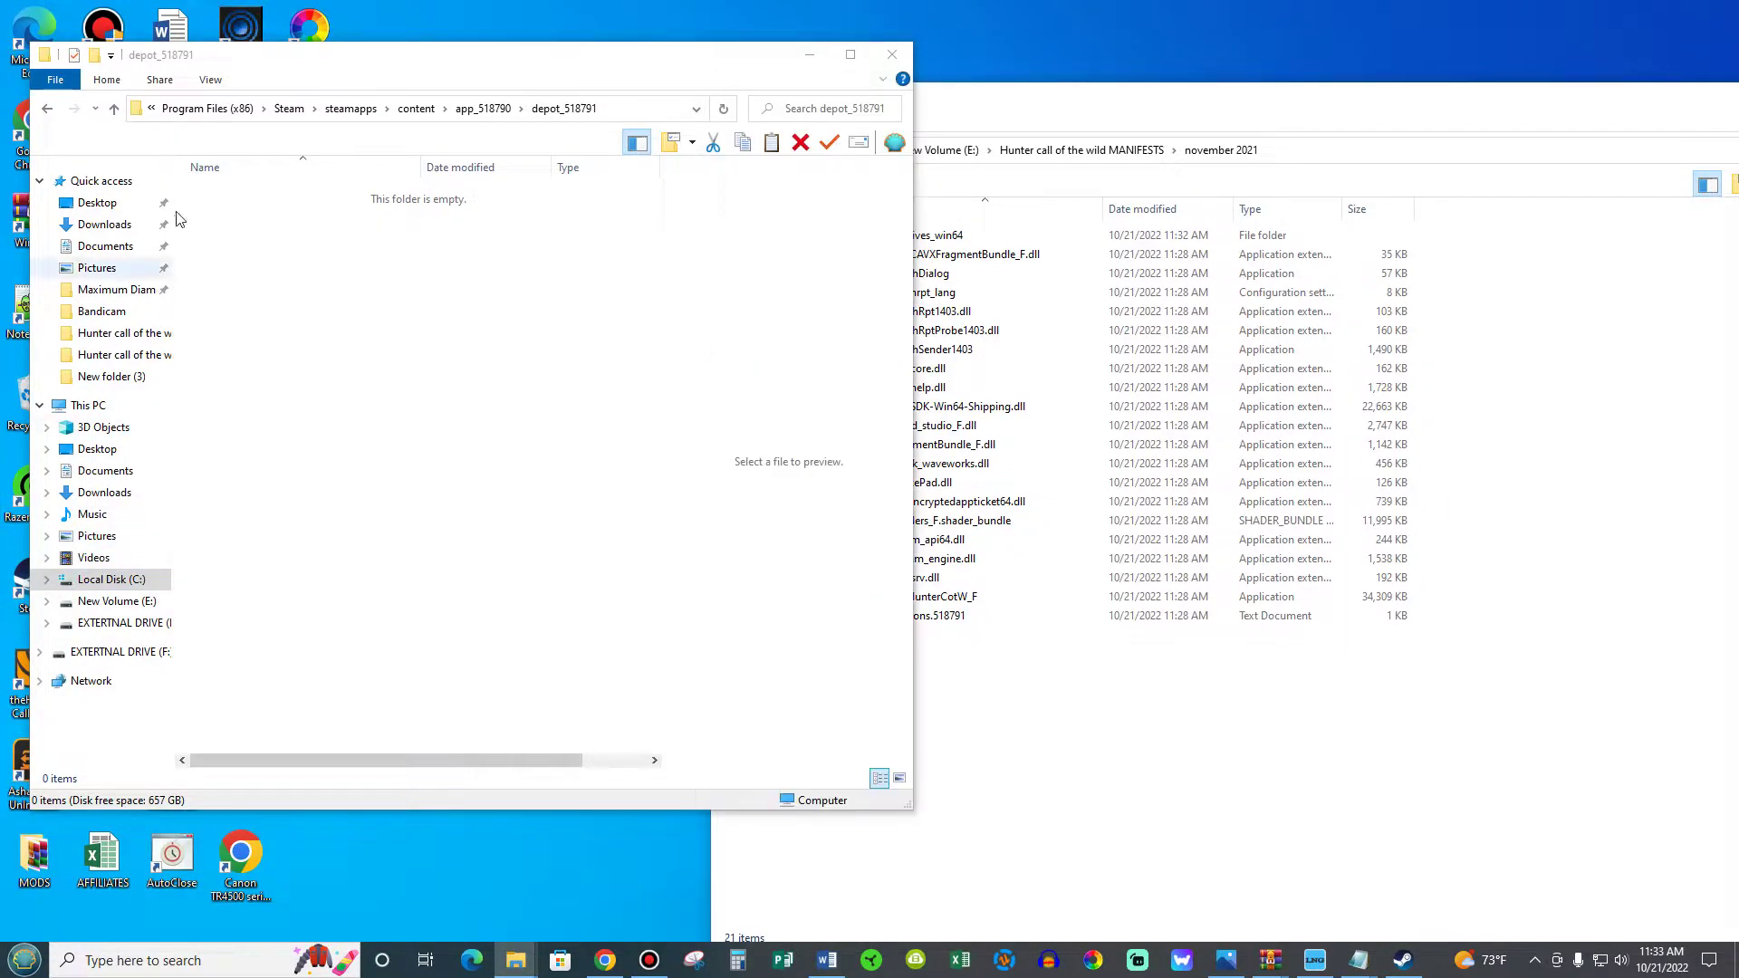
{"action": "left_click", "coordinate": [893, 56]}
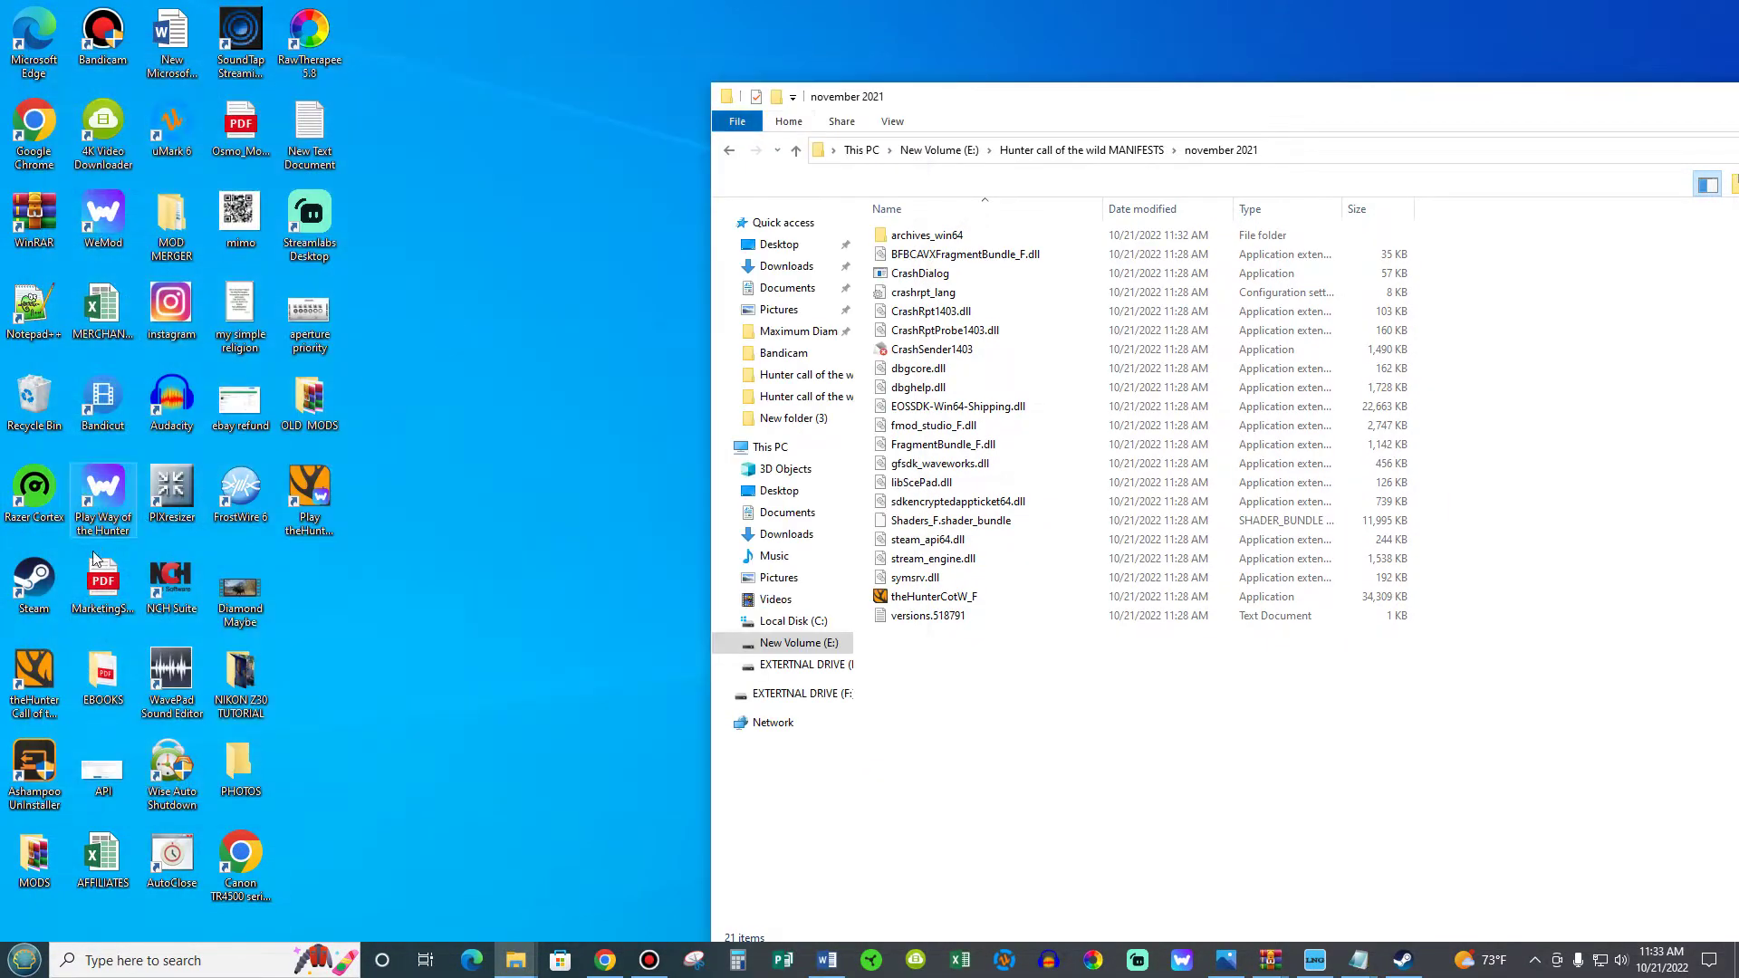
{"action": "double_click", "coordinate": [50, 589]}
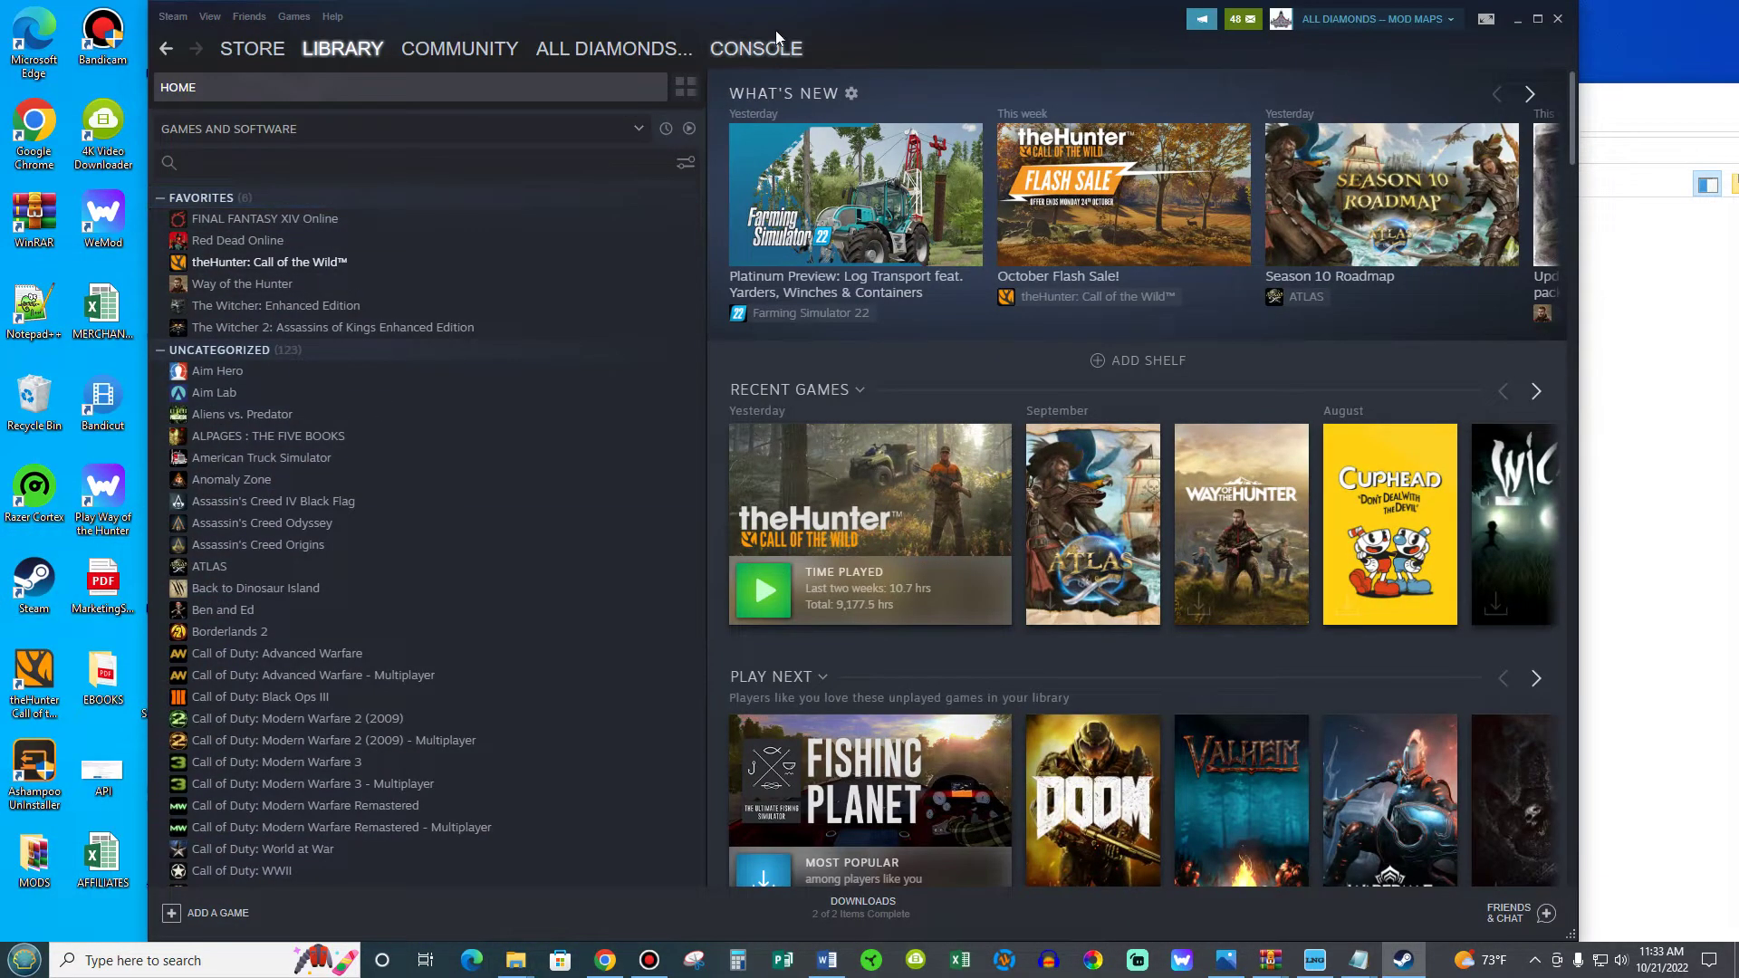
Show the Local Files page of theHunter: Call of the Wild's Steam properties
{"action": "left_click_drag", "start_coordinate": [726, 9], "coordinate": [609, 9]}
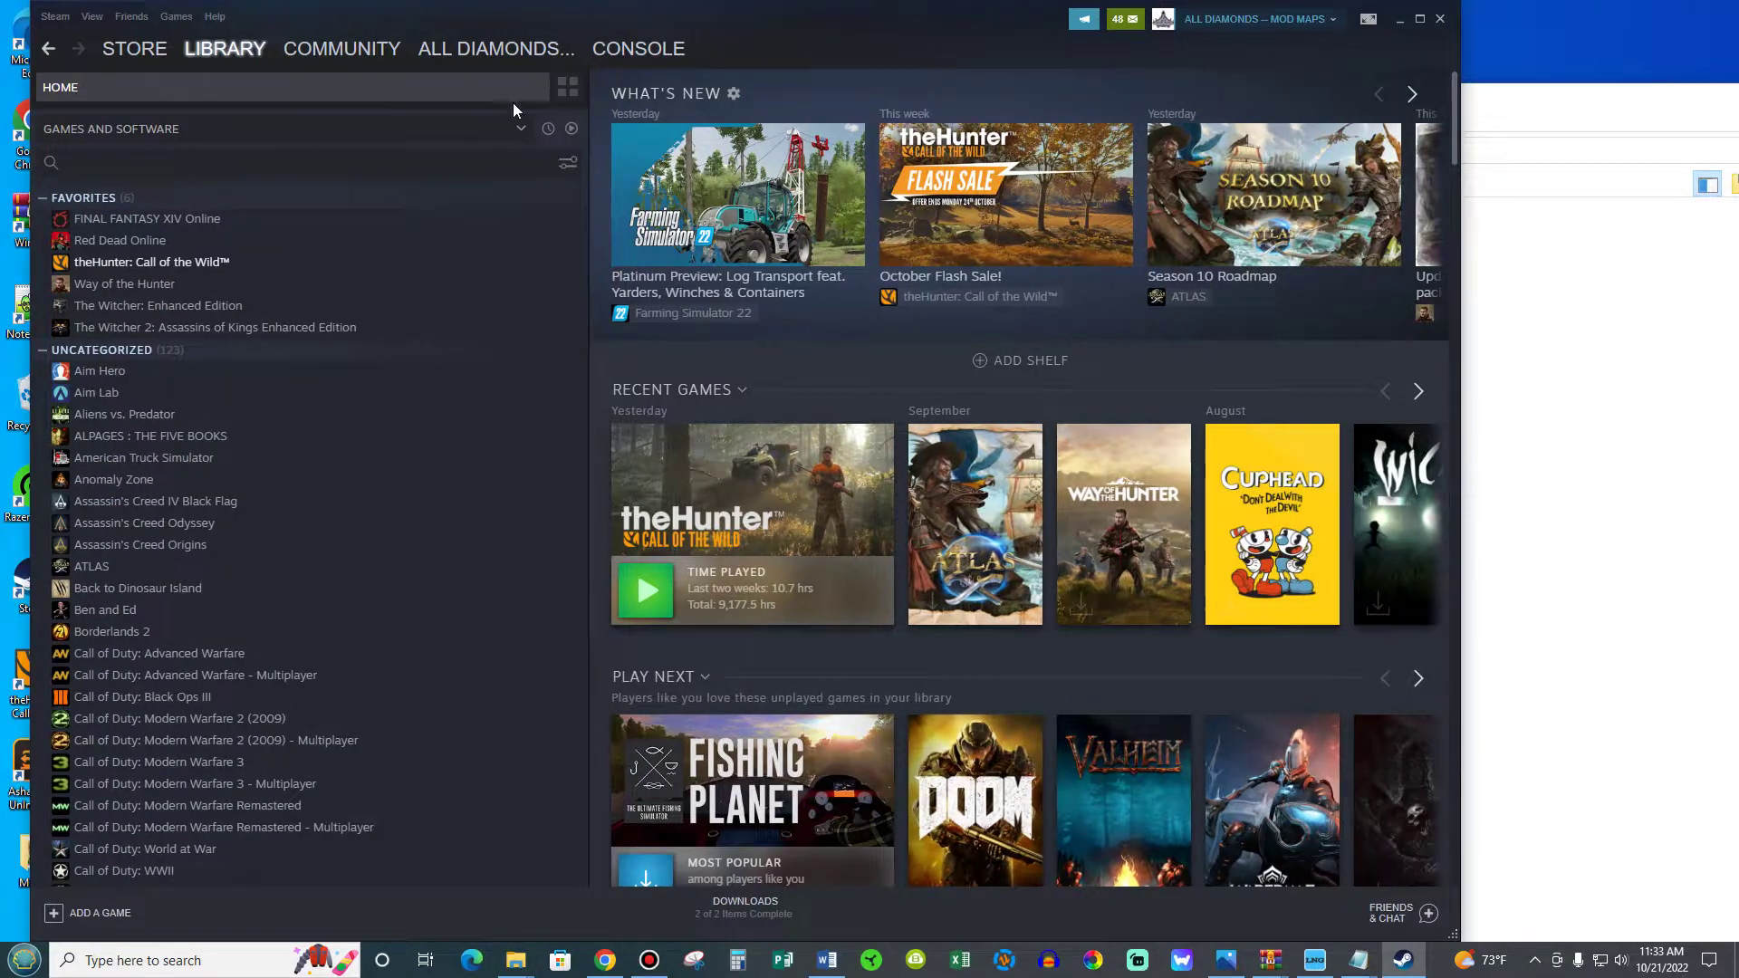
{"action": "right_click", "coordinate": [197, 261]}
{"action": "left_click", "coordinate": [237, 376]}
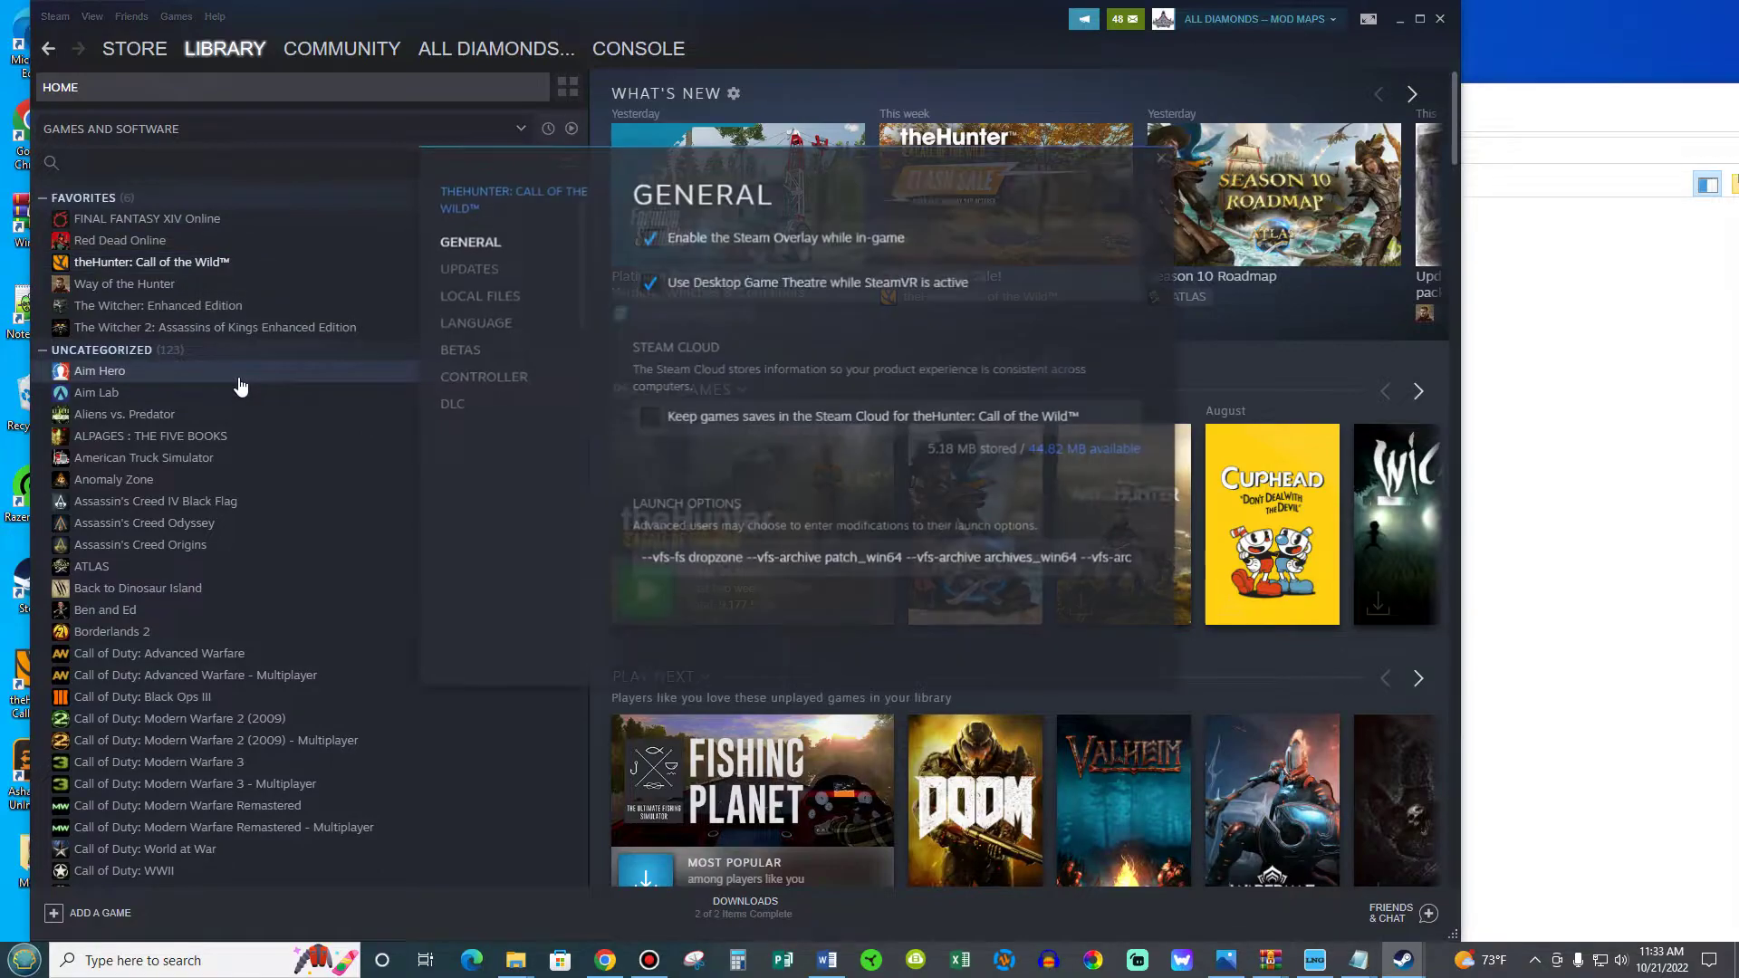
{"action": "left_click", "coordinate": [504, 299]}
Browse to the theHunterCotW install folder and permanently delete all 23 items
{"action": "left_click", "coordinate": [962, 237]}
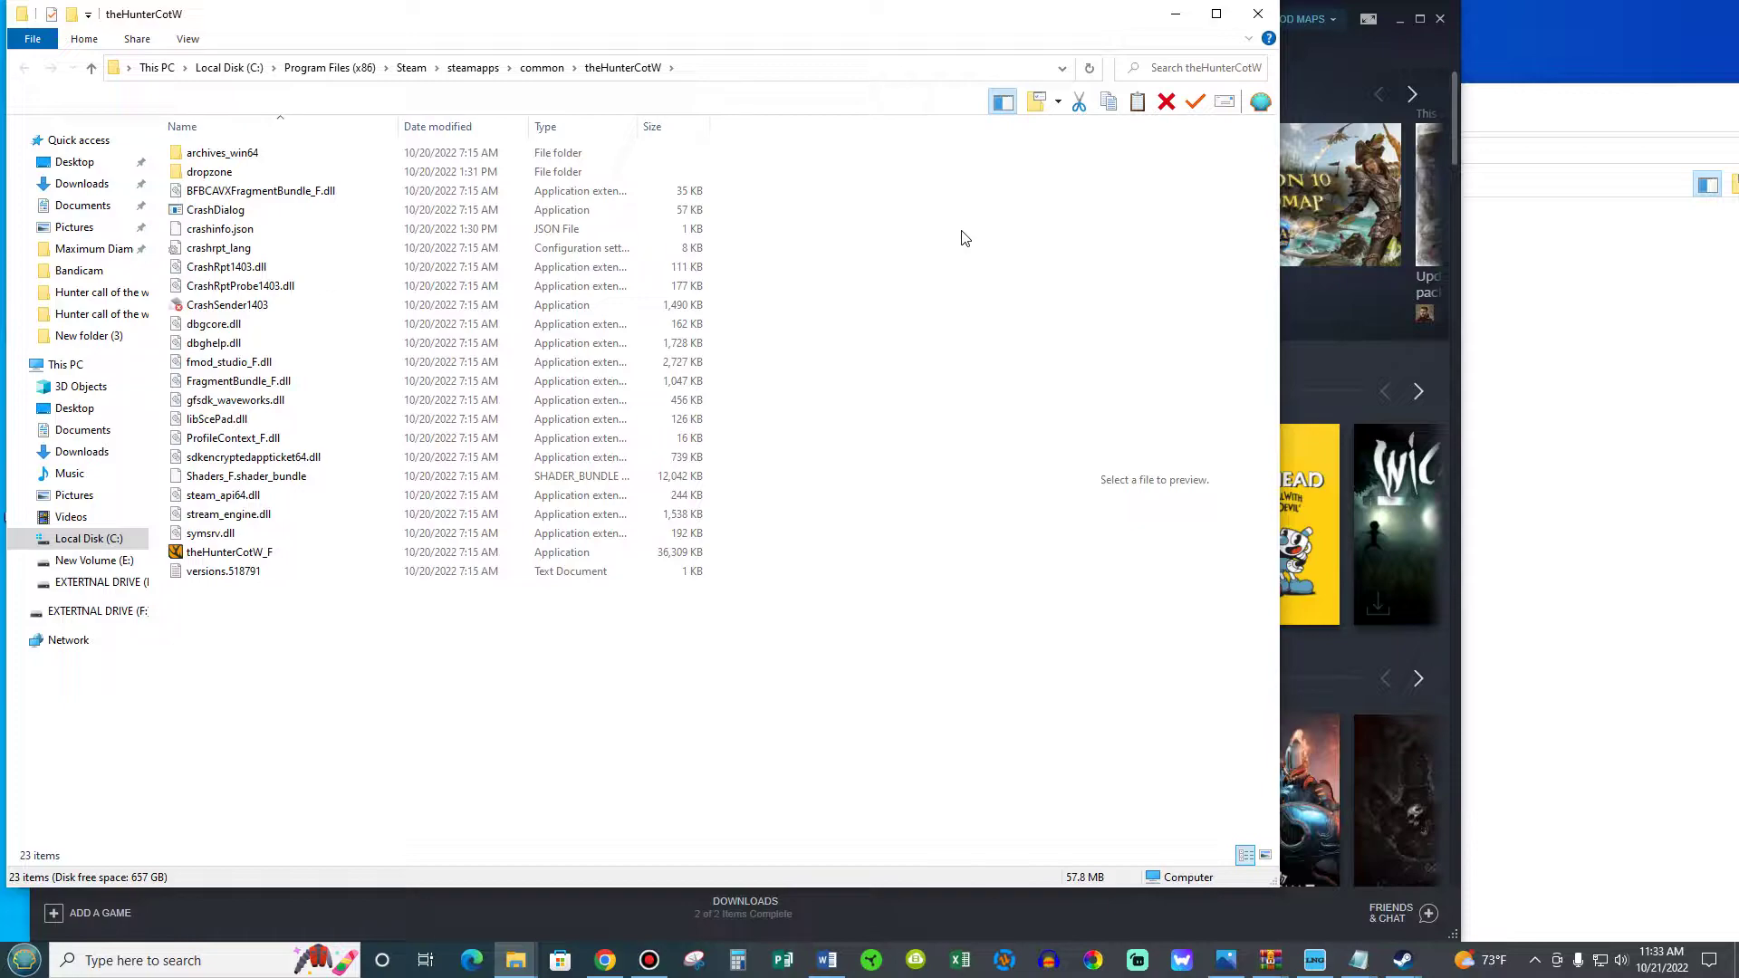
{"action": "left_click", "coordinate": [1521, 338]}
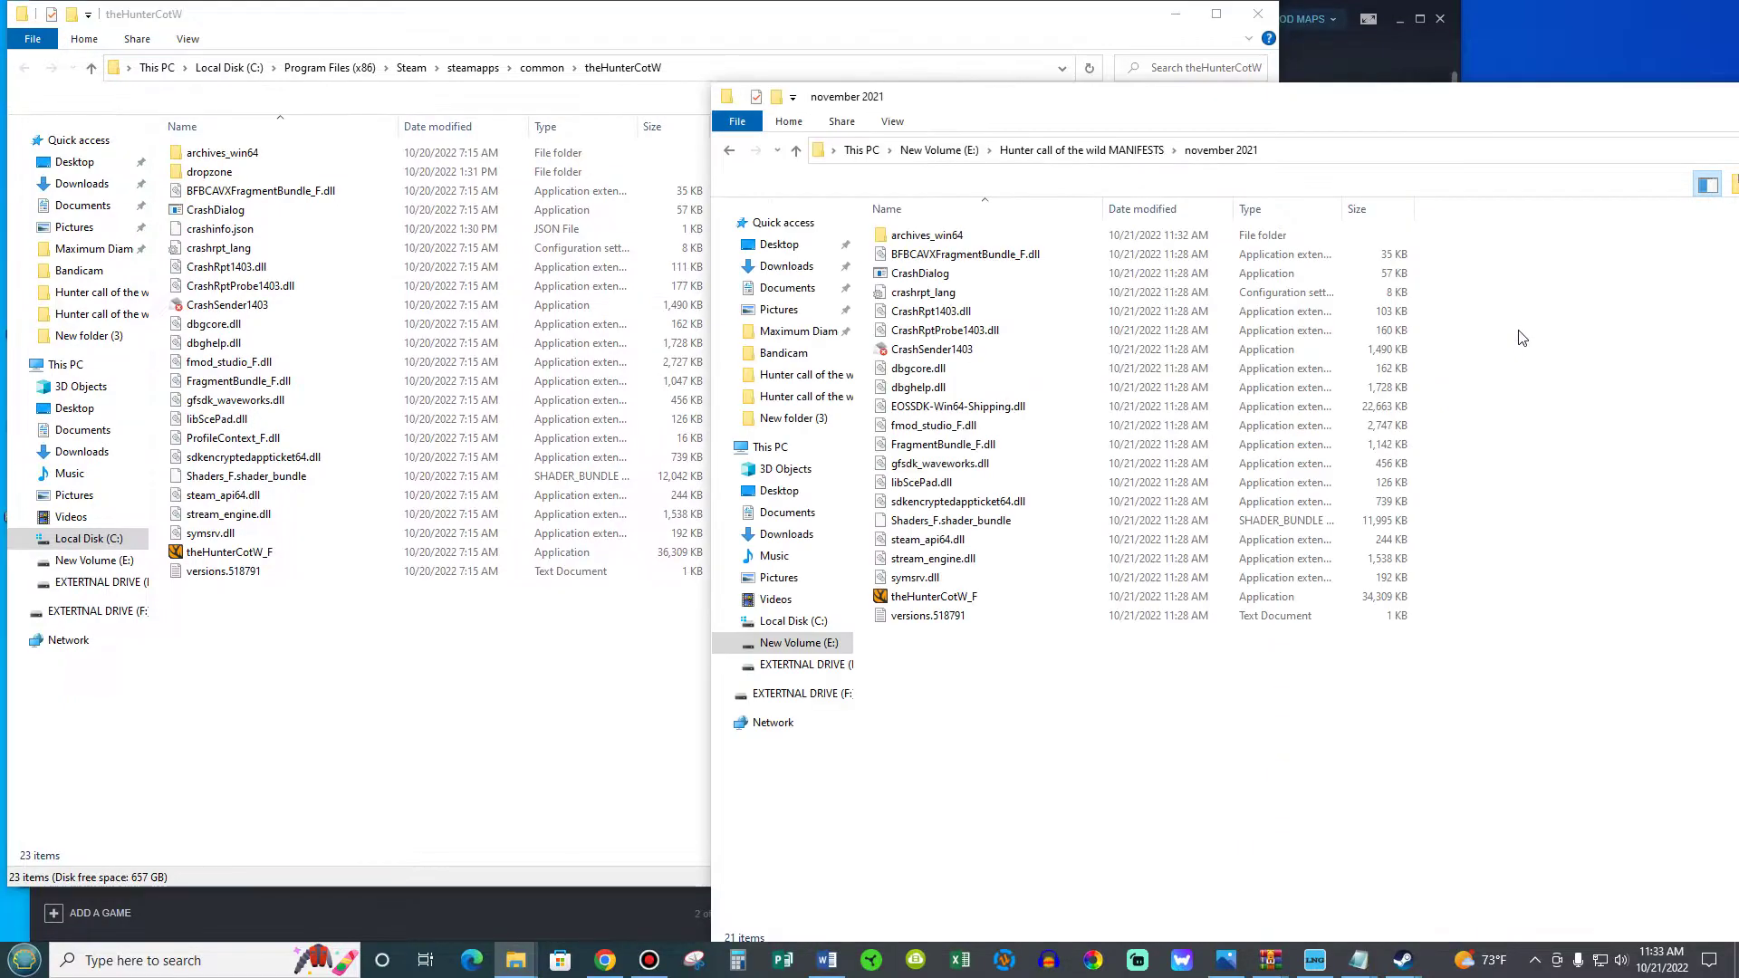
{"action": "left_click", "coordinate": [460, 776]}
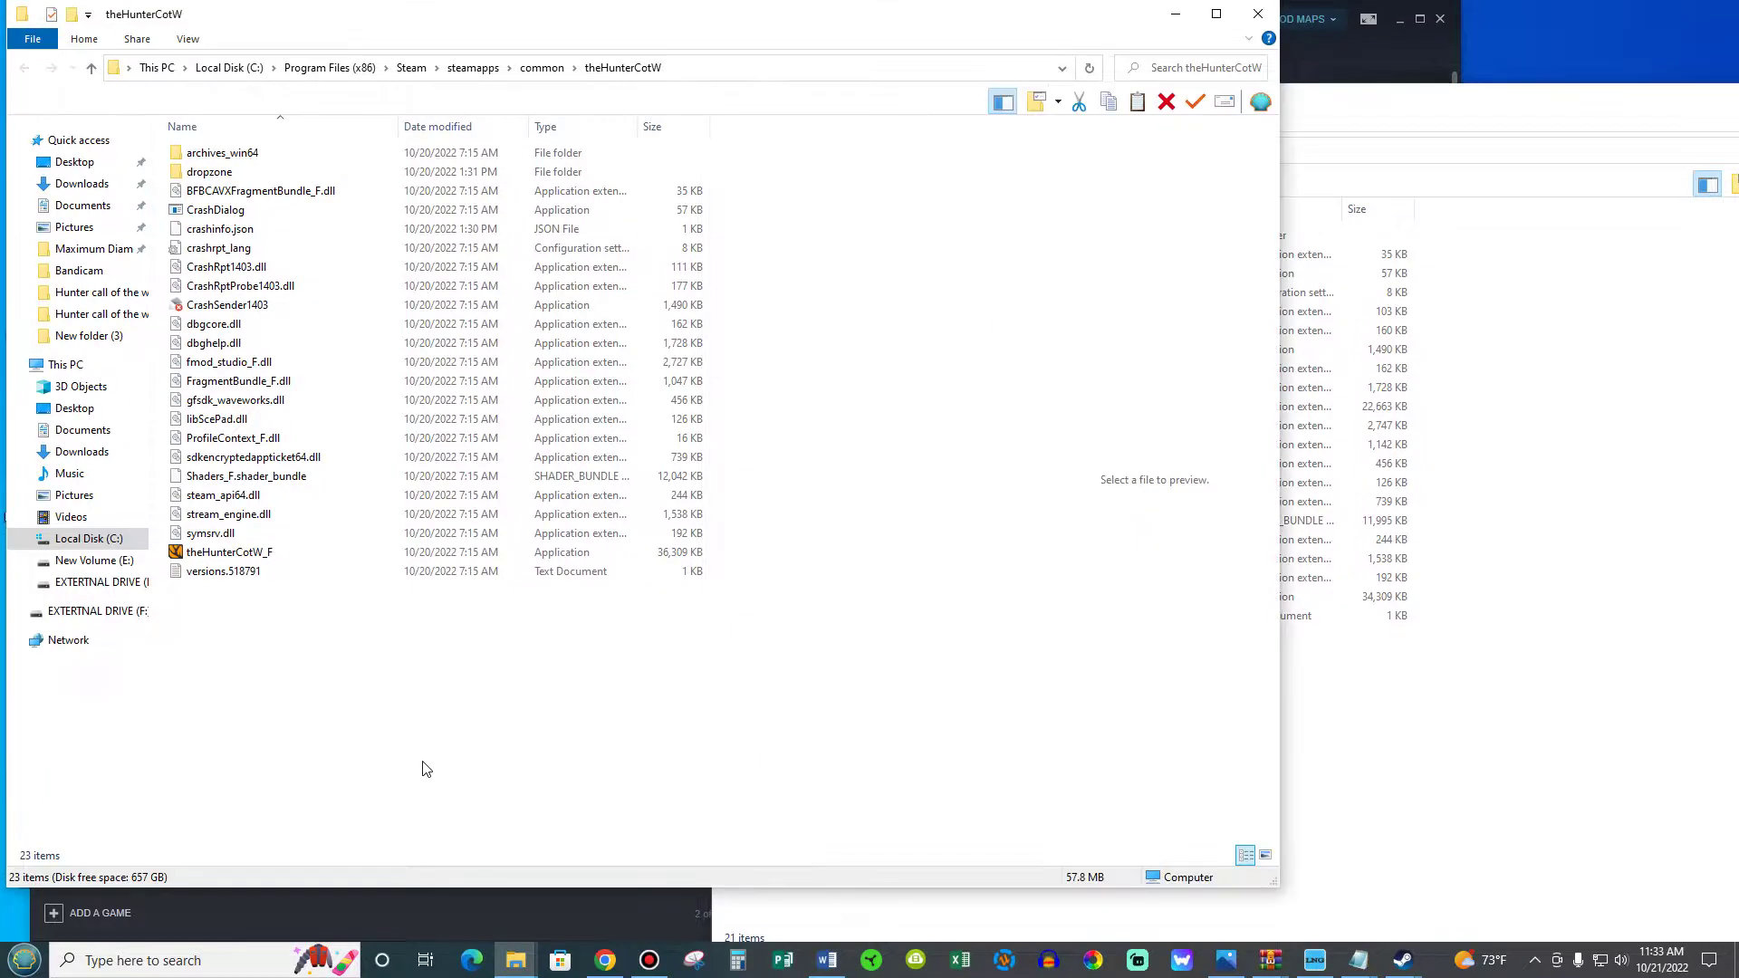
{"action": "left_click", "coordinate": [217, 161]}
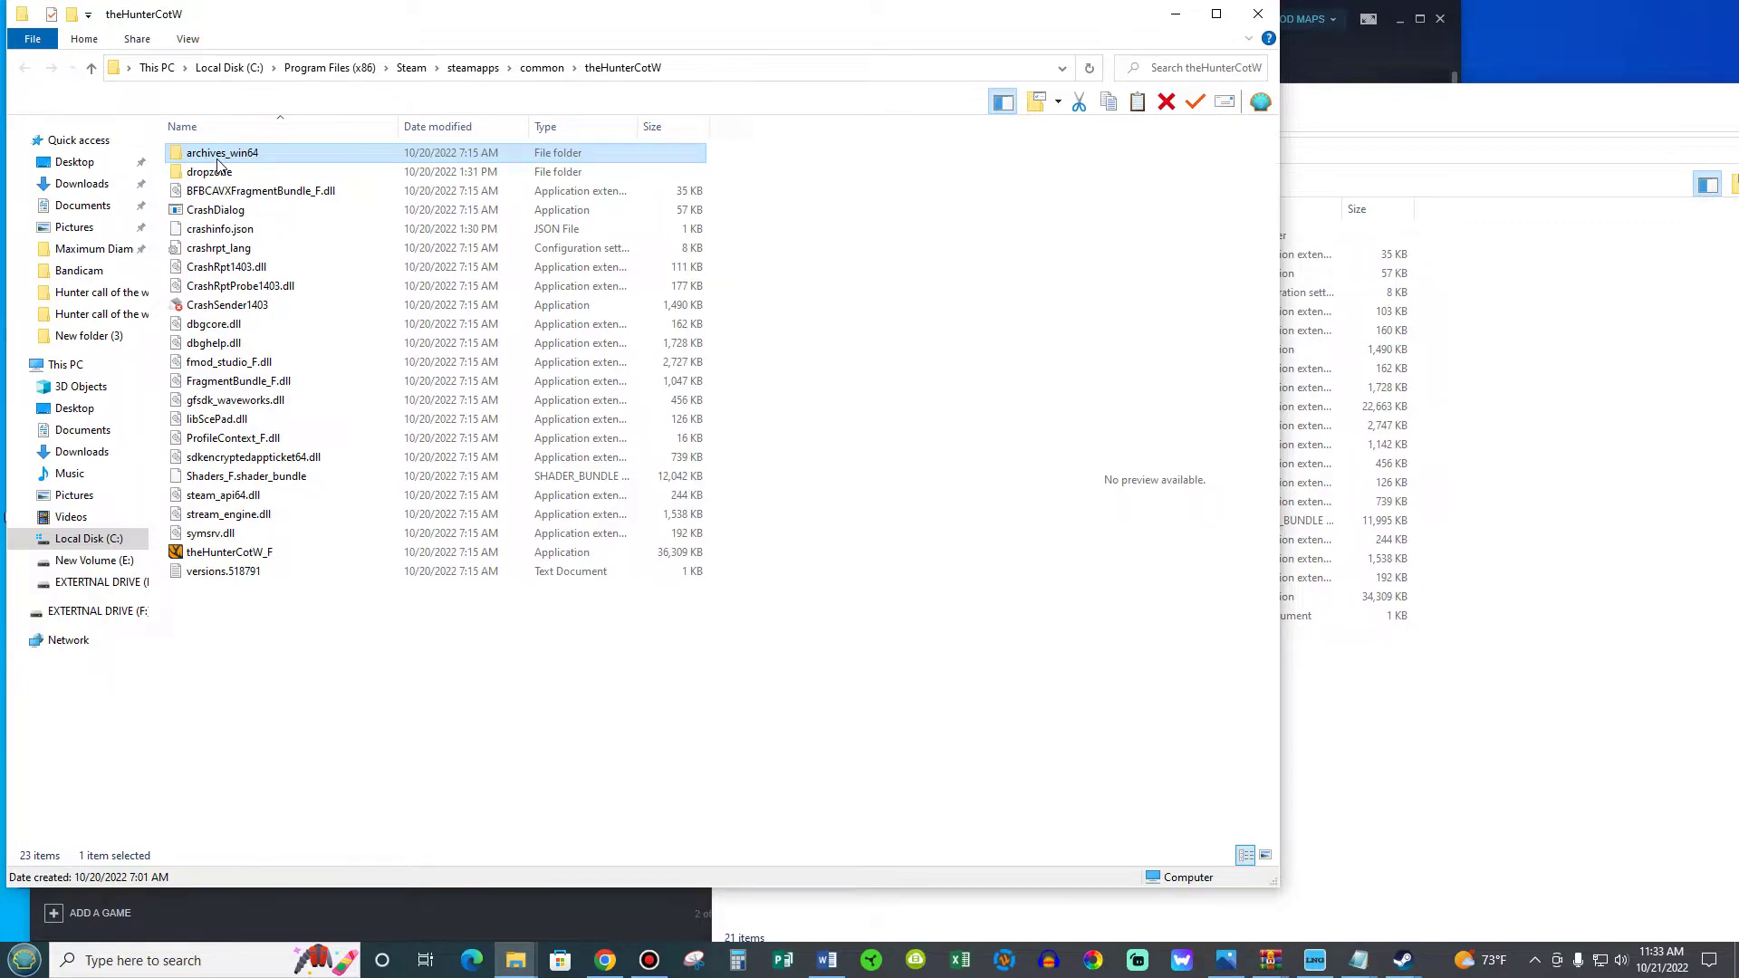
{"action": "key", "text": "ctrl+a"}
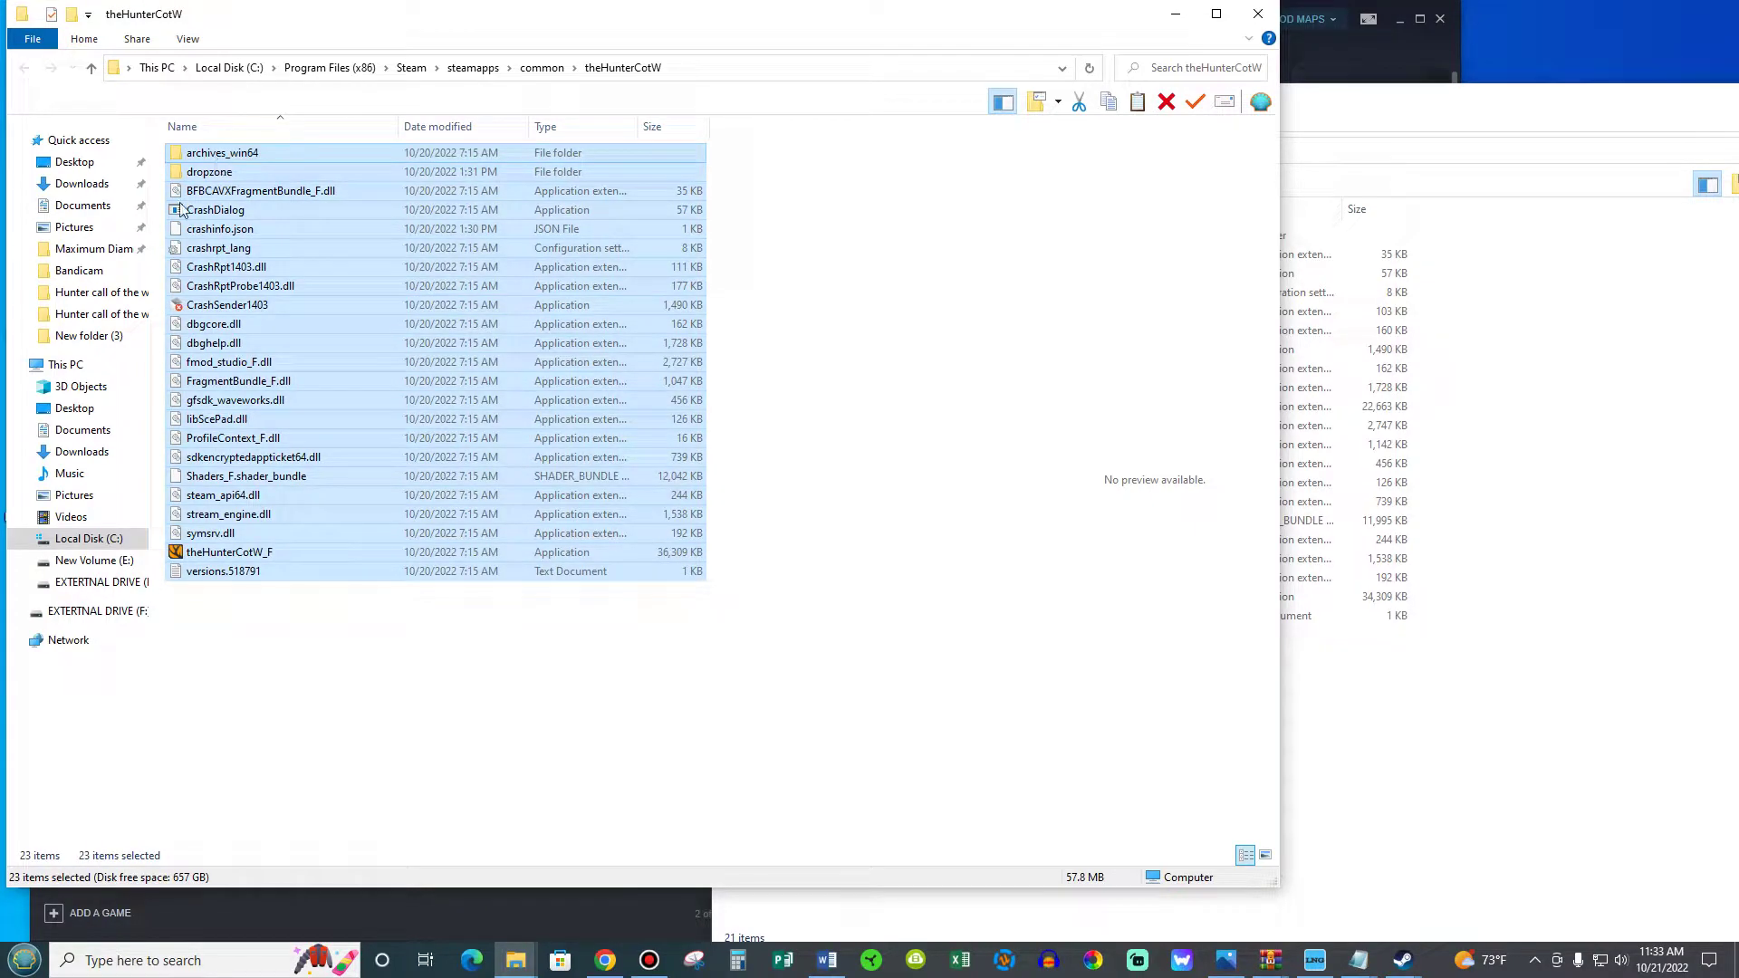
{"action": "right_click", "coordinate": [319, 289]}
{"action": "left_click", "coordinate": [402, 543]}
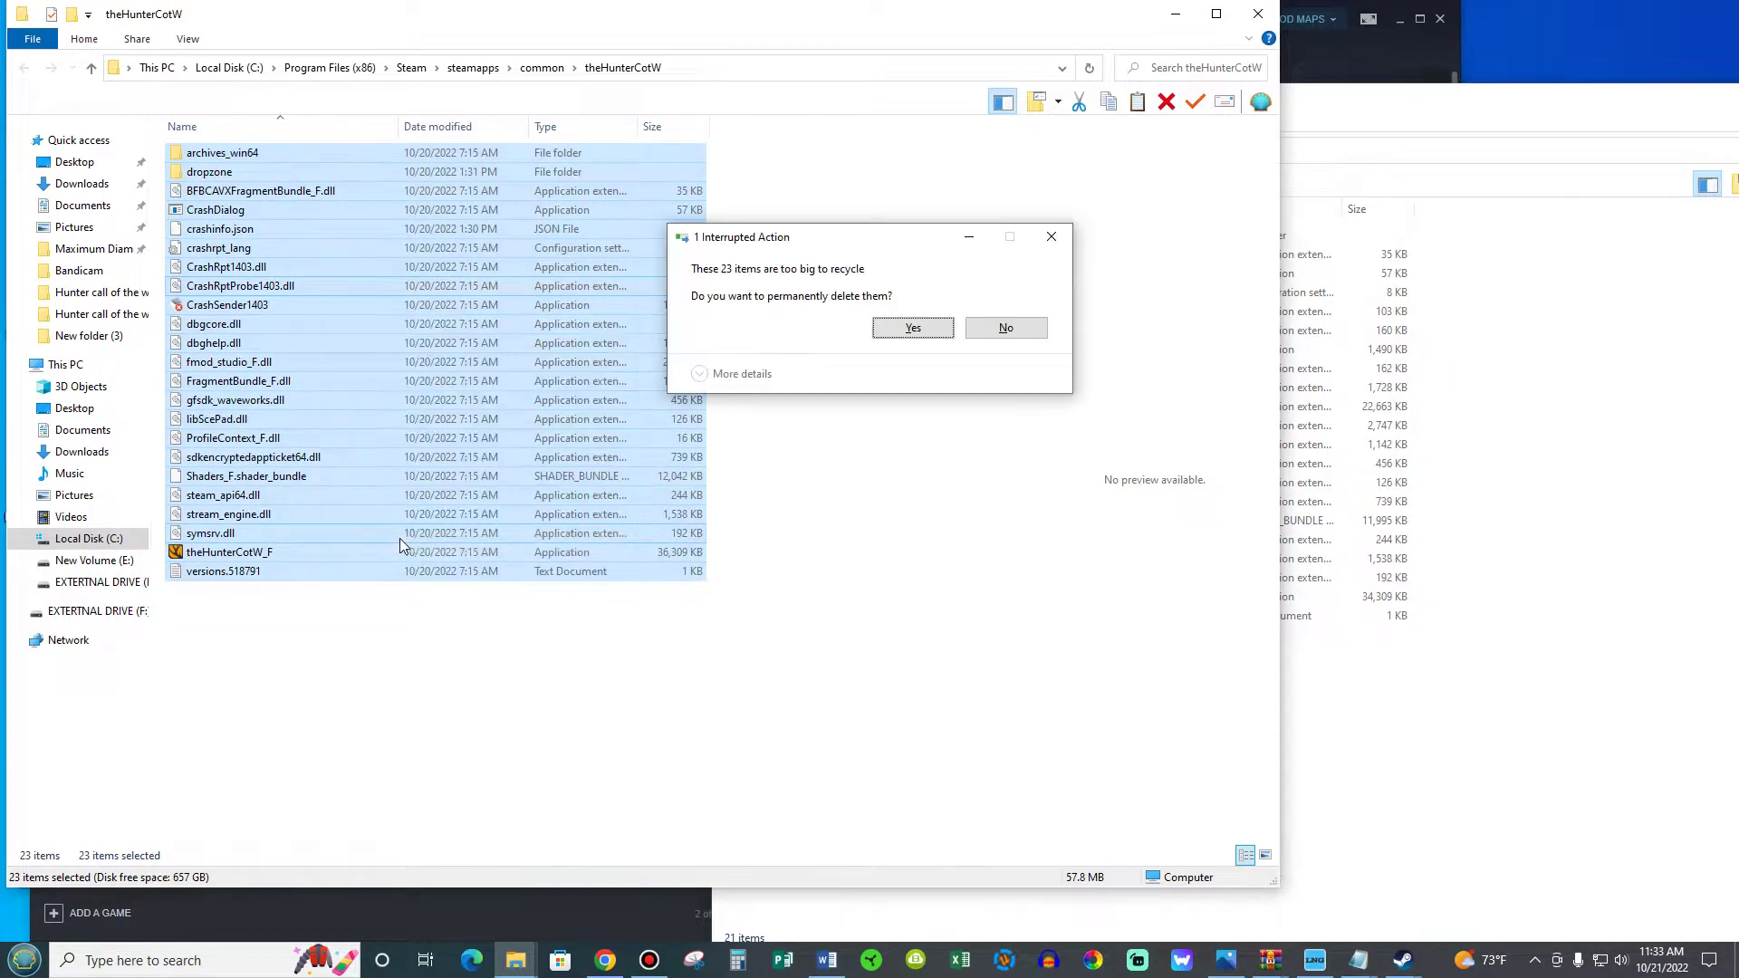
{"action": "left_click", "coordinate": [910, 328]}
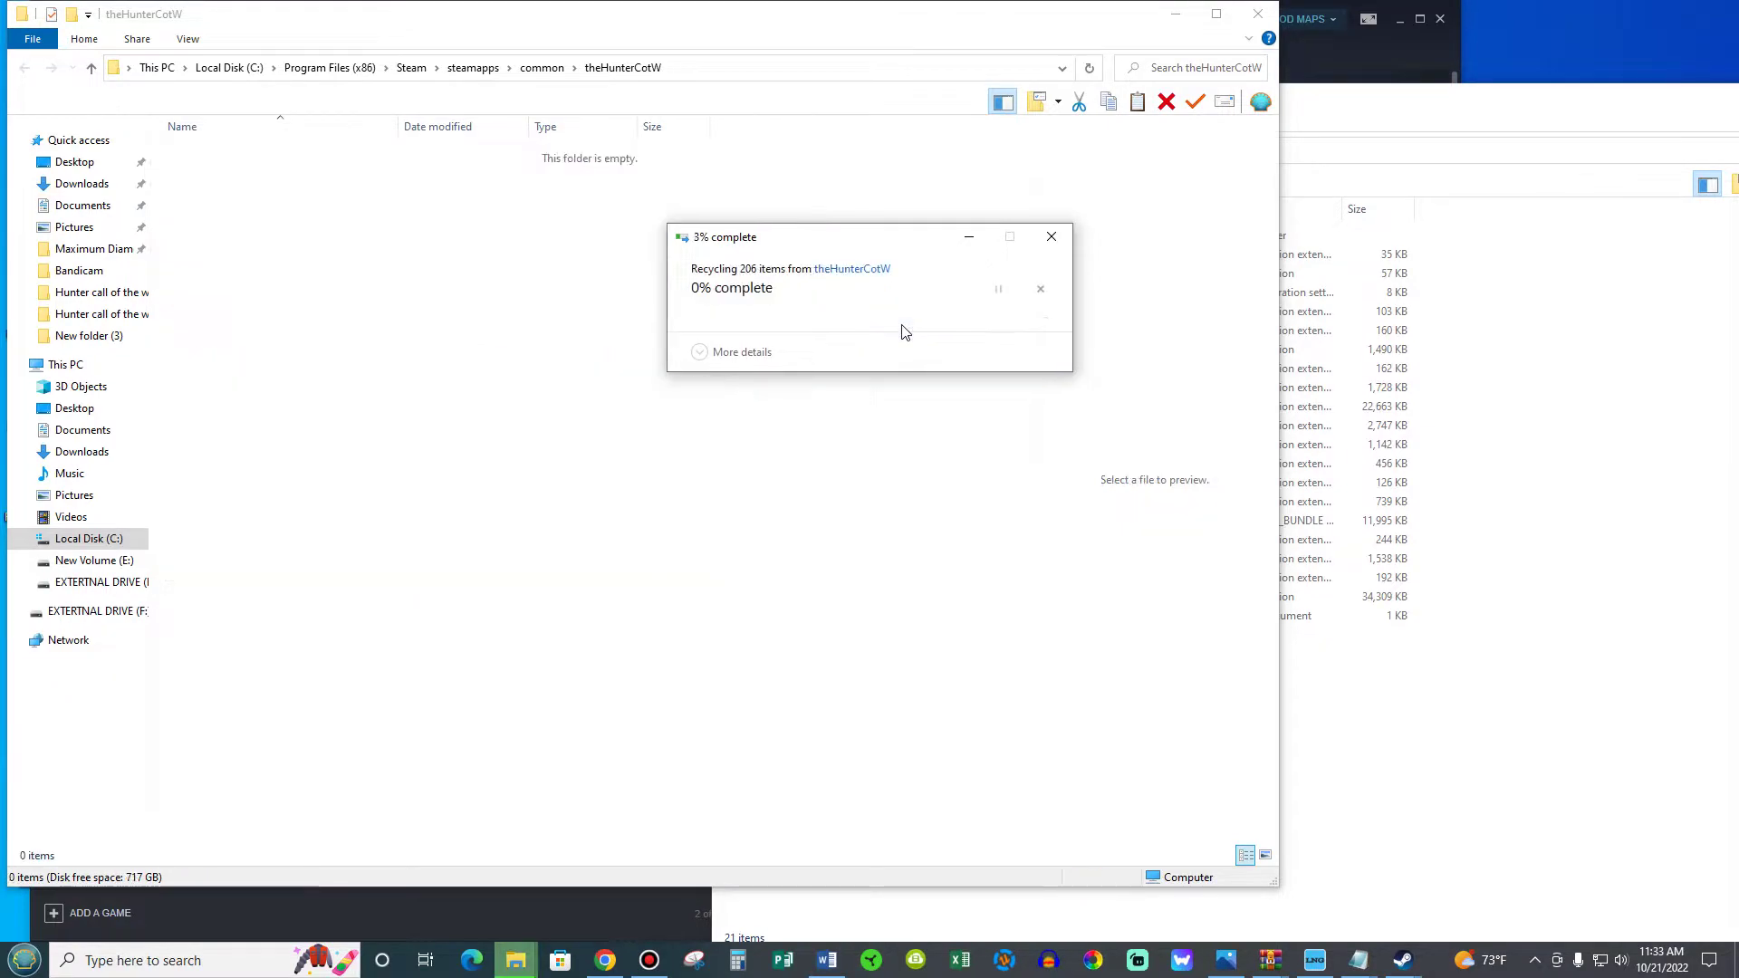
Copy the 21 november 2021 files into theHunterCotW and close that window
{"action": "left_click", "coordinate": [1479, 807]}
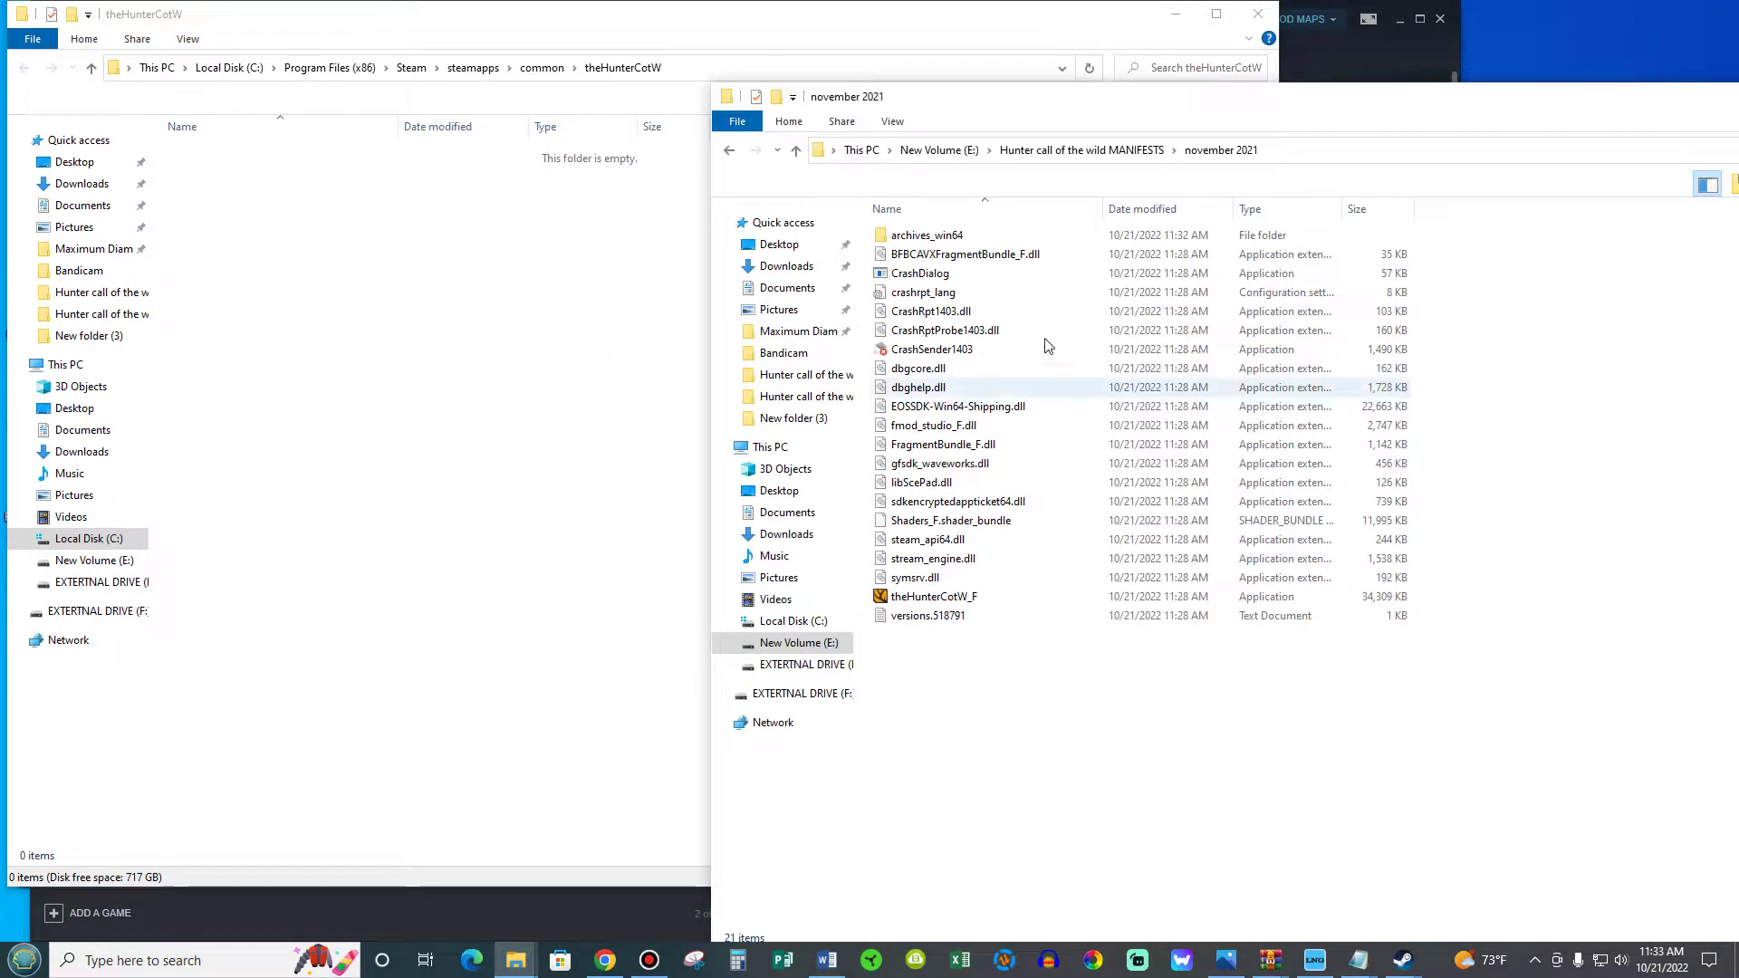
{"action": "left_click", "coordinate": [956, 237]}
{"action": "key", "text": "ctrl+a"}
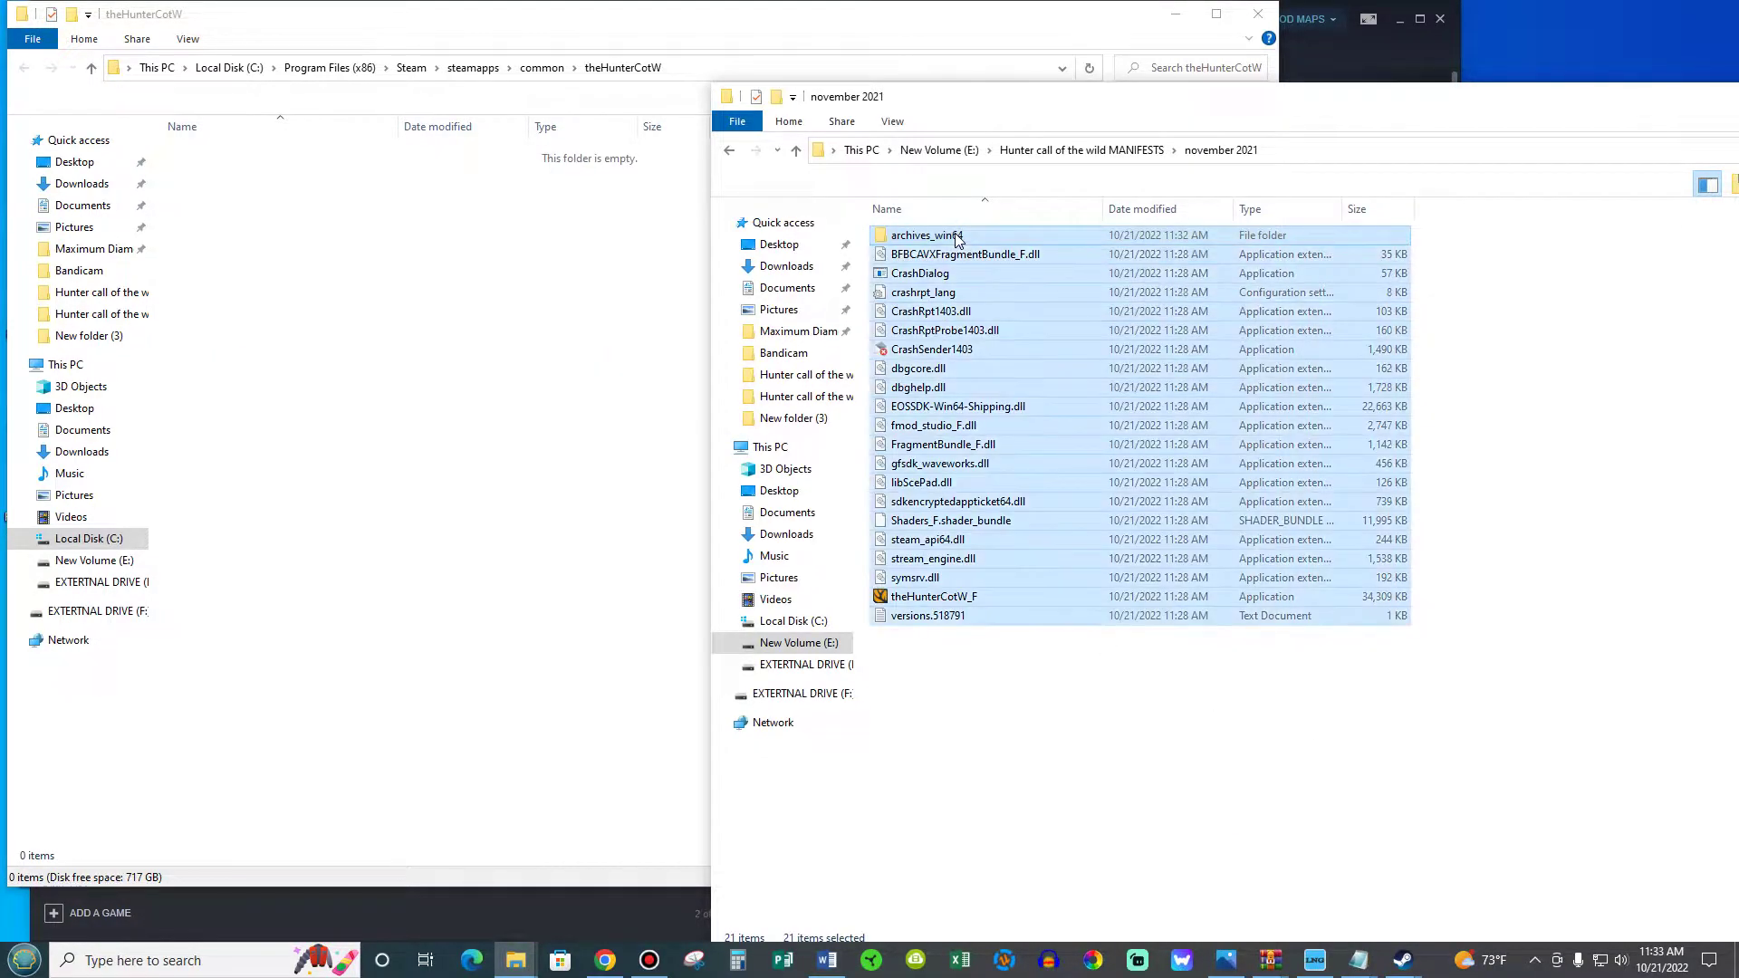
{"action": "left_click_drag", "start_coordinate": [954, 232], "coordinate": [388, 374]}
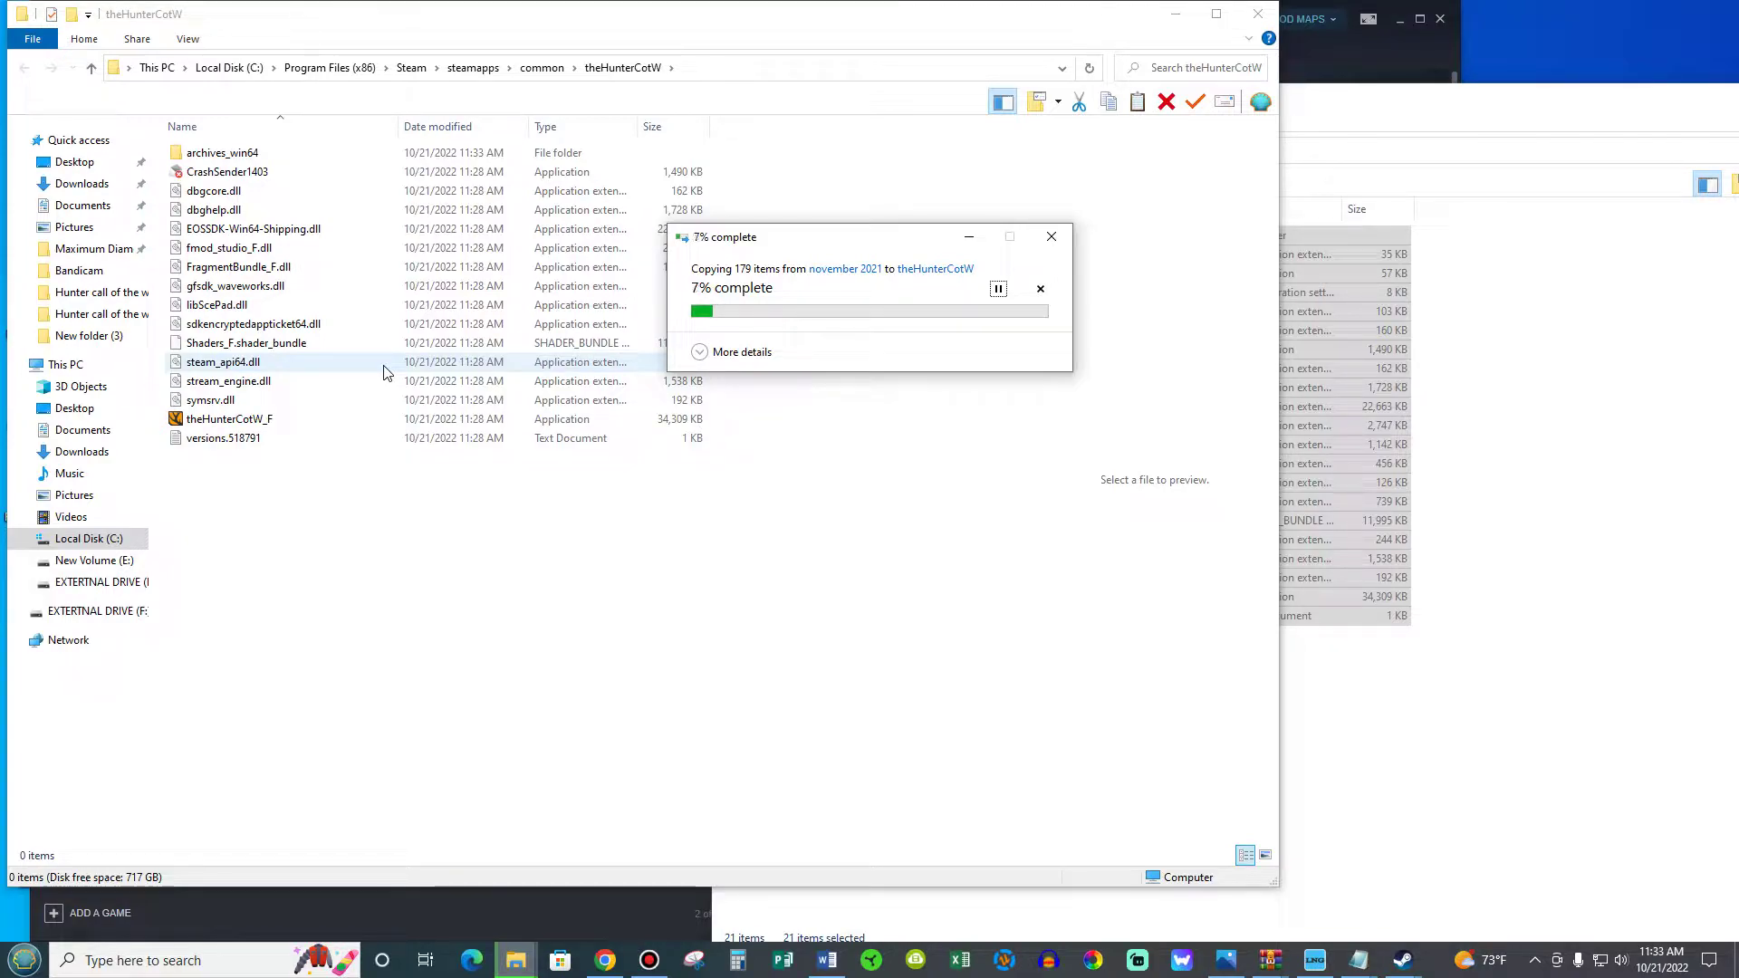
{"action": "key", "text": "alt"}
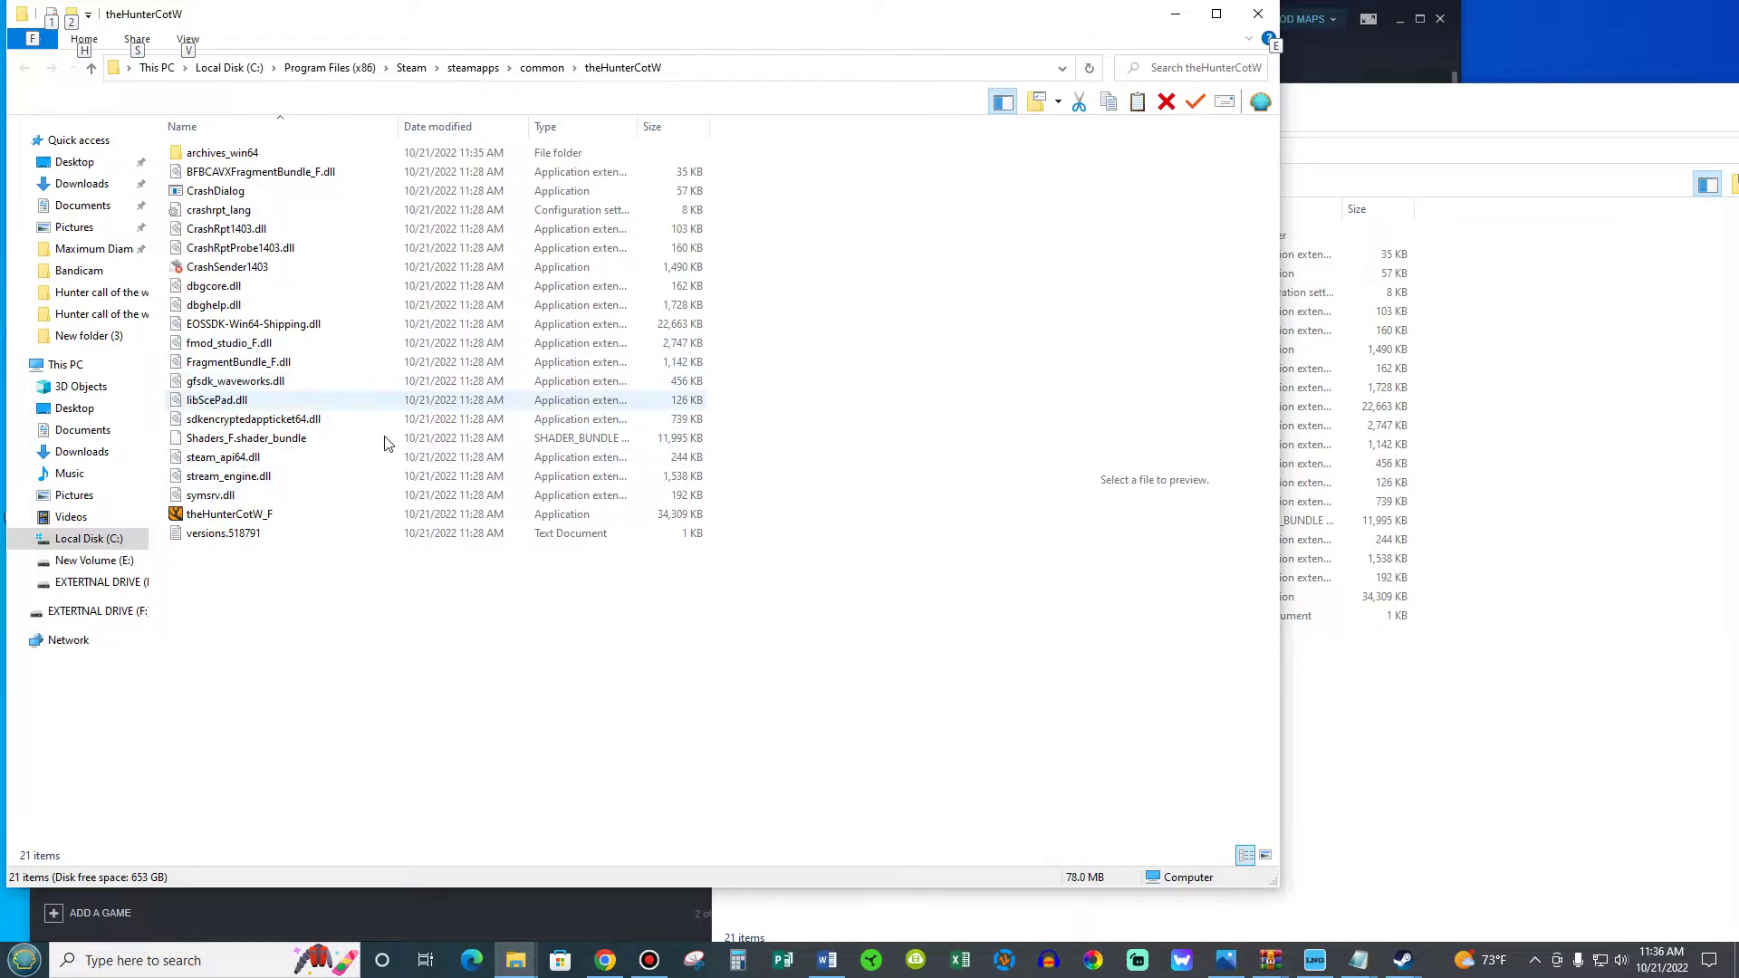
{"action": "left_click", "coordinate": [1257, 14]}
Close the november 2021 window, the game's Properties dialog, and Steam
{"action": "left_click_drag", "start_coordinate": [1273, 120], "coordinate": [826, 117]}
{"action": "key", "text": "alt+Tab"}
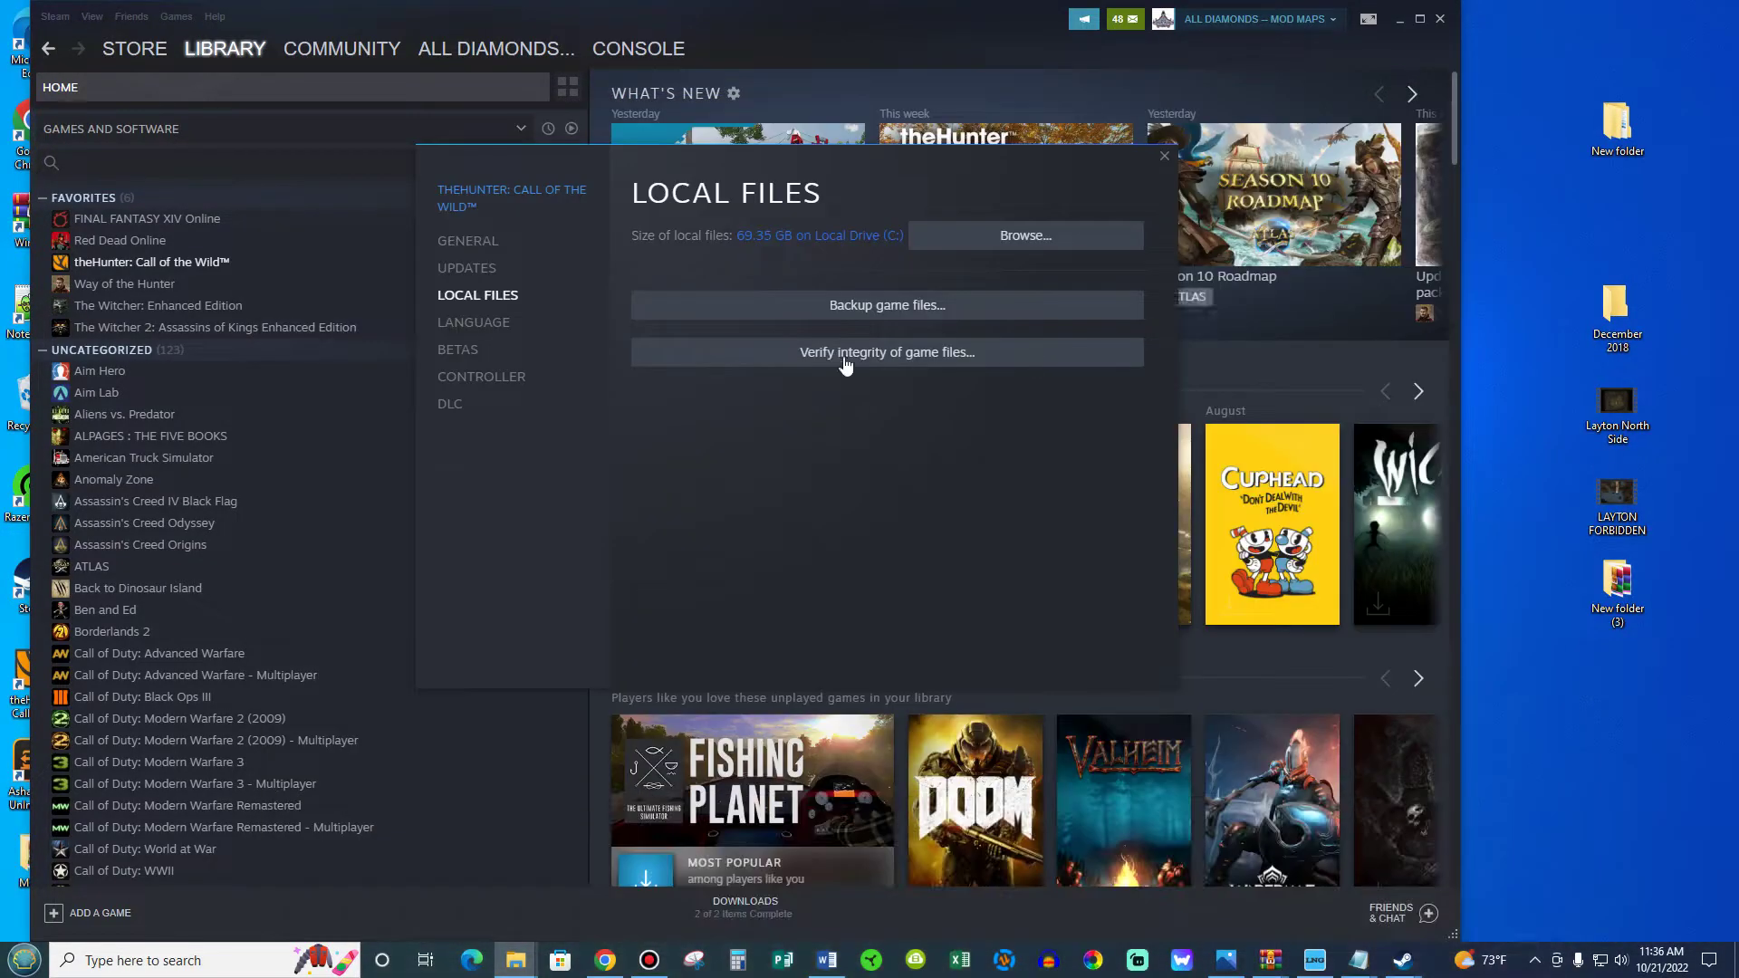
{"action": "left_click", "coordinate": [1165, 156]}
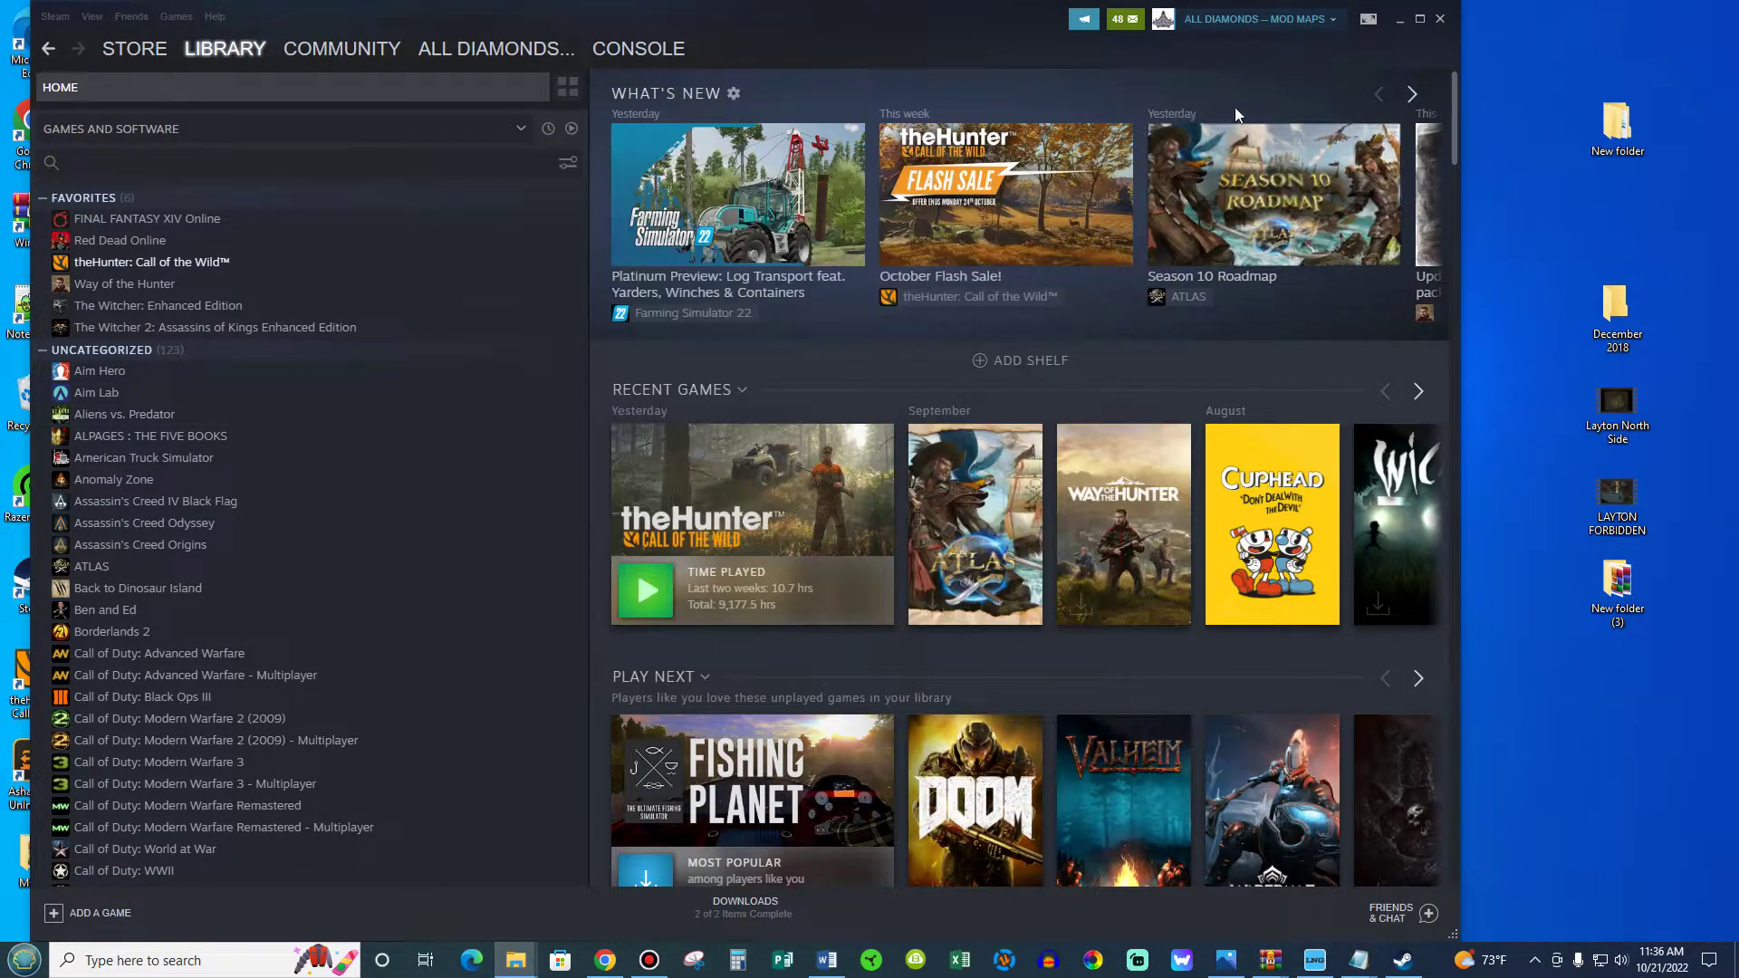
{"action": "left_click", "coordinate": [1437, 25]}
{"action": "left_click", "coordinate": [40, 955]}
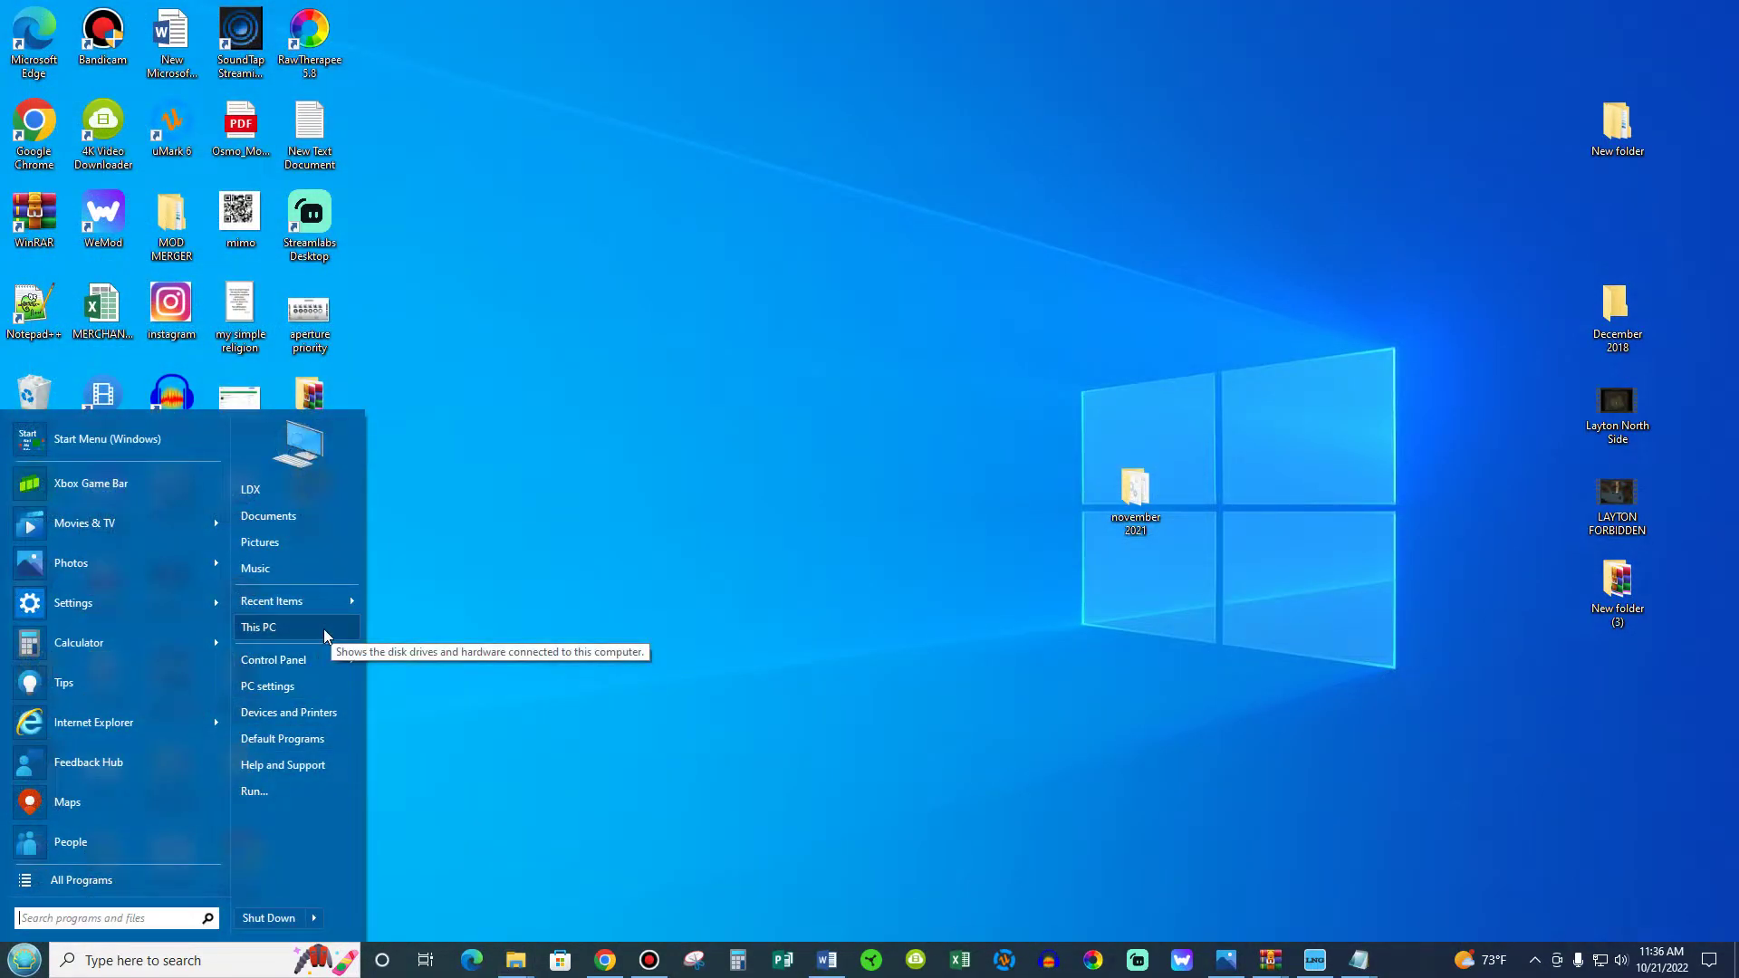
Delete Documents\Avalanche Studios, close Explorer, and launch theHunter Call of the Wild
{"action": "left_click", "coordinate": [323, 629]}
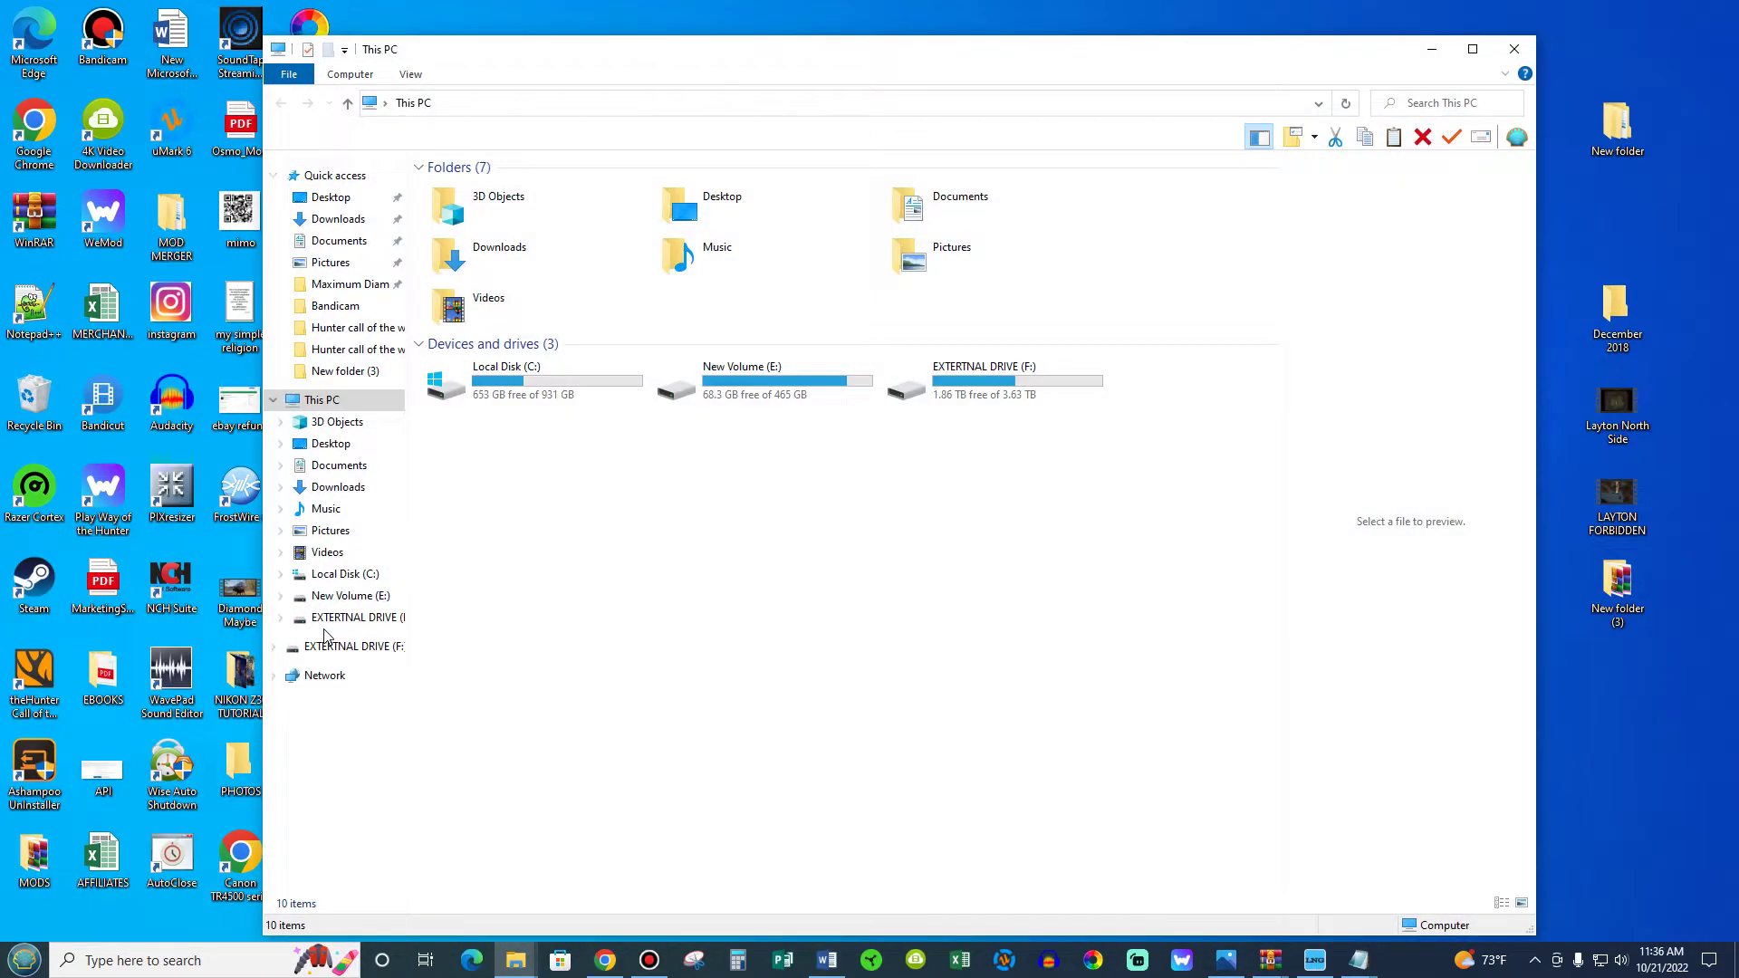
{"action": "double_click", "coordinate": [893, 220]}
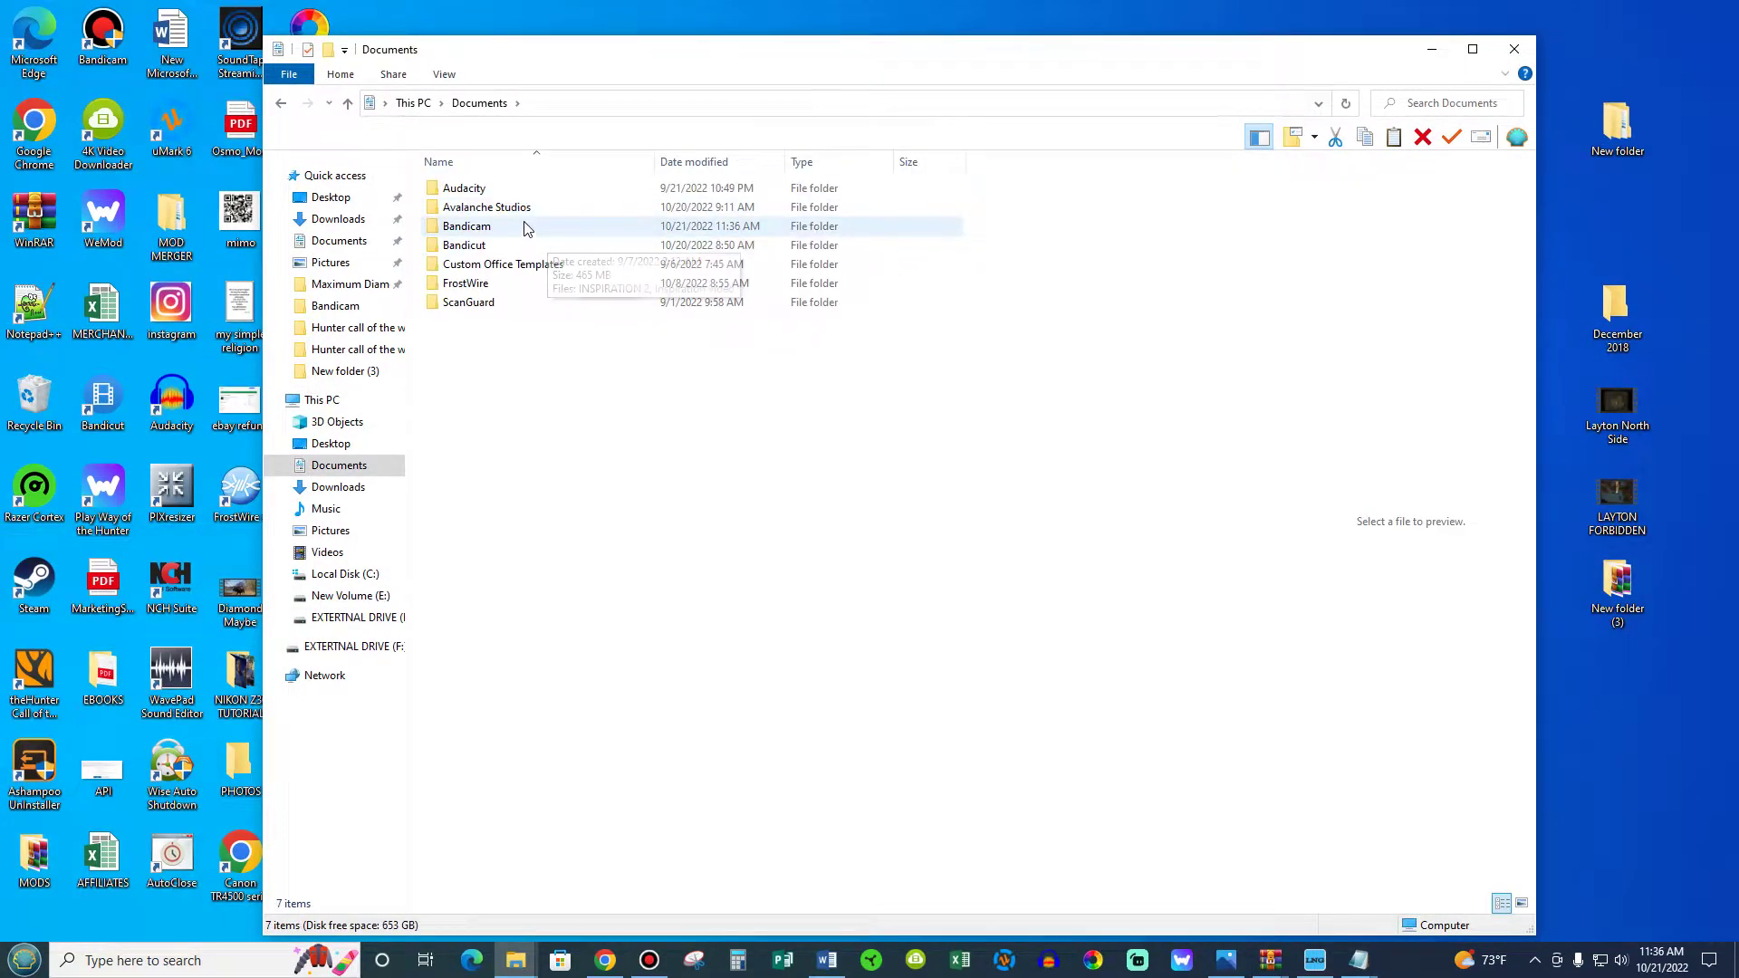
{"action": "right_click", "coordinate": [523, 212]}
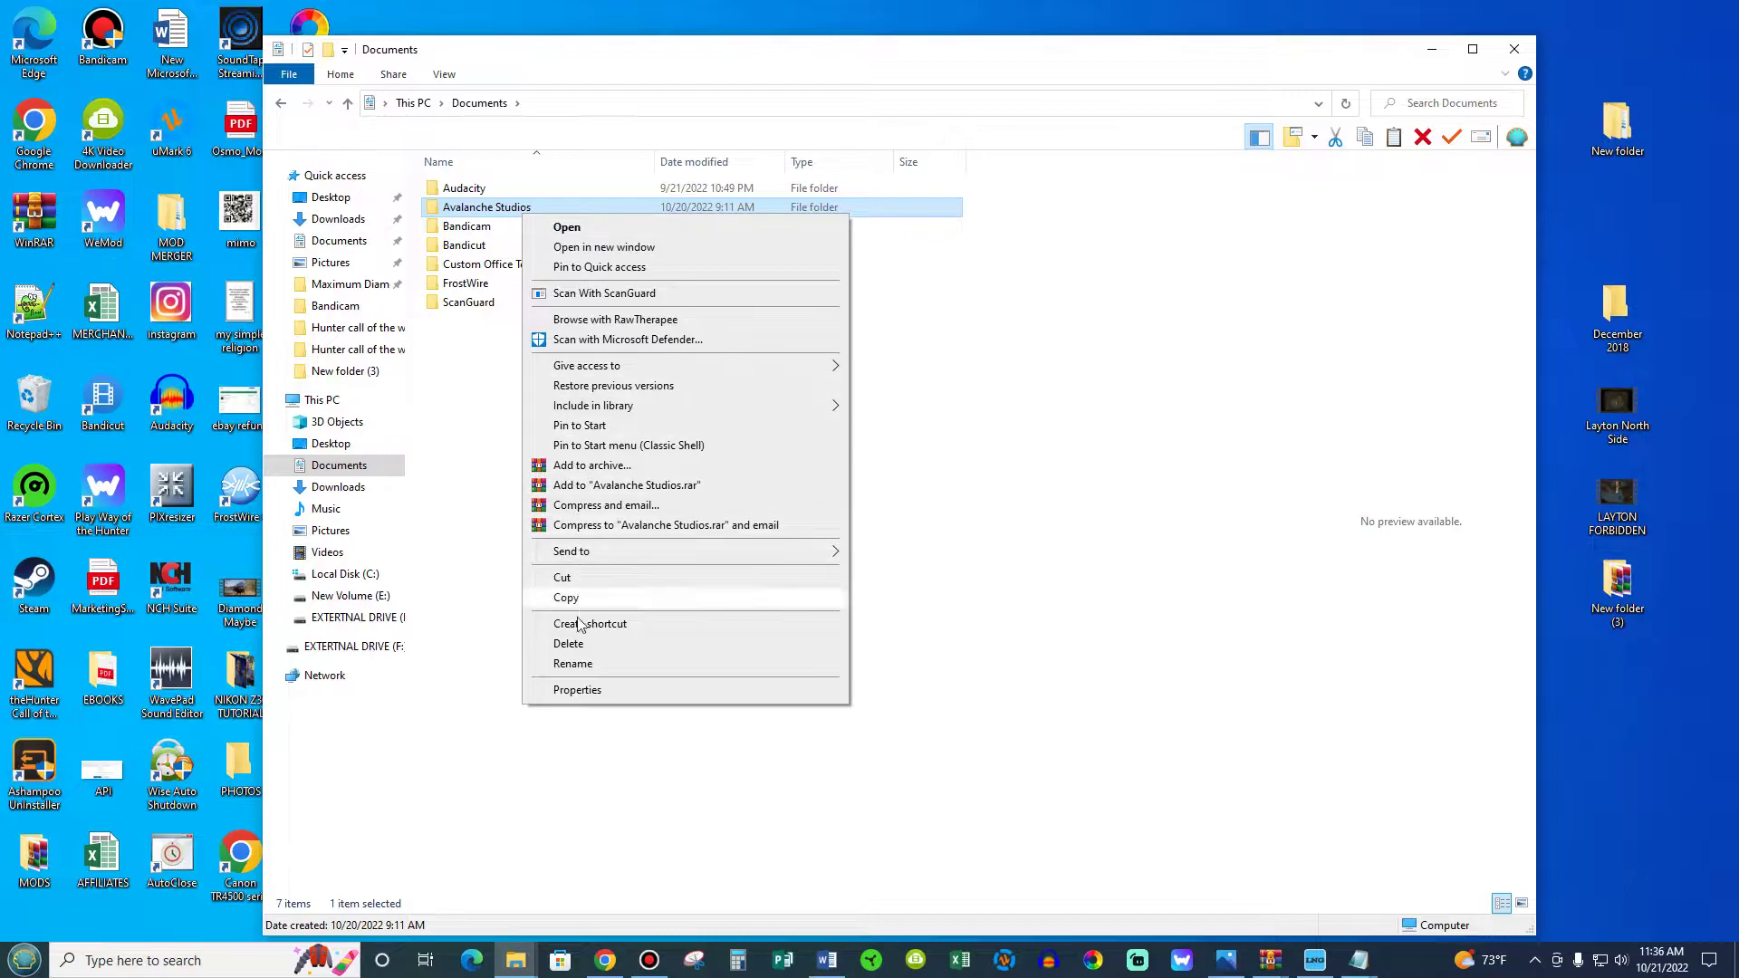
{"action": "left_click", "coordinate": [580, 643]}
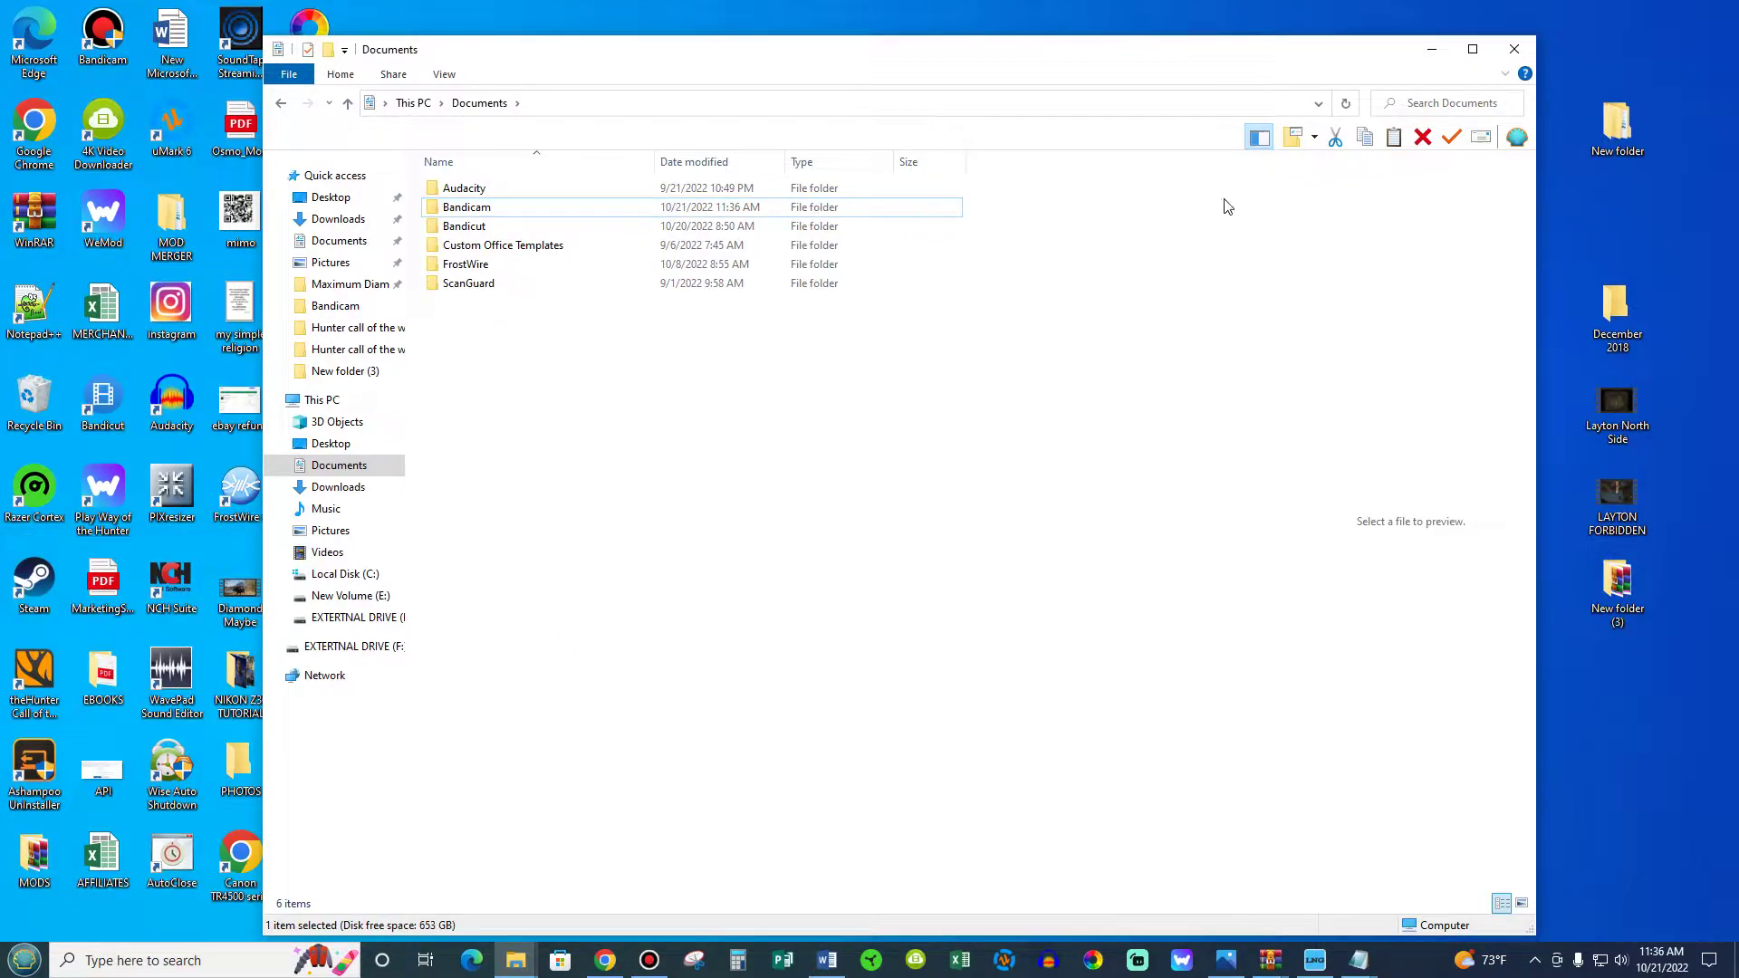
{"action": "left_click", "coordinate": [1513, 49]}
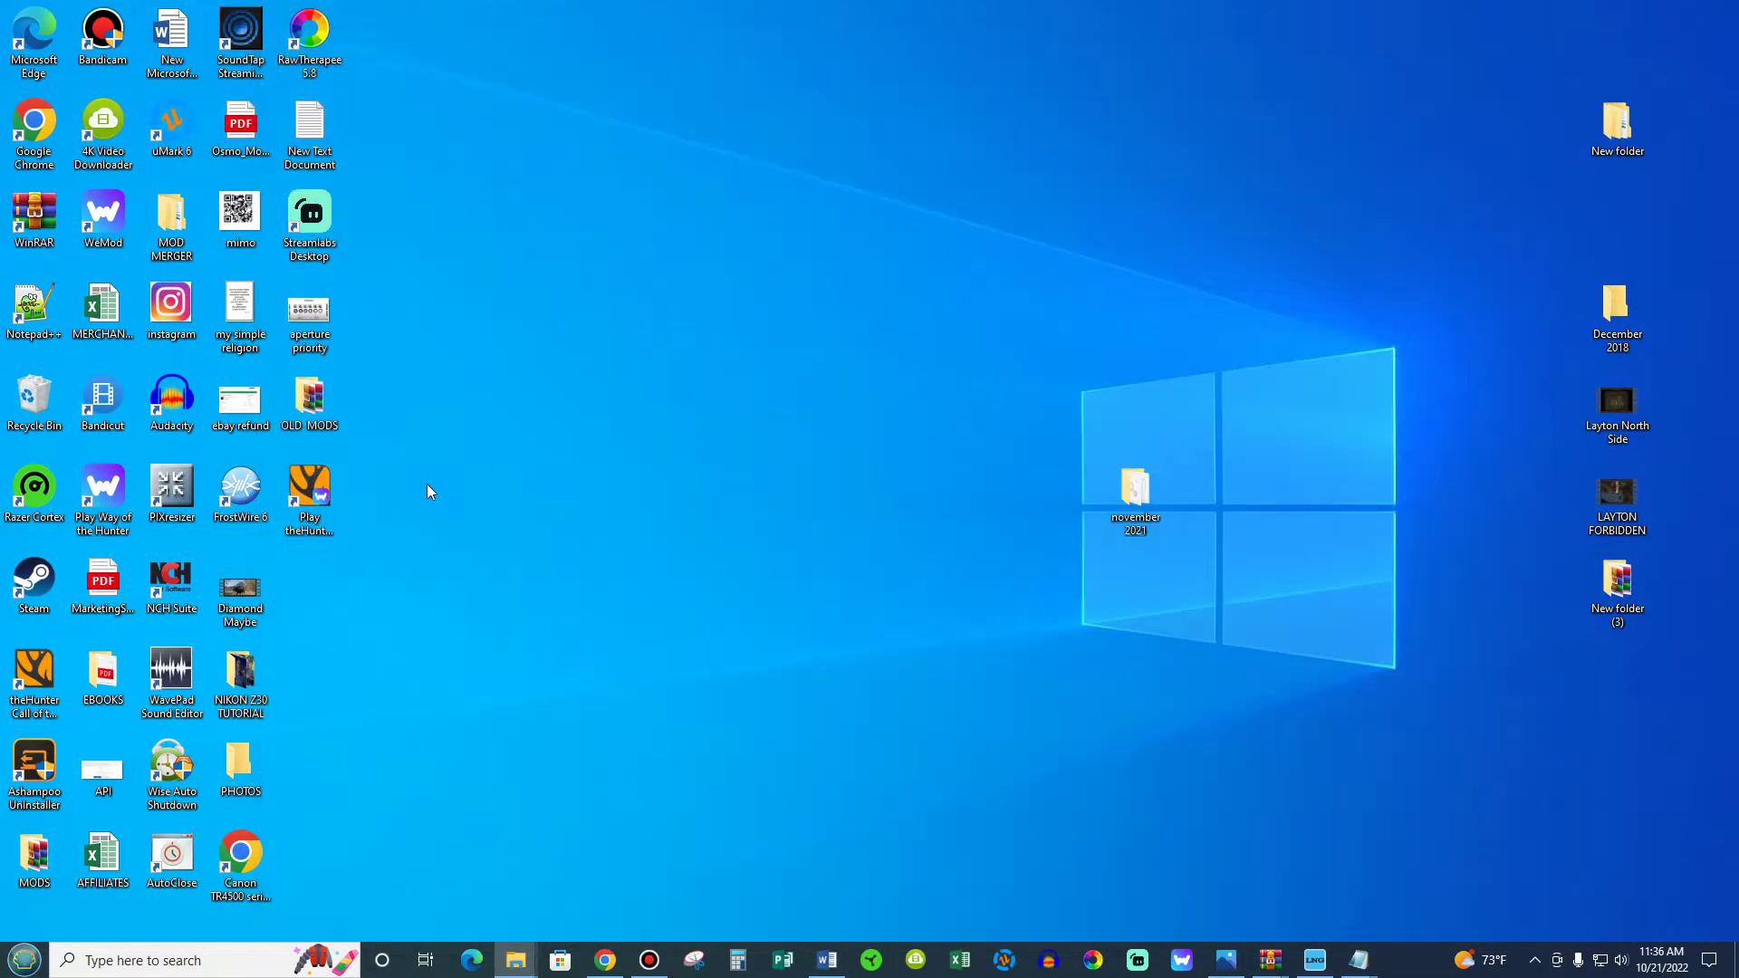
{"action": "double_click", "coordinate": [35, 672]}
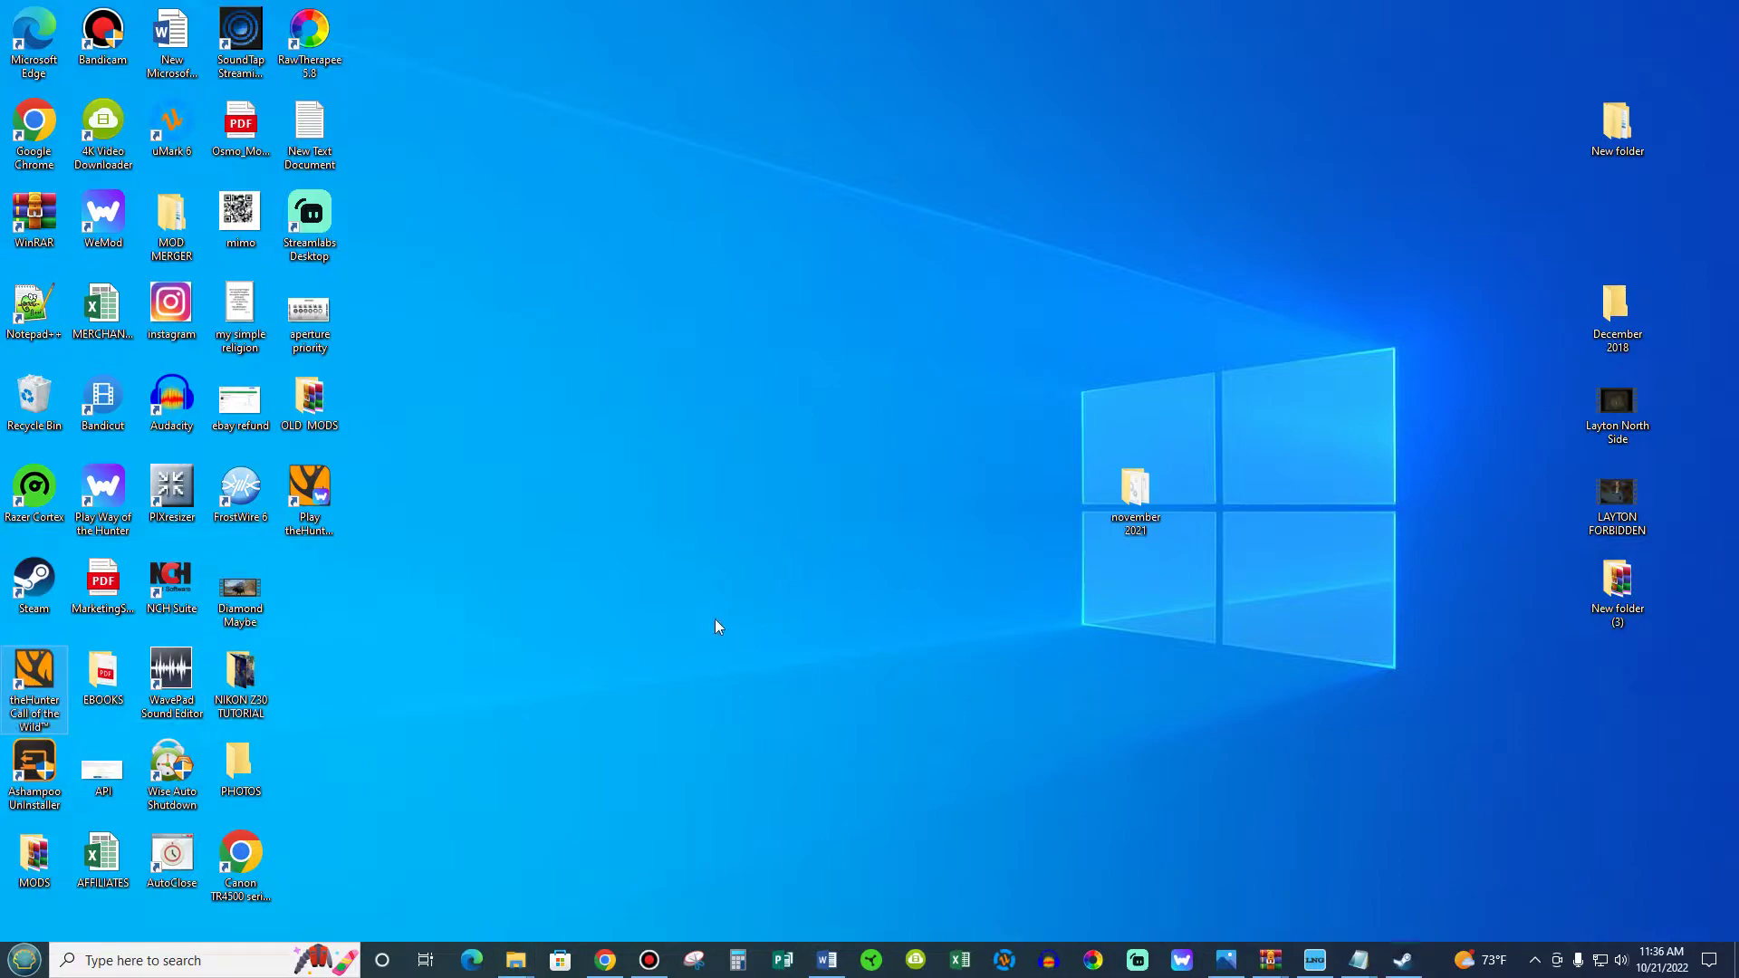